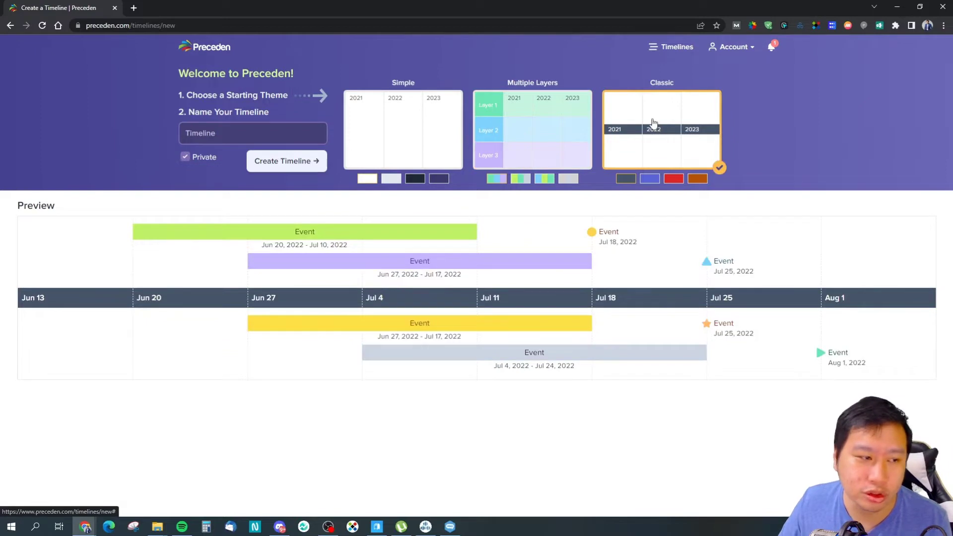
Preview the Simple, Multiple Layers and Classic starting themes for the new timeline.
left_click(432, 132)
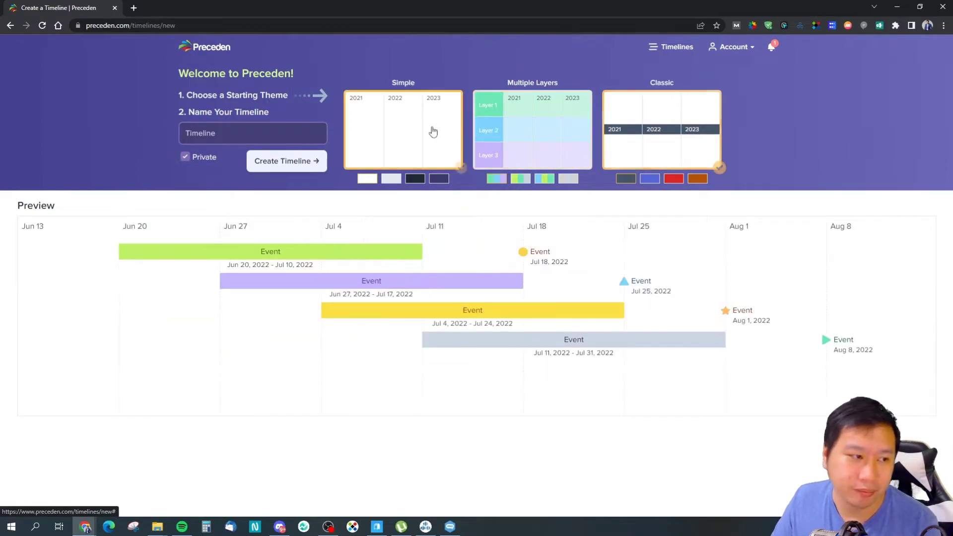
left_click(517, 131)
left_click(446, 135)
left_click(608, 127)
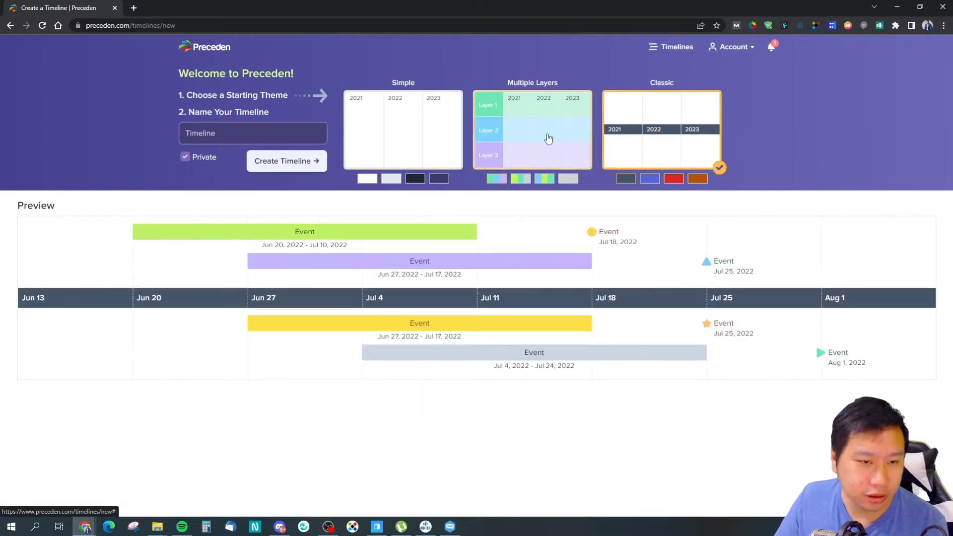
Preview the Multiple Layers theme with its different layer colour schemes.
left_click(528, 140)
left_click(542, 182)
left_click(541, 185)
left_click(498, 184)
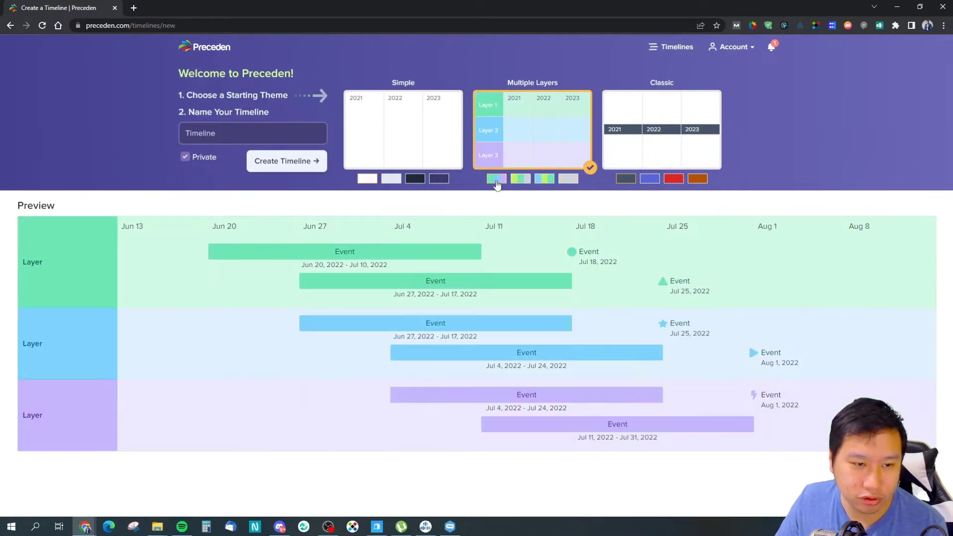
Preview the Simple theme in its dark, purple, light grey and white background colours.
left_click(362, 122)
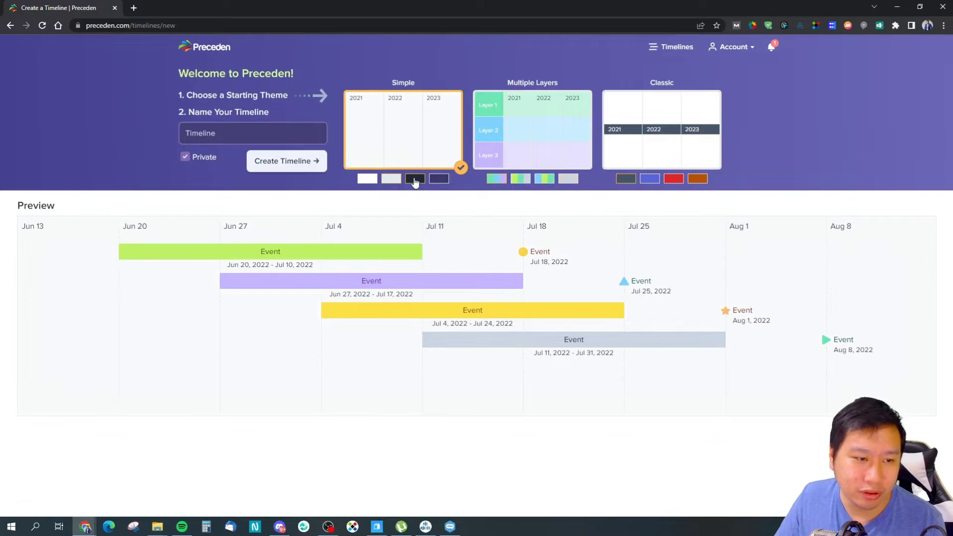
left_click(415, 180)
left_click(439, 181)
left_click(415, 179)
left_click(390, 181)
left_click(368, 179)
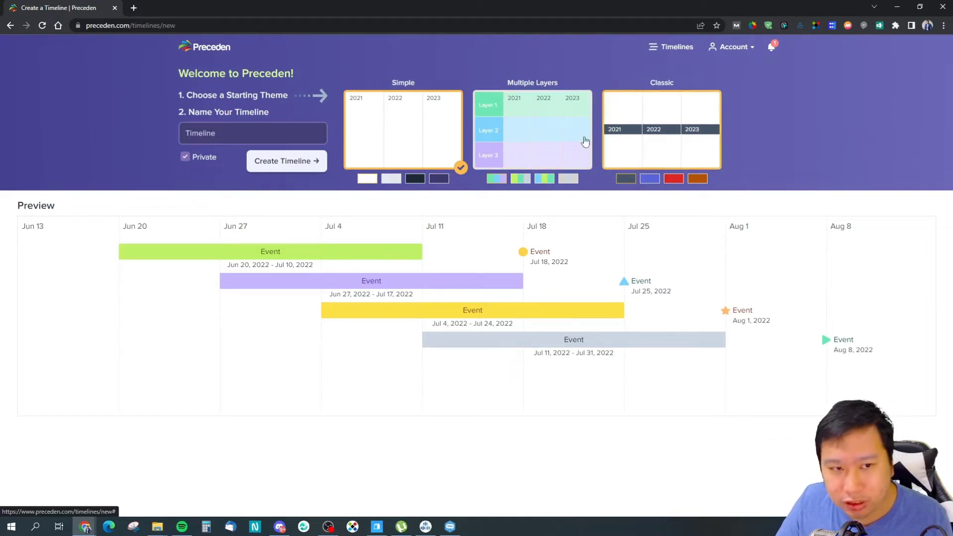
Compare the sample event layout of the Multiple Layers theme with those of the Simple and Classic themes.
left_click(550, 148)
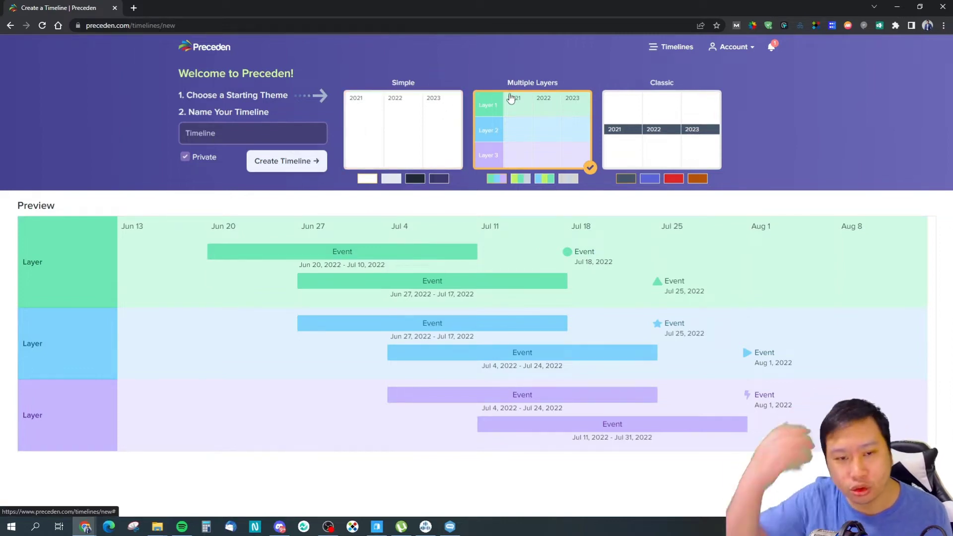
left_click(361, 124)
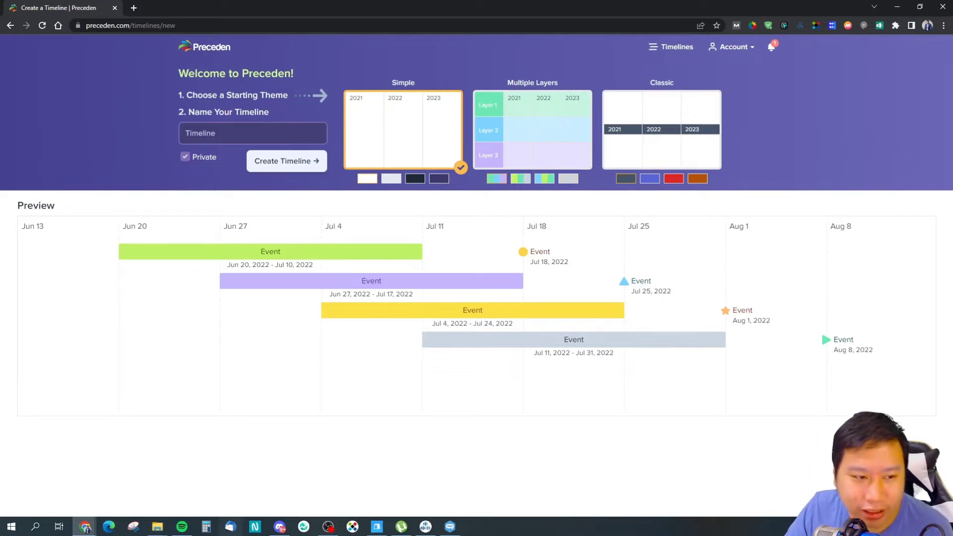
mouse_move(286, 250)
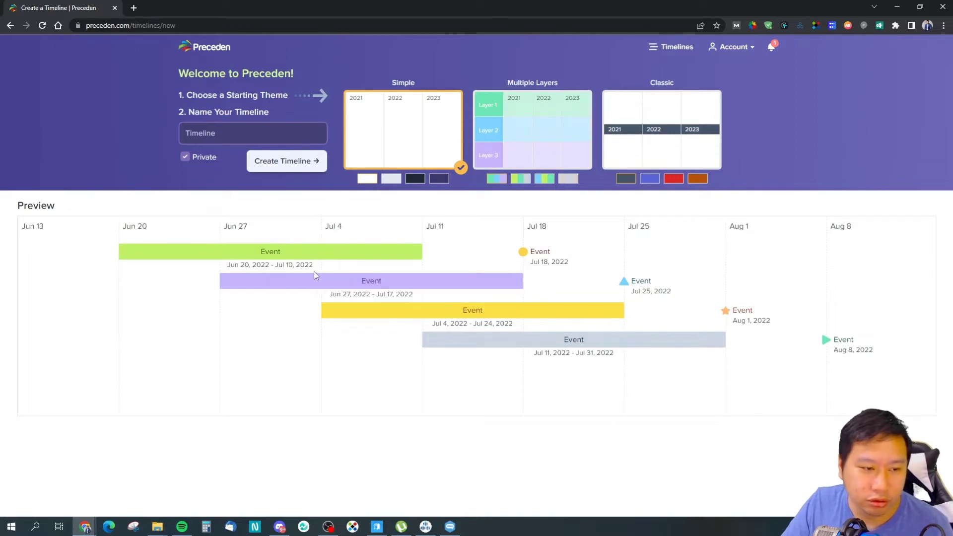
left_click(511, 140)
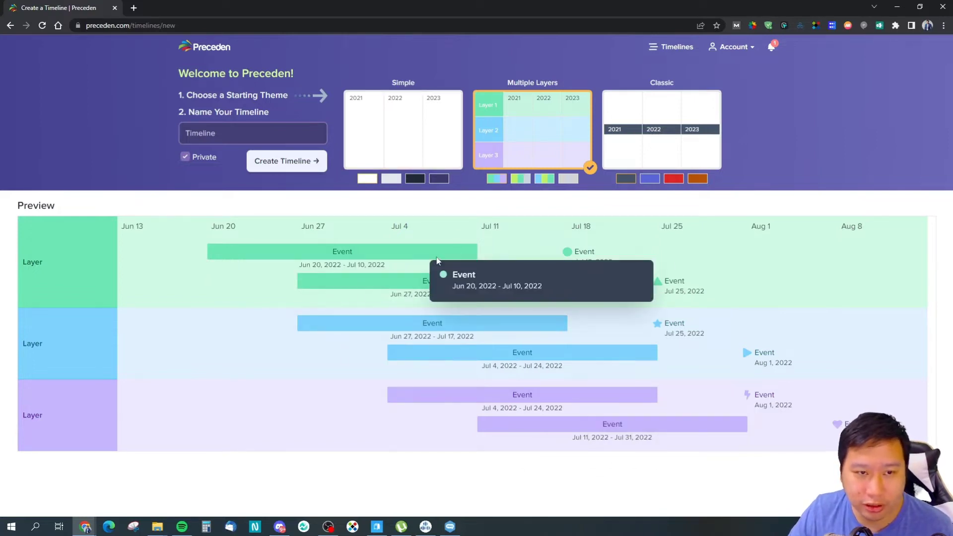
left_click(674, 143)
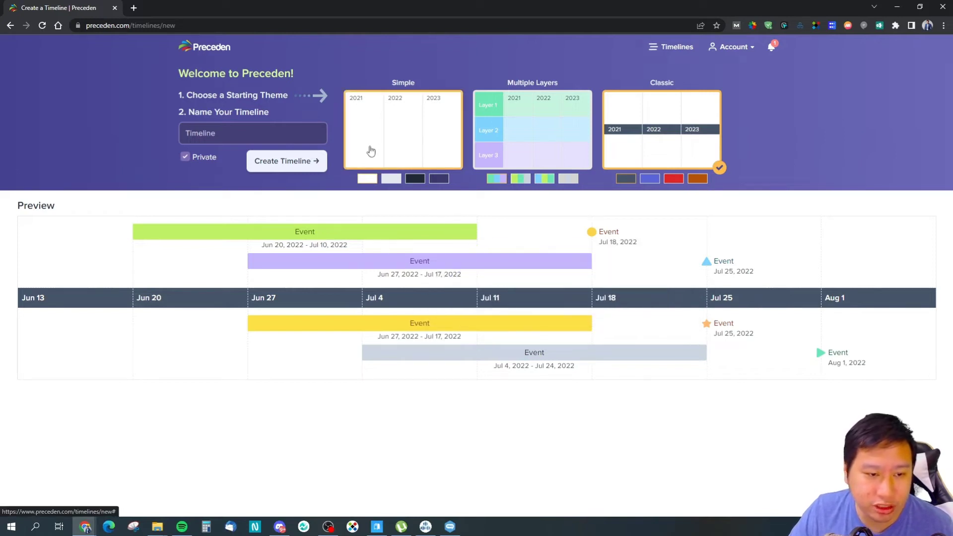
left_click(418, 142)
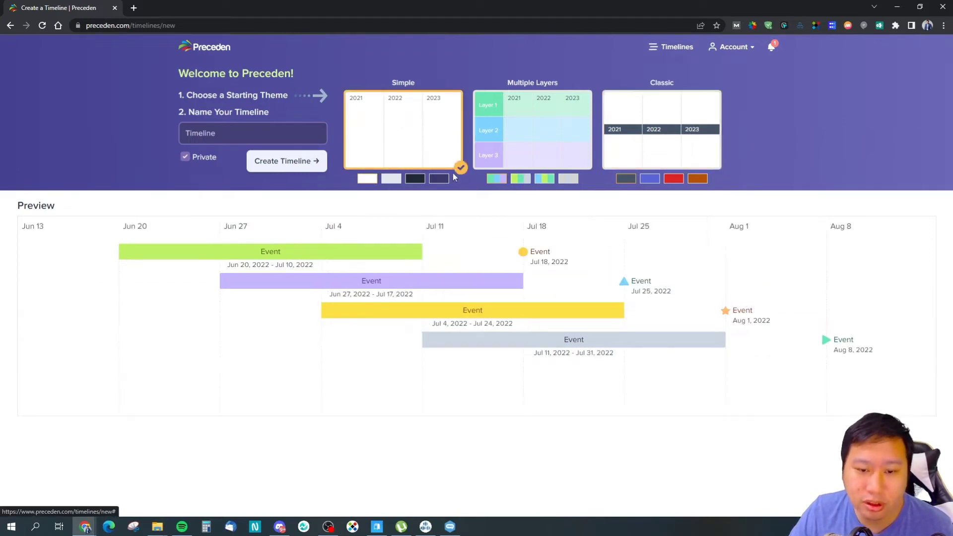
left_click(687, 122)
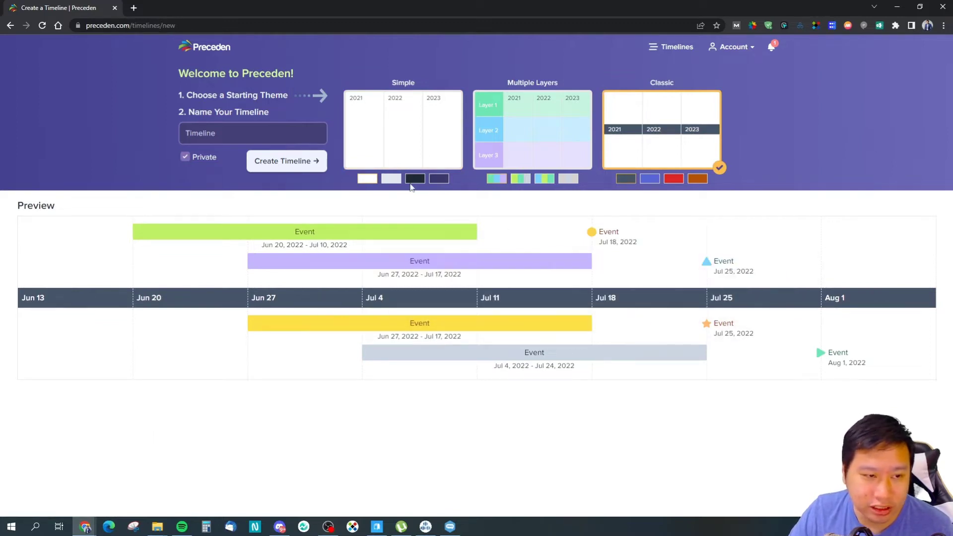
Create a timeline named "Test" using the Simple theme with the white background.
left_click(418, 128)
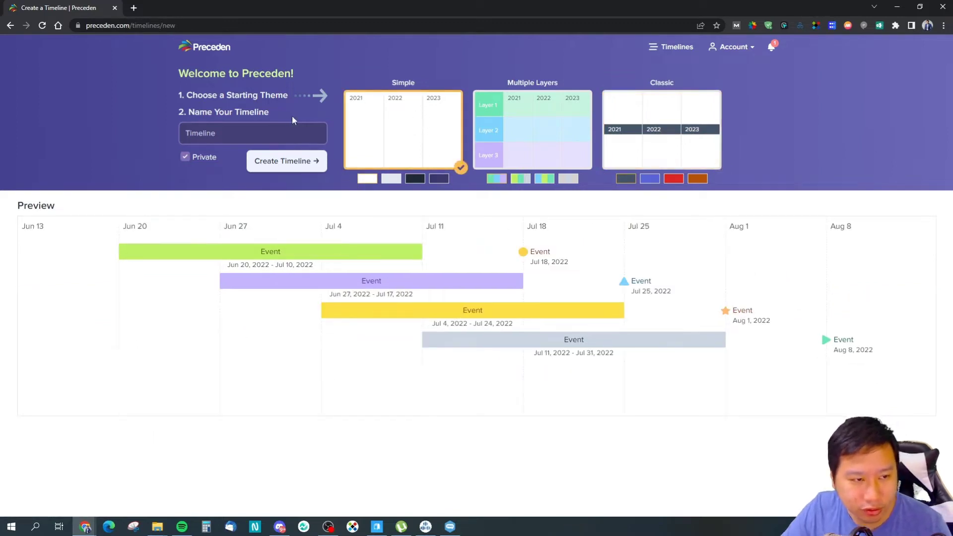
left_click(371, 180)
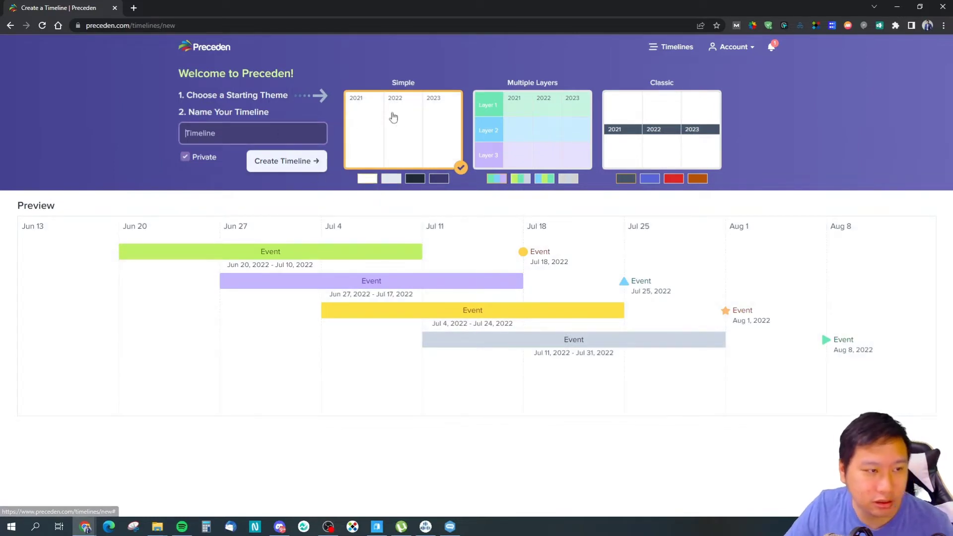
type("Test")
left_click(258, 160)
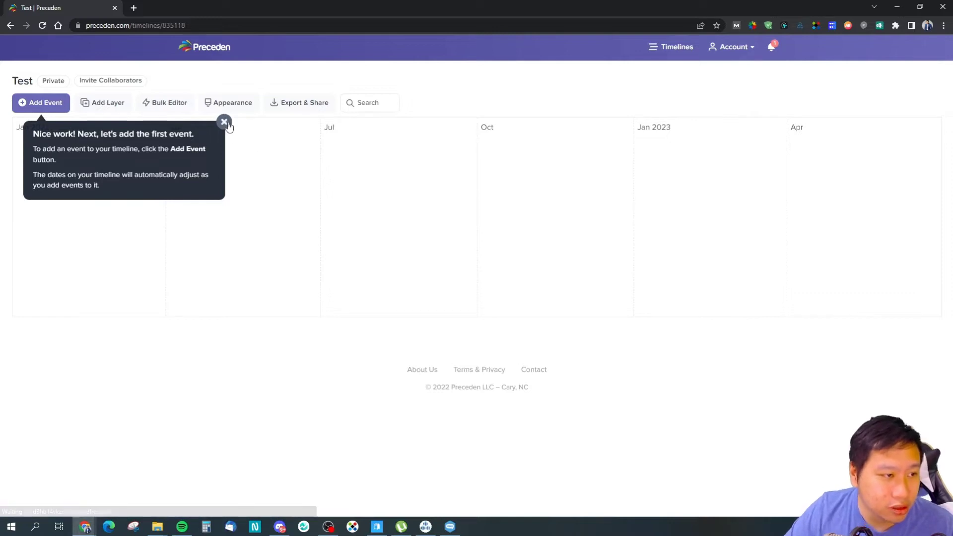
Dismiss the first-event tip and open the form for adding an event to the timeline.
left_click(227, 124)
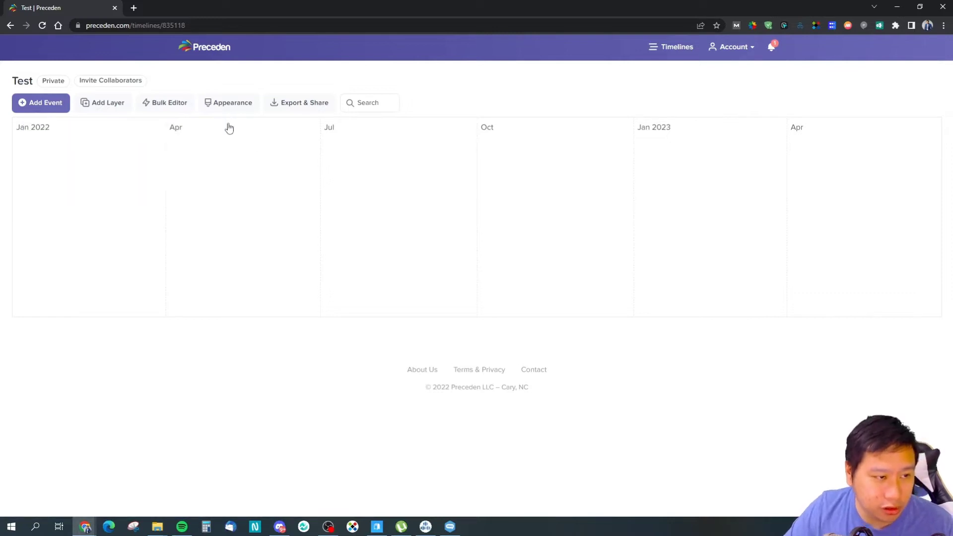
left_click(38, 108)
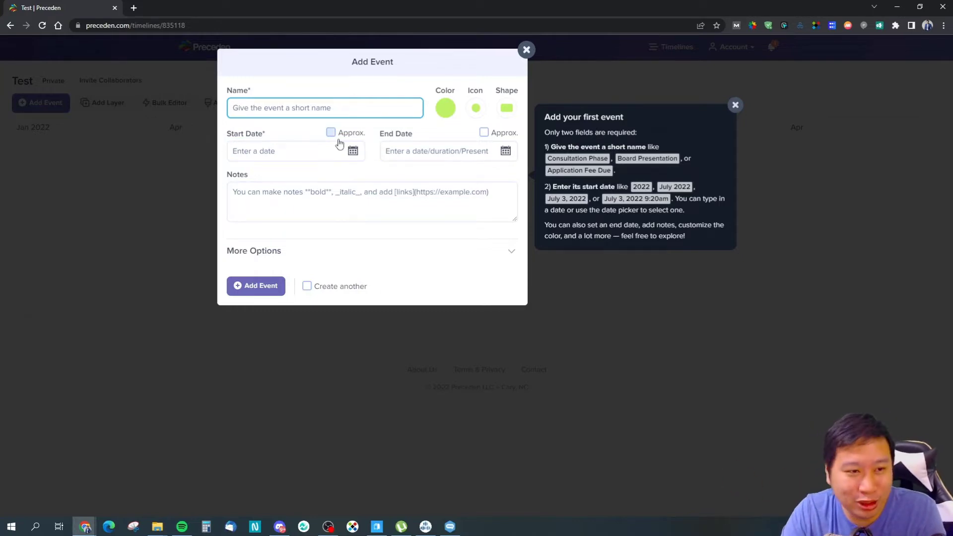
type("asd")
key("BackSpace")
key("BackSpace")
key("BackSpace")
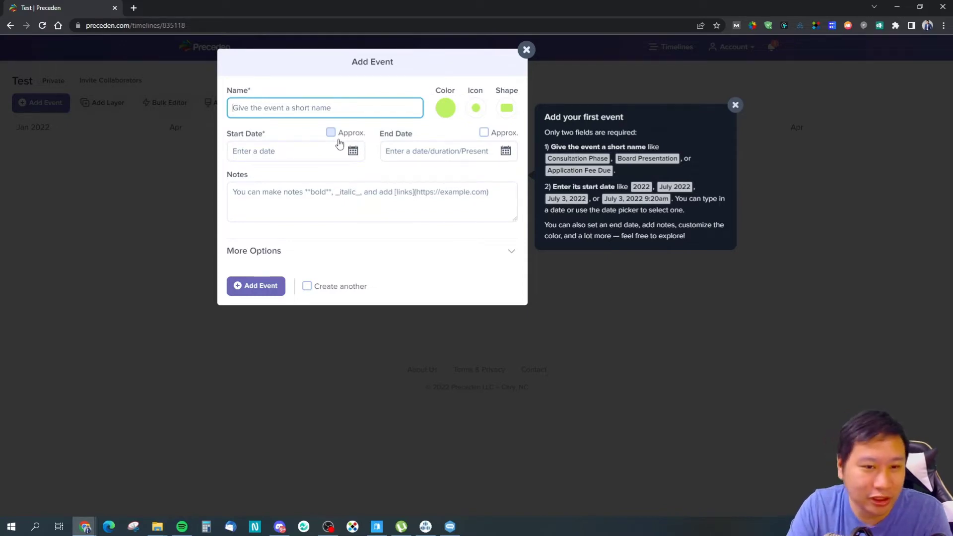
type("asd")
key("BackSpace")
key("BackSpace")
key("BackSpace")
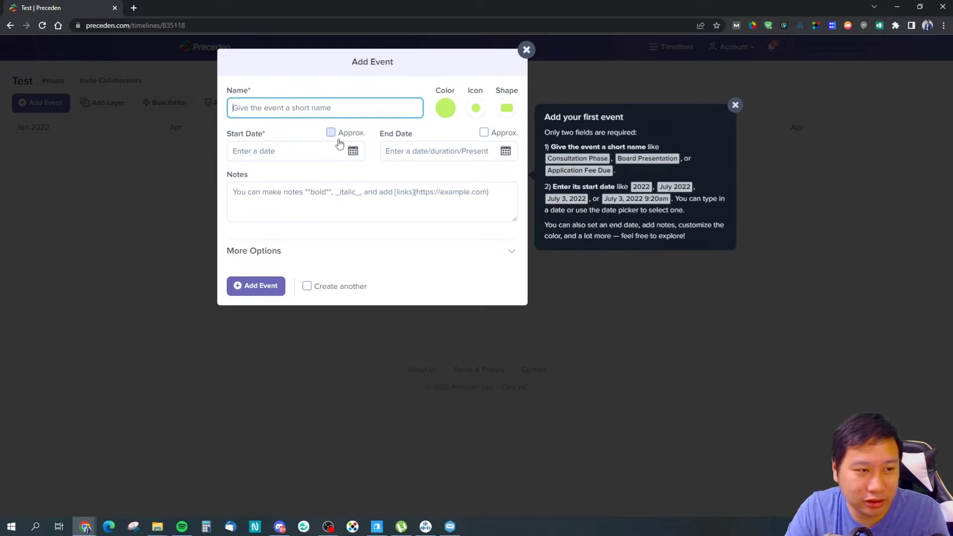
type("asd")
key("BackSpace")
key("BackSpace")
key("BackSpace")
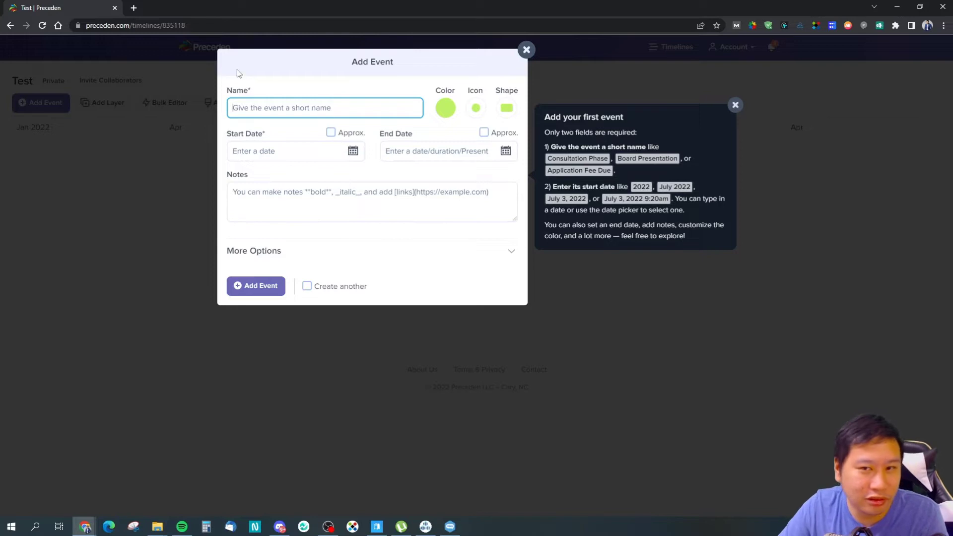
Search the web for "singapore history" in a new browser tab and open Wikipedia's History of Singapore article.
key("ctrl+t")
type("signa")
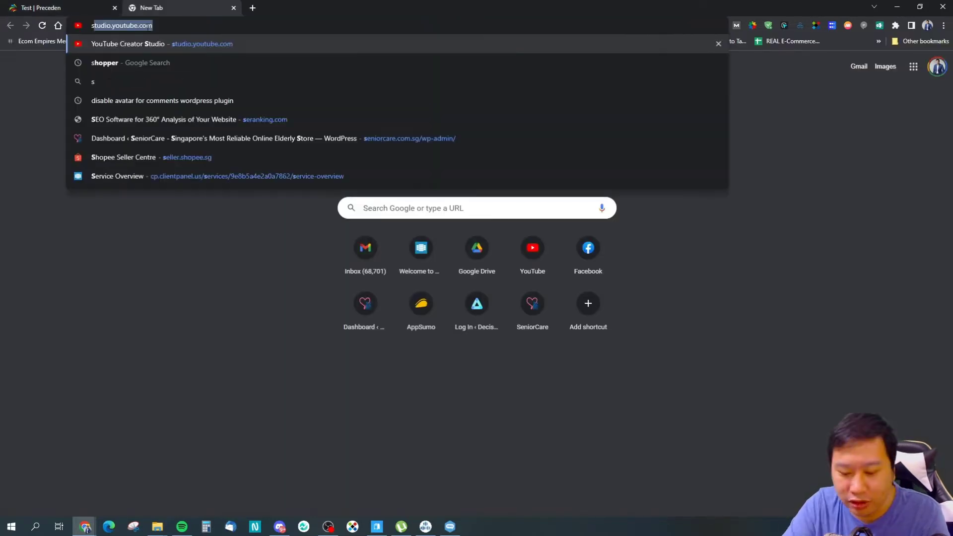
key("BackSpace")
key("BackSpace")
key("BackSpace")
type("nga")
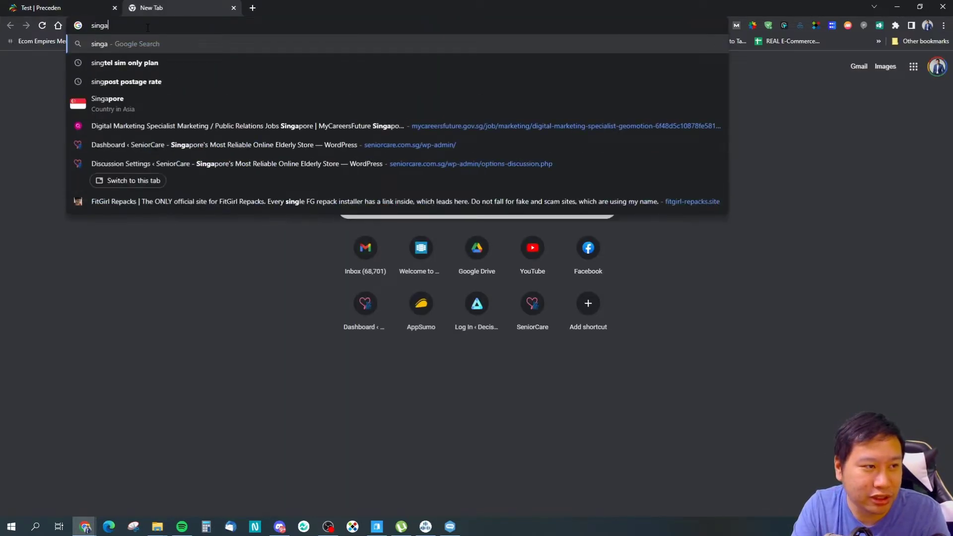
type("pore history")
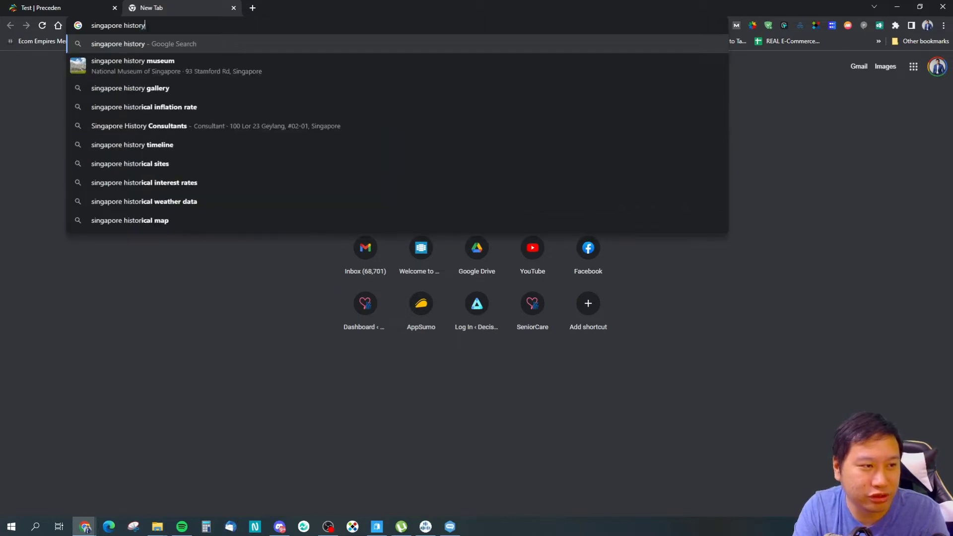
key("Return")
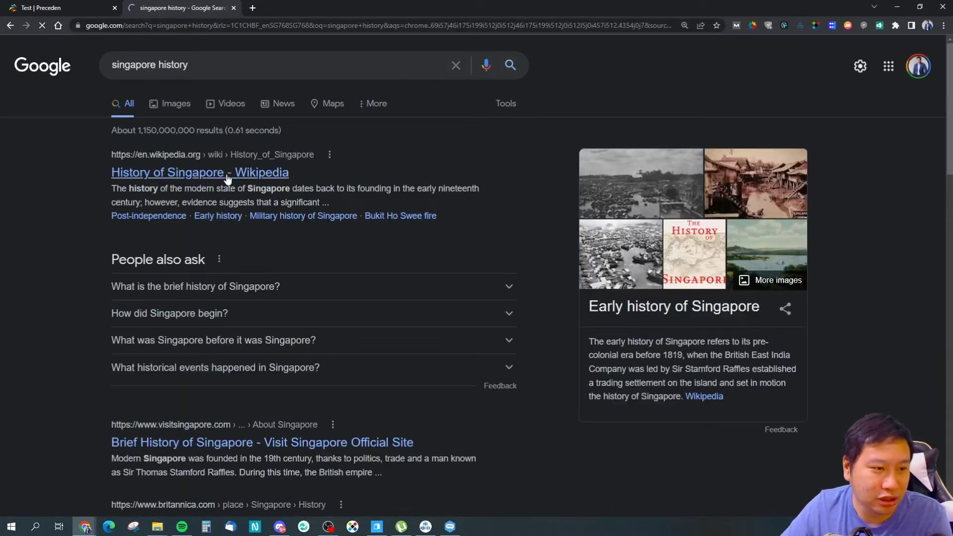
left_click(229, 174)
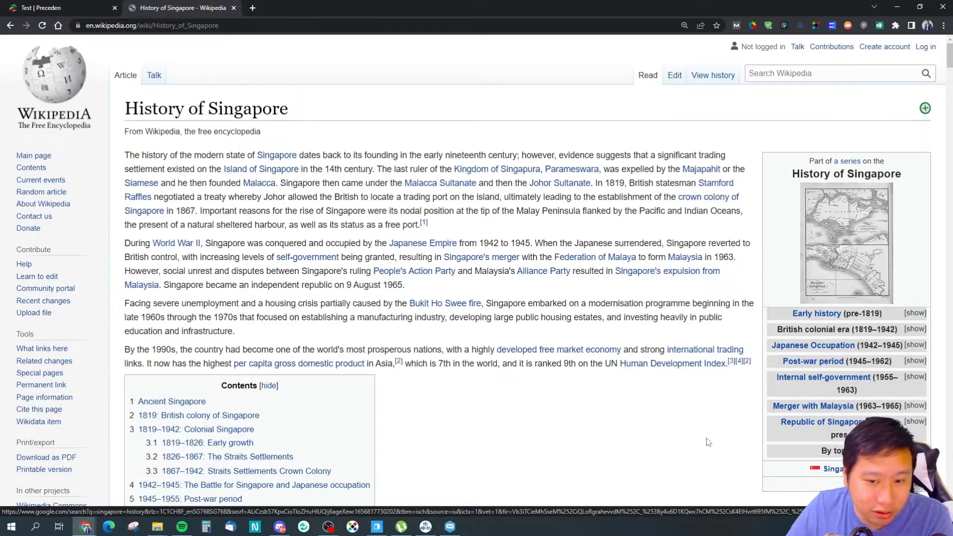
Examine the article's early history list and its Ancient Singapore and 1819 British colony sections for dated events.
scroll(847, 220, "down", 2)
left_click(916, 214)
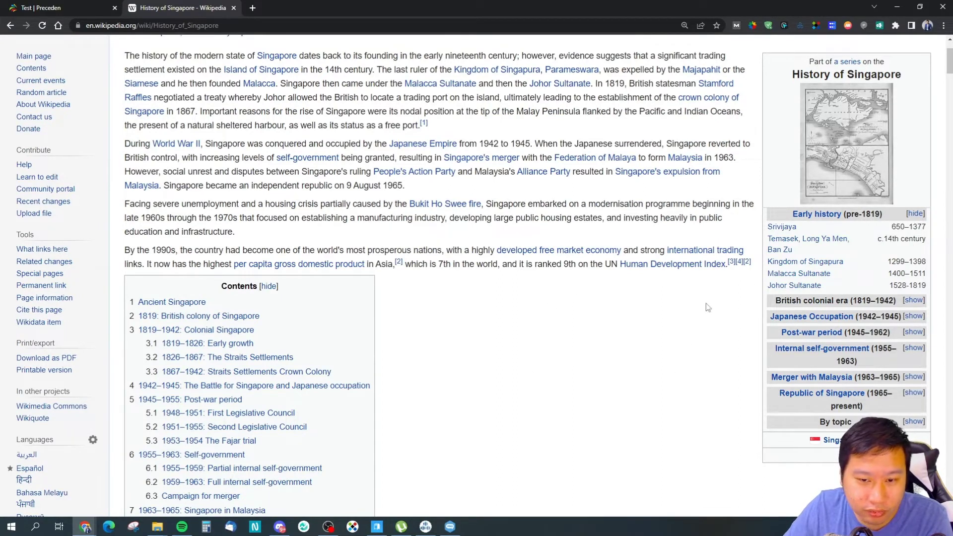
scroll(525, 298, "down", 5)
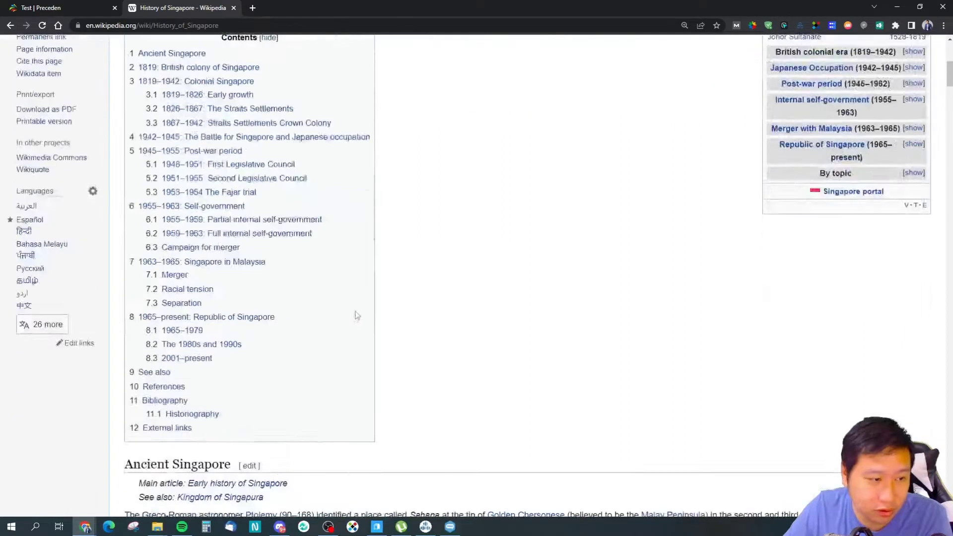
scroll(355, 316, "down", 8)
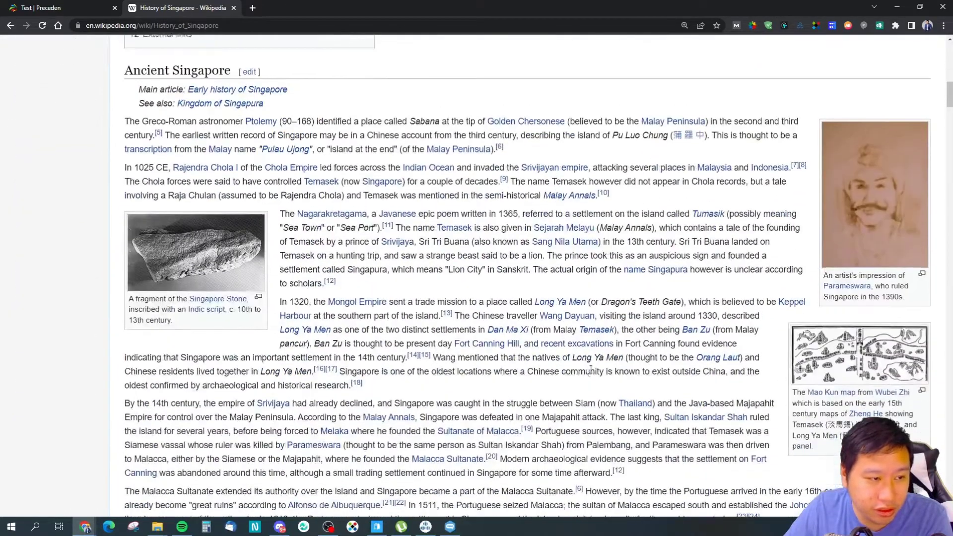
scroll(489, 333, "up", 1)
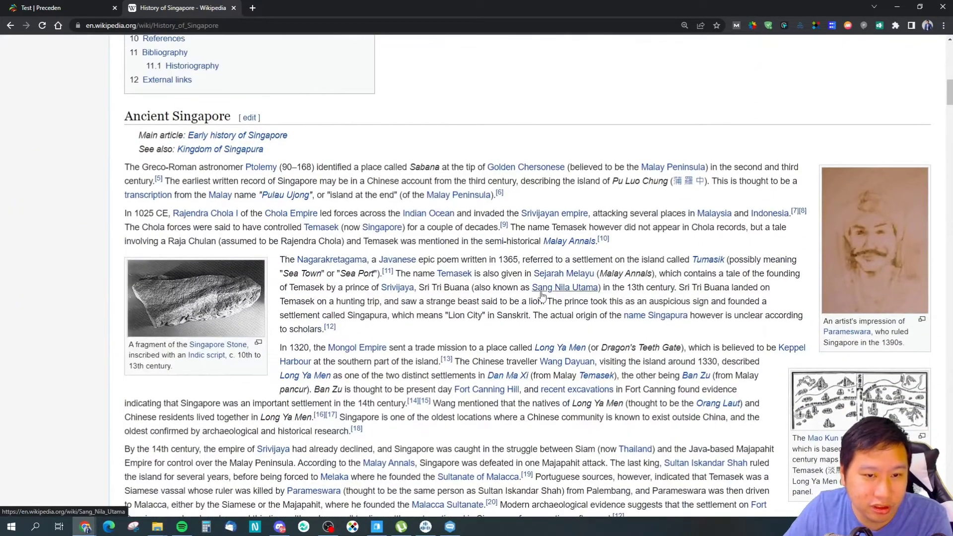
scroll(517, 340, "down", 3)
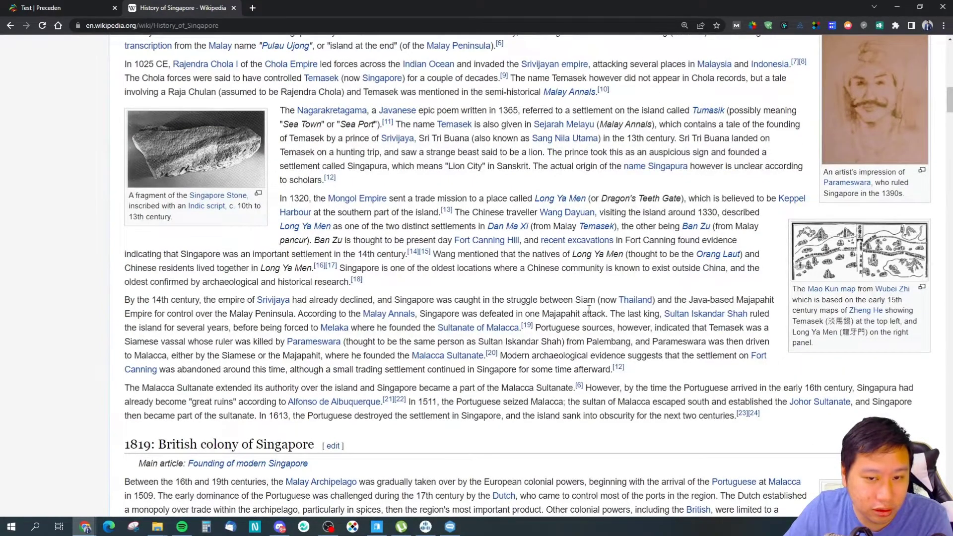
scroll(523, 313, "up", 1)
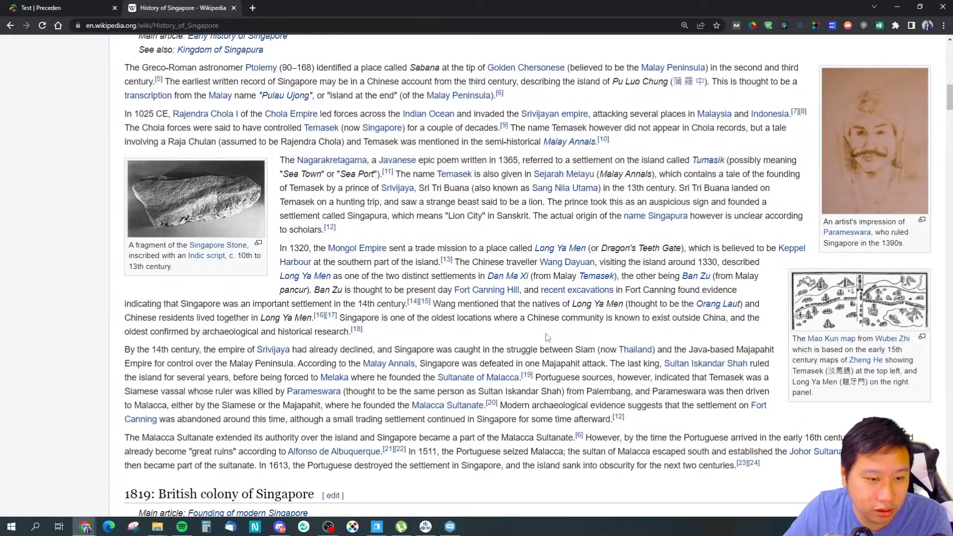
scroll(547, 337, "down", 4)
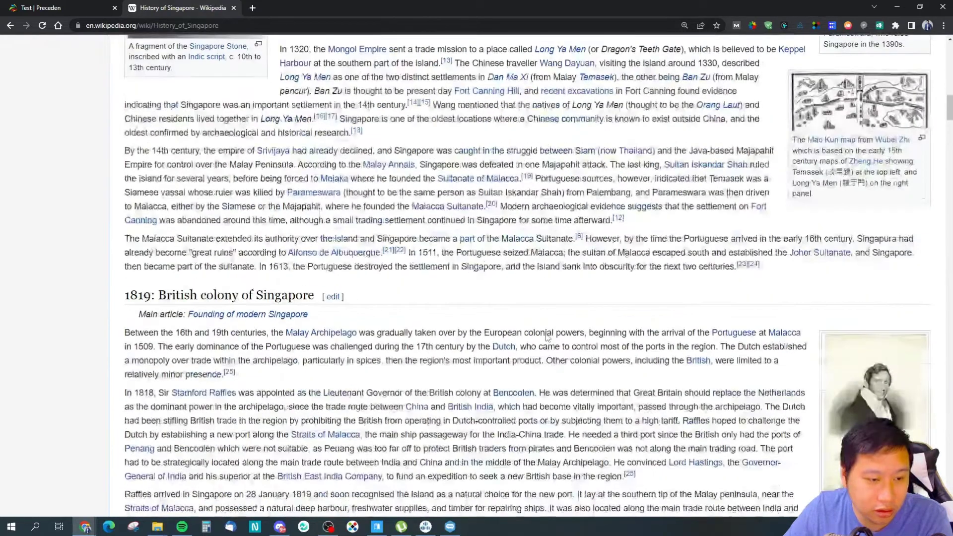
scroll(432, 313, "up", 5)
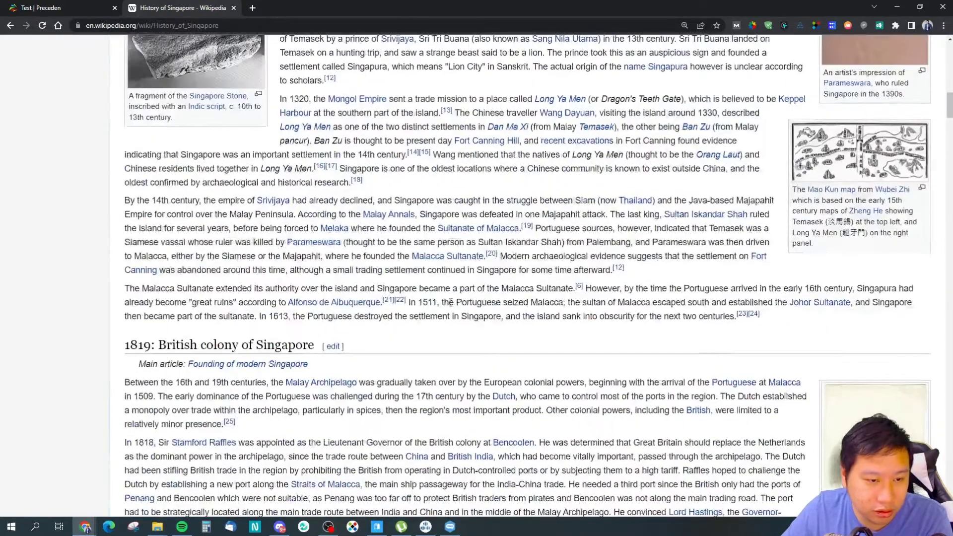
scroll(453, 298, "down", 5)
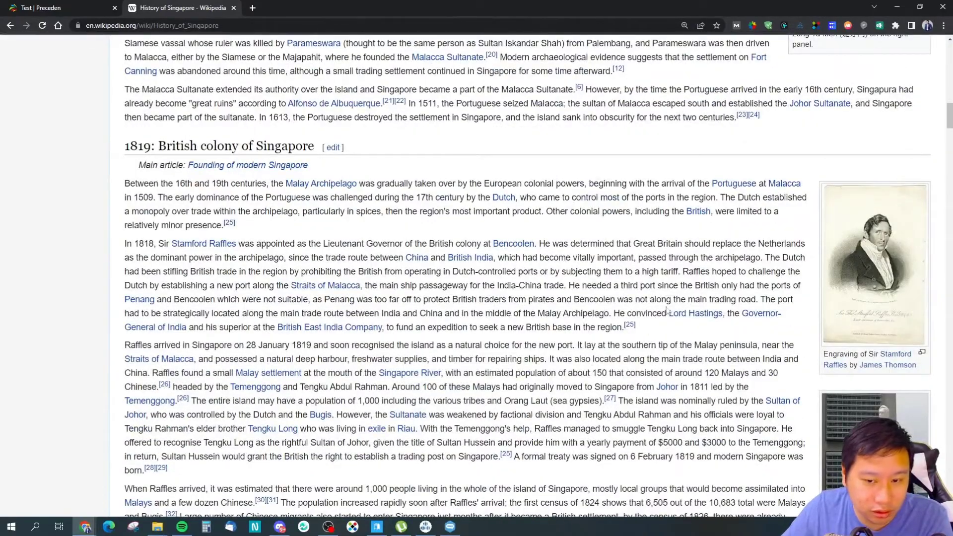
scroll(350, 253, "up", 10)
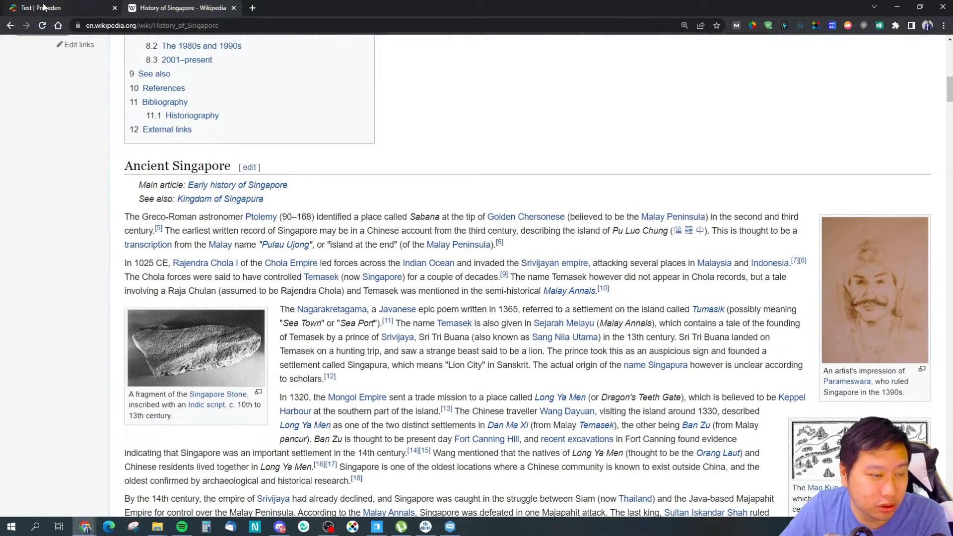
Consult the Ancient Singapore section on Wikipedia and name the new timeline event "Discovery by Ancient Greek Astronomer".
left_click(58, 4)
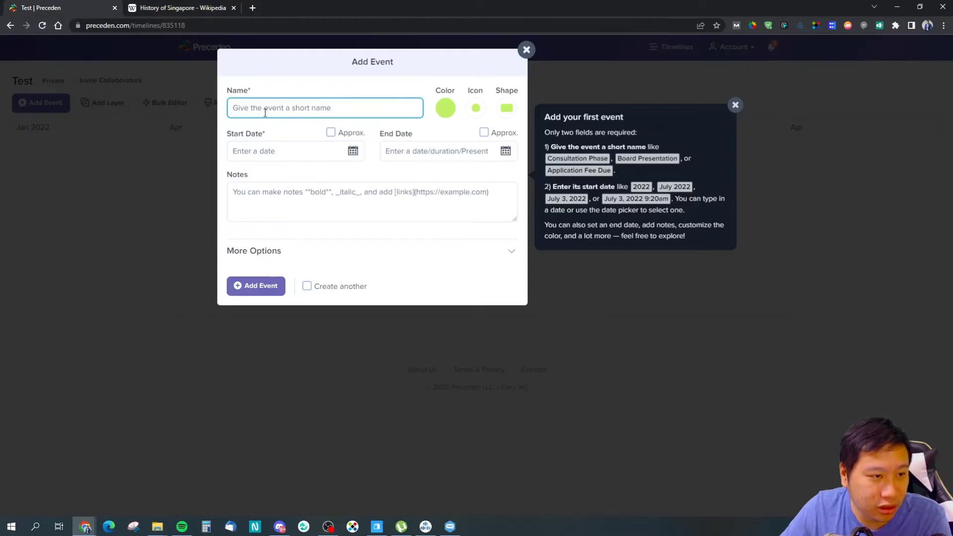
left_click(199, 8)
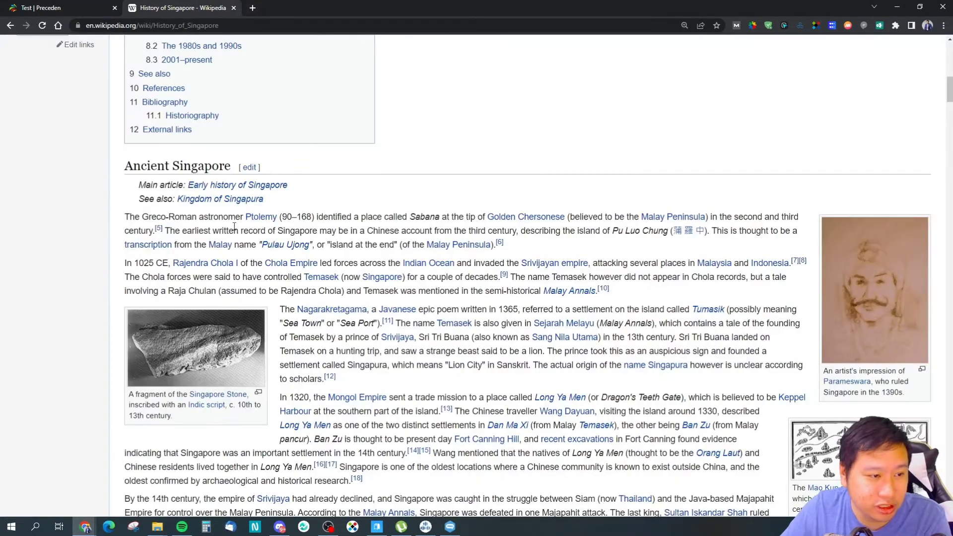
scroll(256, 227, "down", 1)
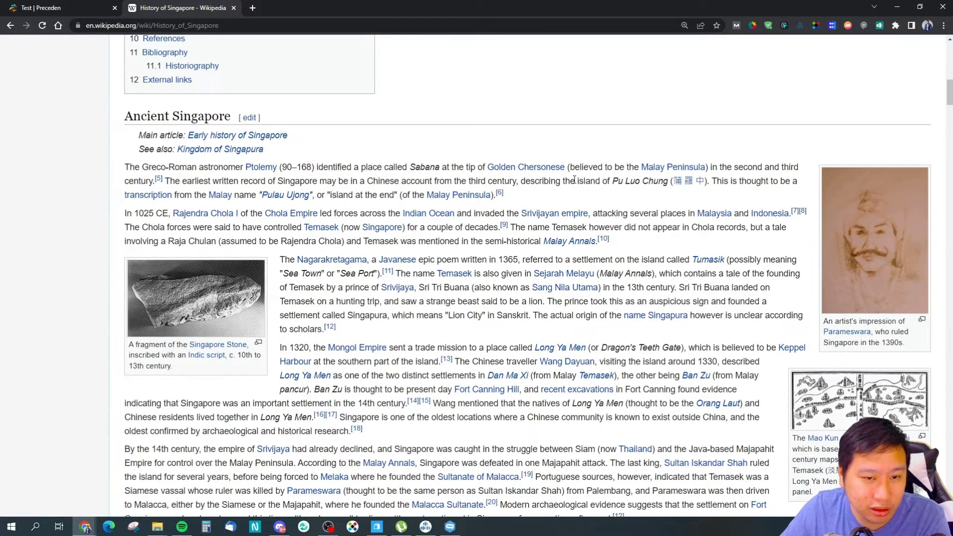
left_click(89, 7)
left_click(168, 6)
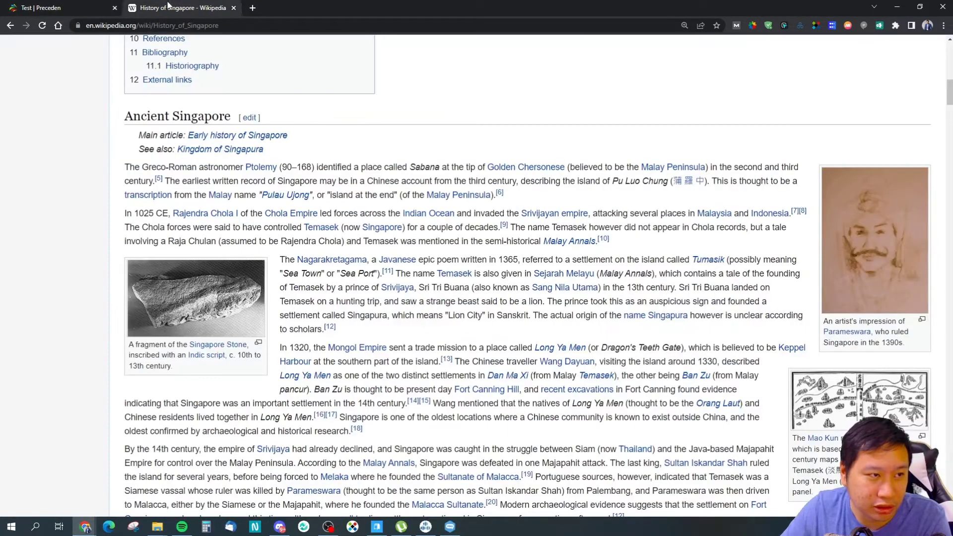
left_click(98, 7)
type("Discovery by Ancient Greek Astronomer")
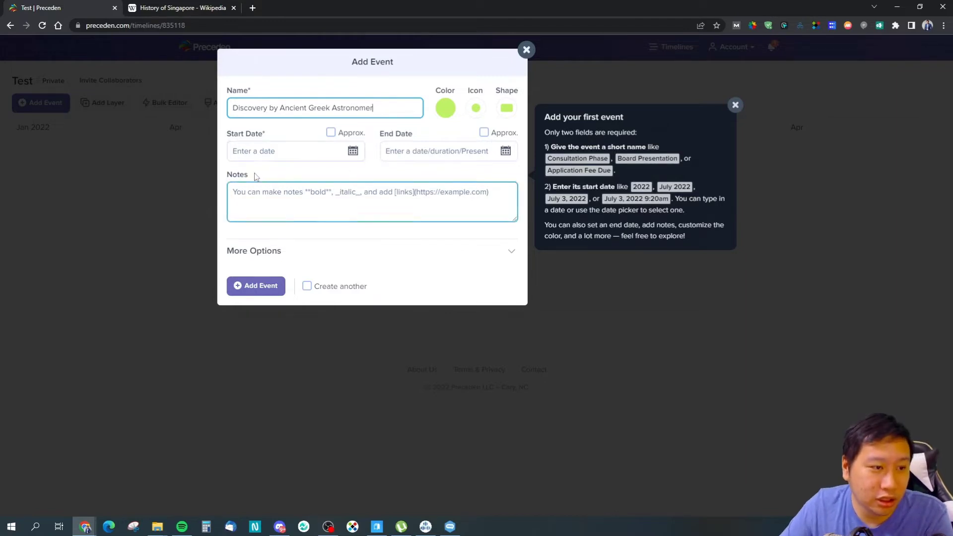
Browse the calendar's year list for the event's start date and pick July 5, 1922.
left_click(254, 155)
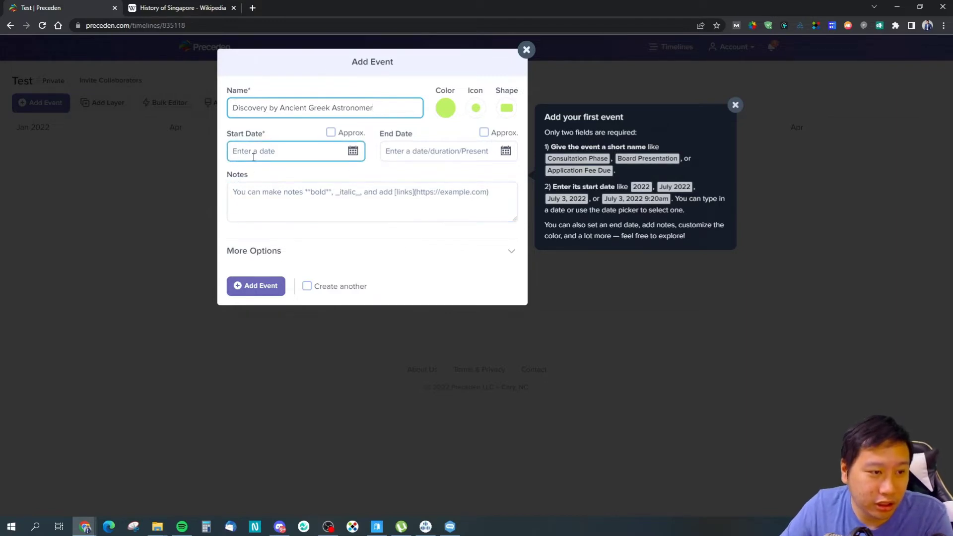
left_click(356, 152)
left_click(313, 172)
scroll(331, 250, "up", 20)
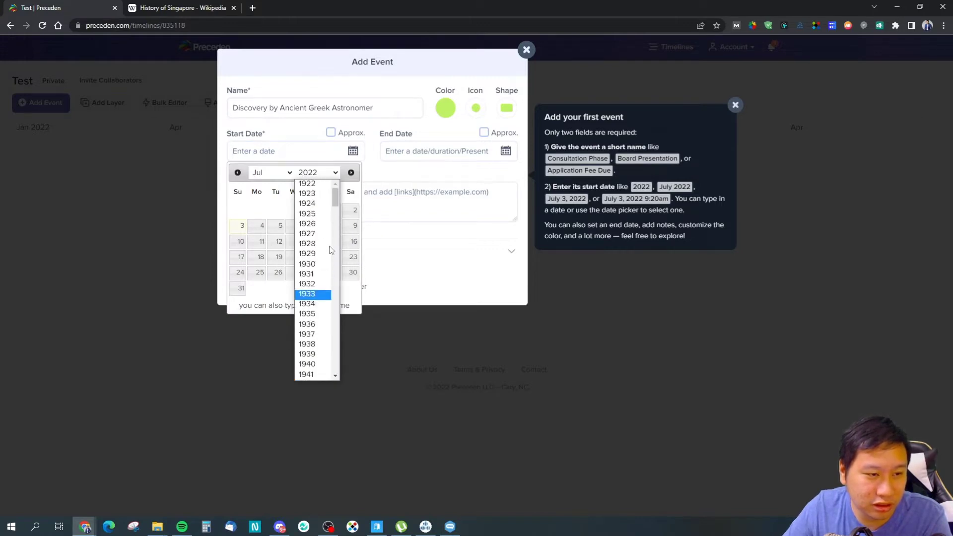
left_click(313, 174)
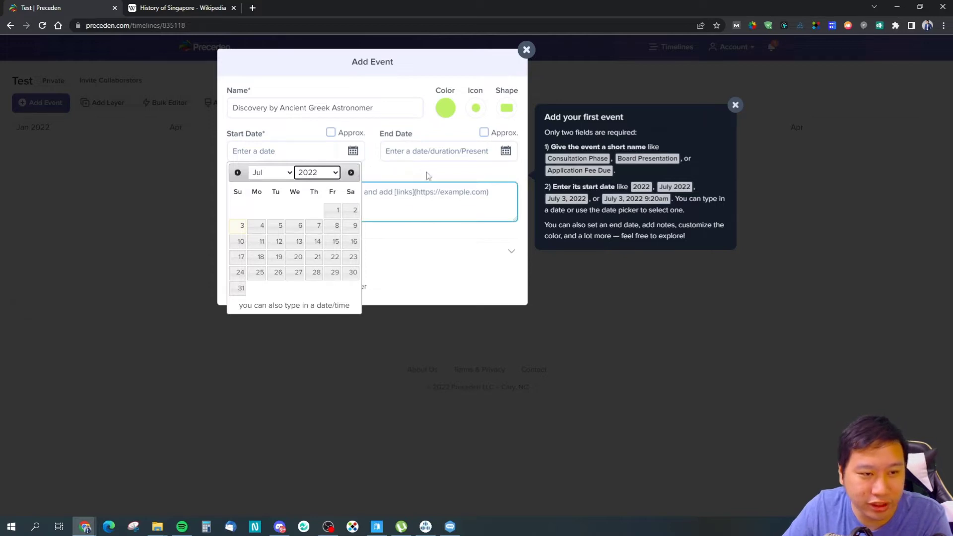
left_click(317, 173)
scroll(324, 228, "up", 15)
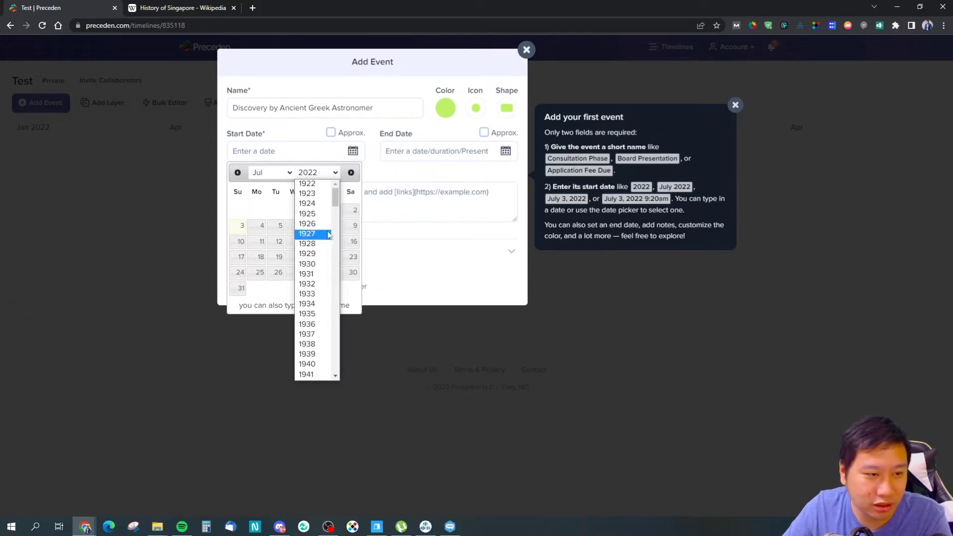
left_click(313, 194)
left_click(313, 174)
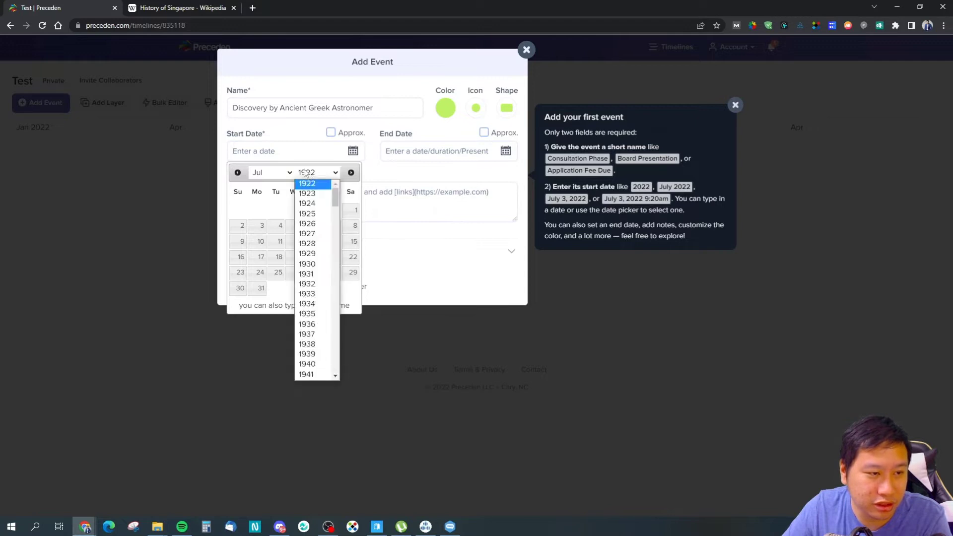
left_click(313, 173)
left_click(293, 227)
Change the year of the event's start date to 90 and add the event to the timeline.
left_click_drag(276, 152, 262, 154)
left_click(203, 8)
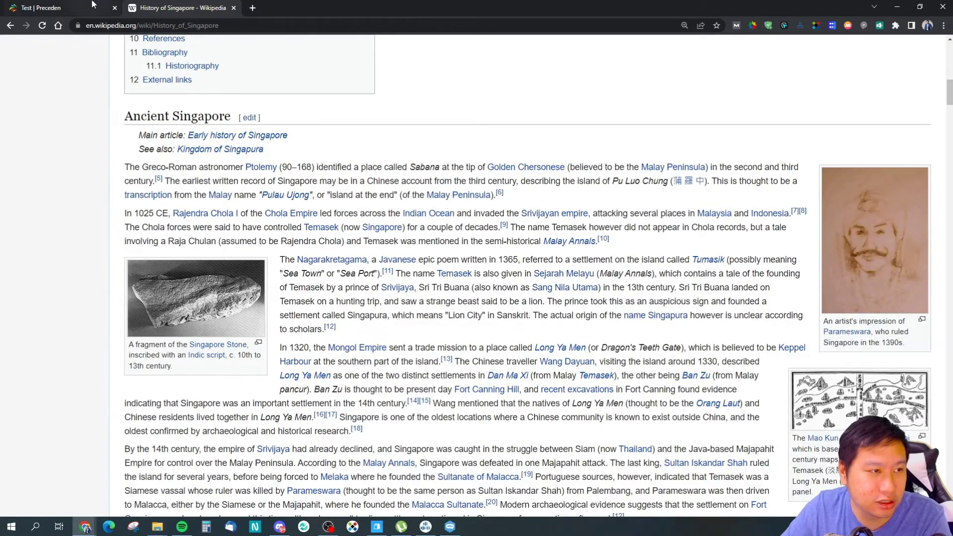
left_click(91, 4)
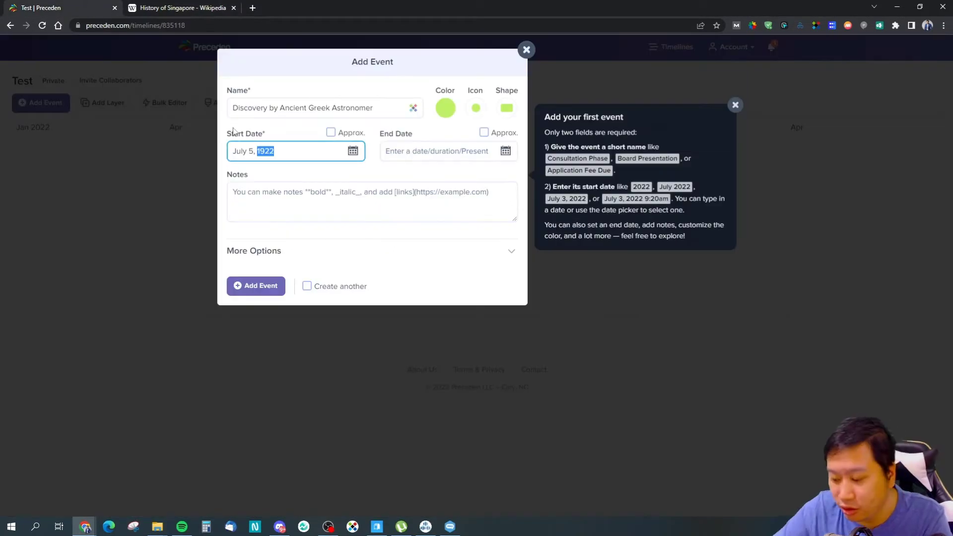
type("90")
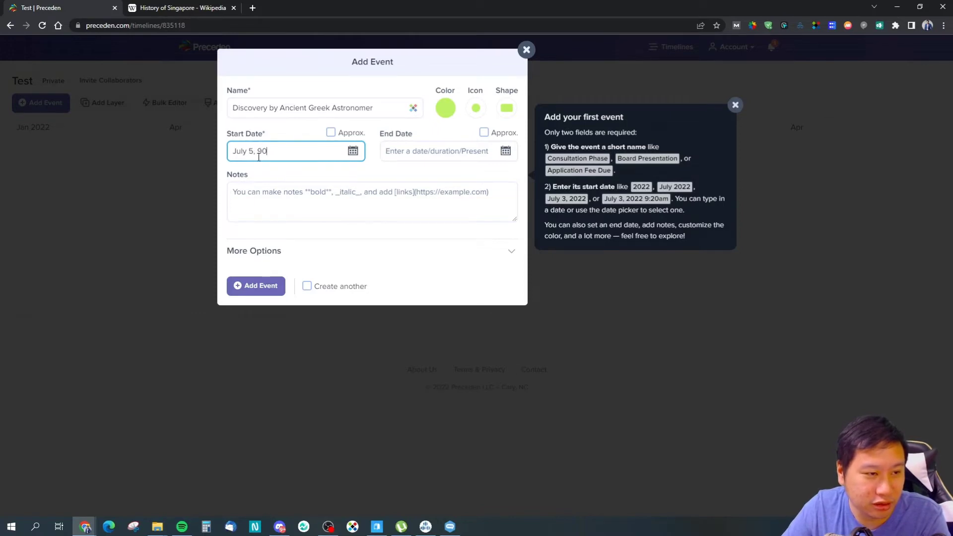
left_click(436, 176)
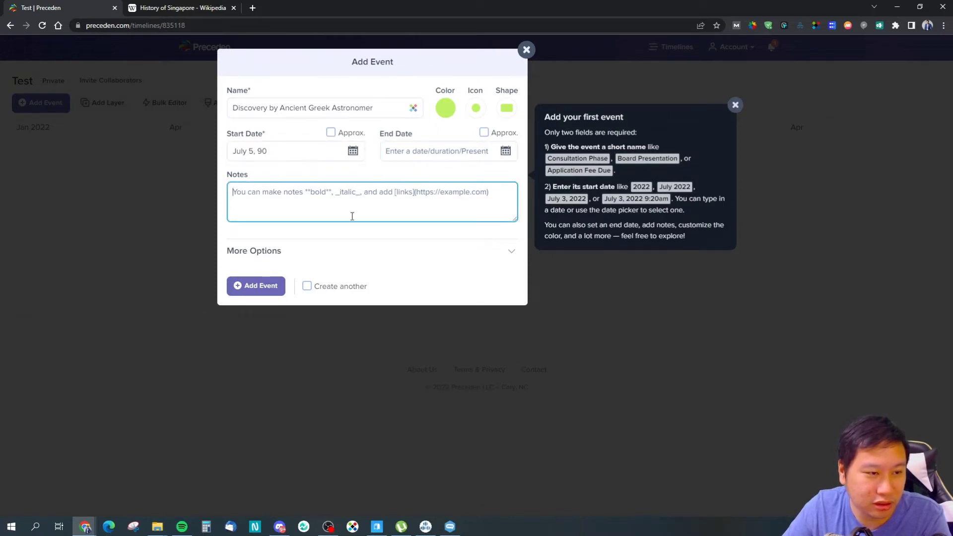
left_click(264, 281)
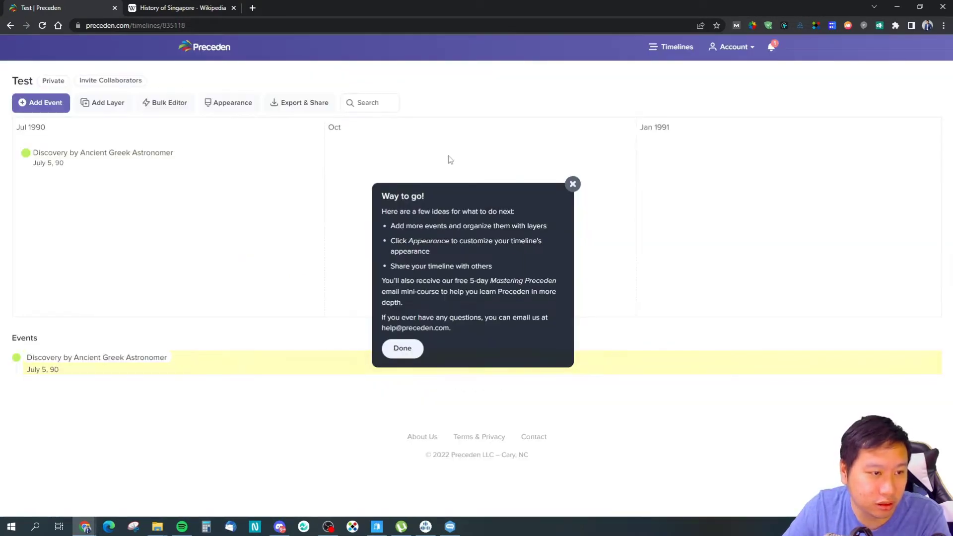
Reduce the start date of the Discovery by Ancient Greek Astronomer event to just the year 90 and update the event.
left_click(134, 155)
left_click_drag(360, 151, 334, 152)
key("BackSpace")
left_click(361, 285)
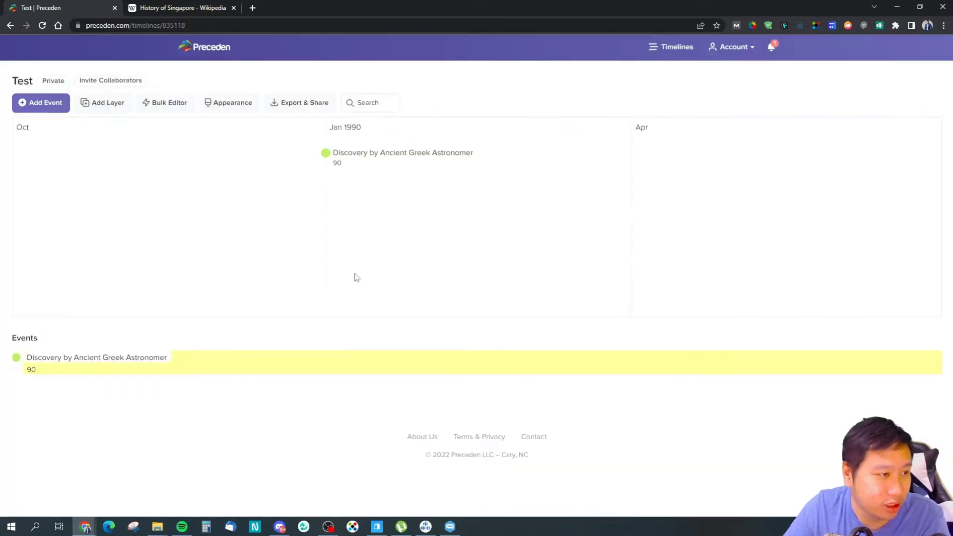
Reopen the astronomer event for editing and examine the Wikipedia article's 1942–1945 occupation and 1945–1955 post-war sections for dated events.
left_click(359, 161)
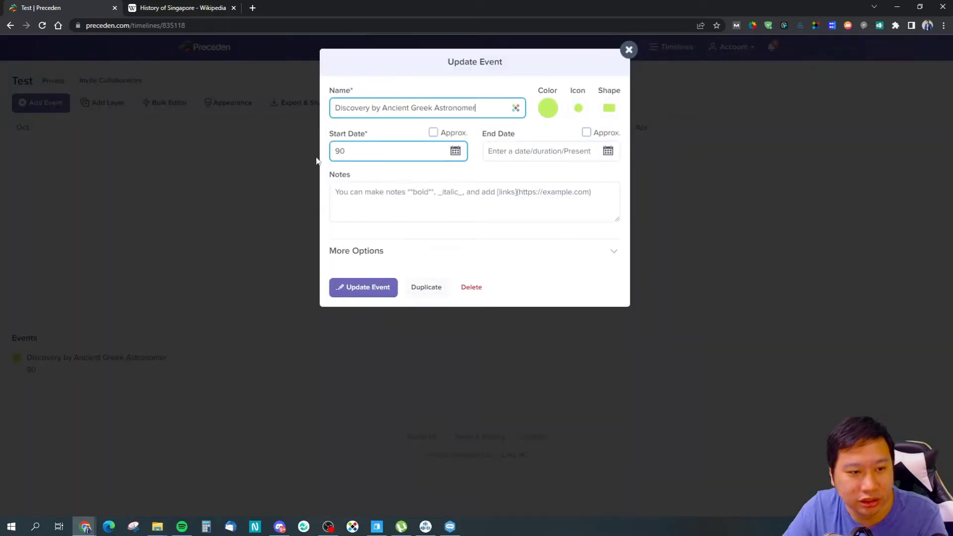
left_click(348, 153)
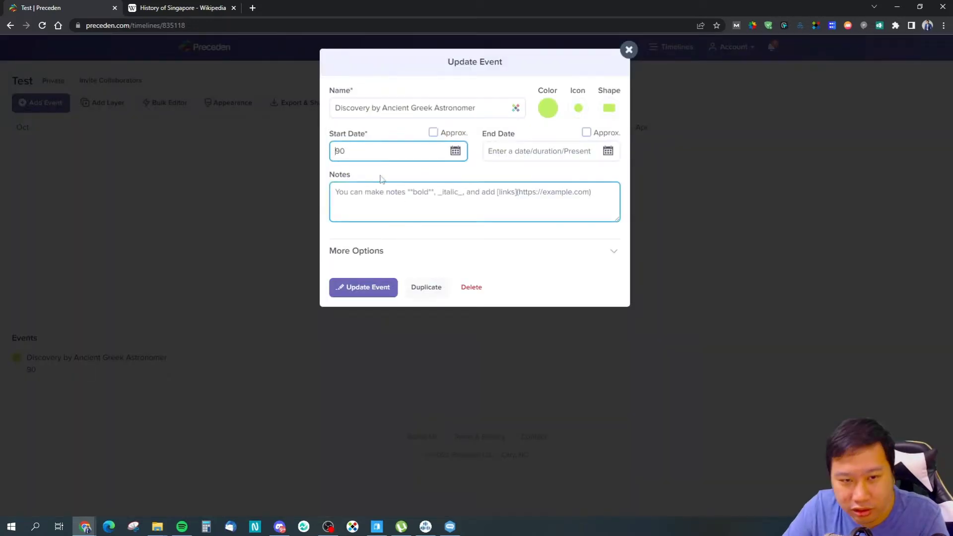
left_click(158, 6)
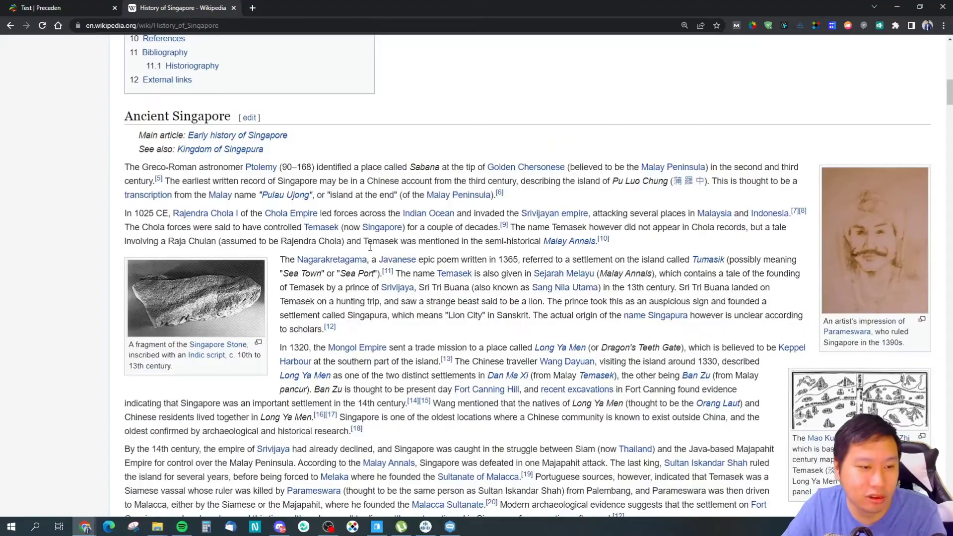
scroll(370, 247, "down", 20)
scroll(734, 254, "down", 20)
scroll(734, 254, "down", 5)
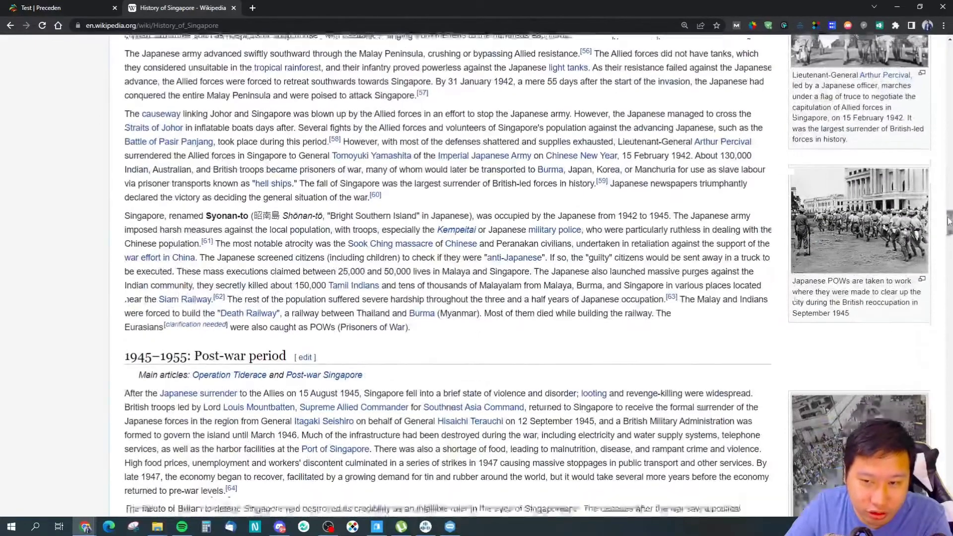
scroll(948, 222, "down", 2)
left_click(40, 7)
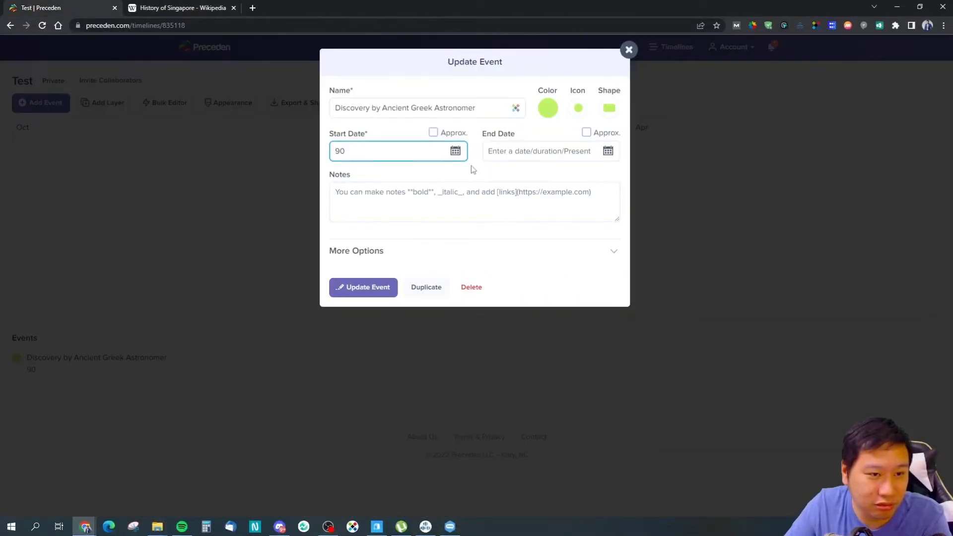
left_click(171, 8)
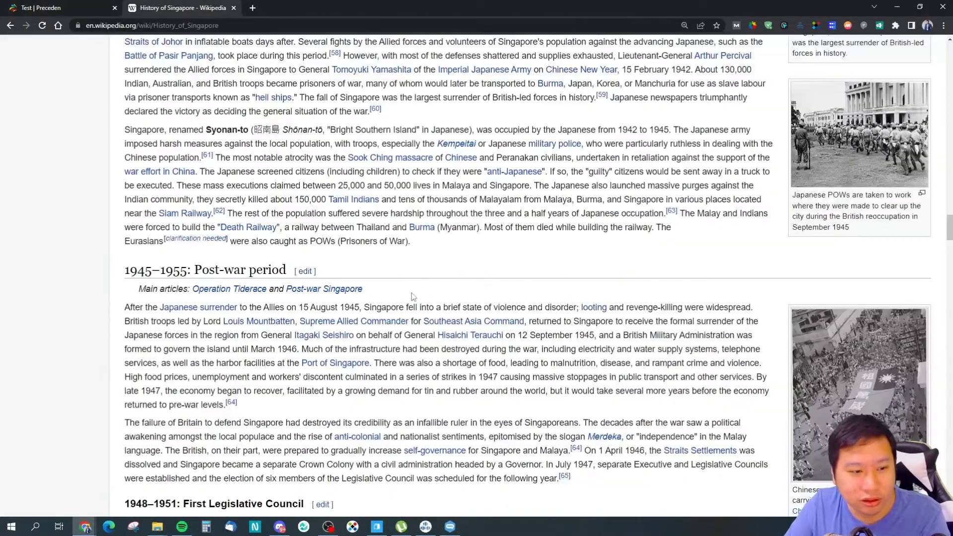
scroll(412, 293, "down", 3)
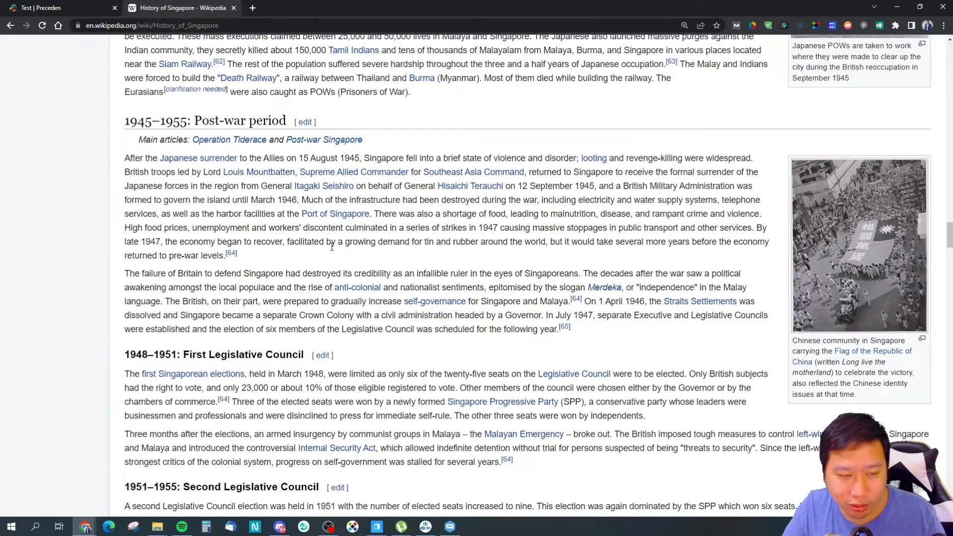
scroll(262, 200, "up", 2)
key("ctrl+shift+Tab")
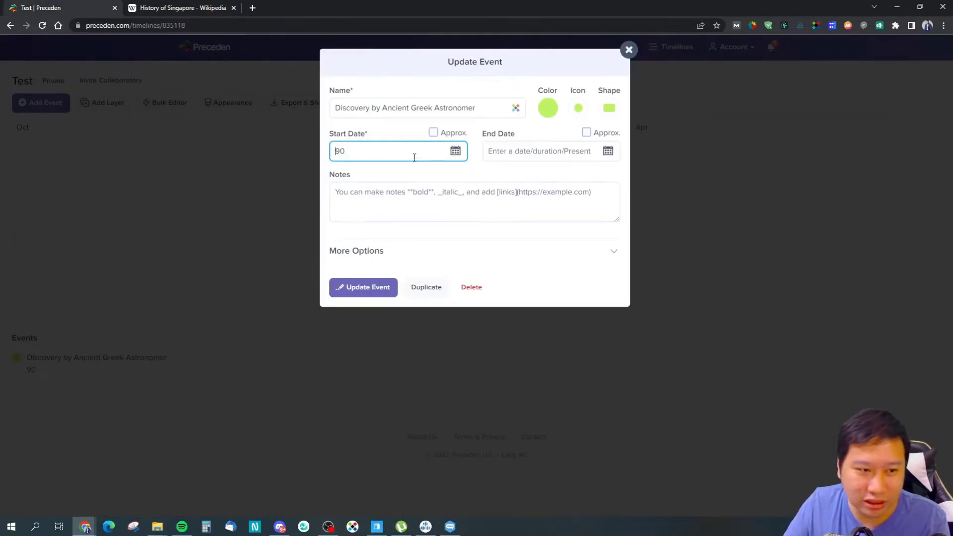
left_click(475, 169)
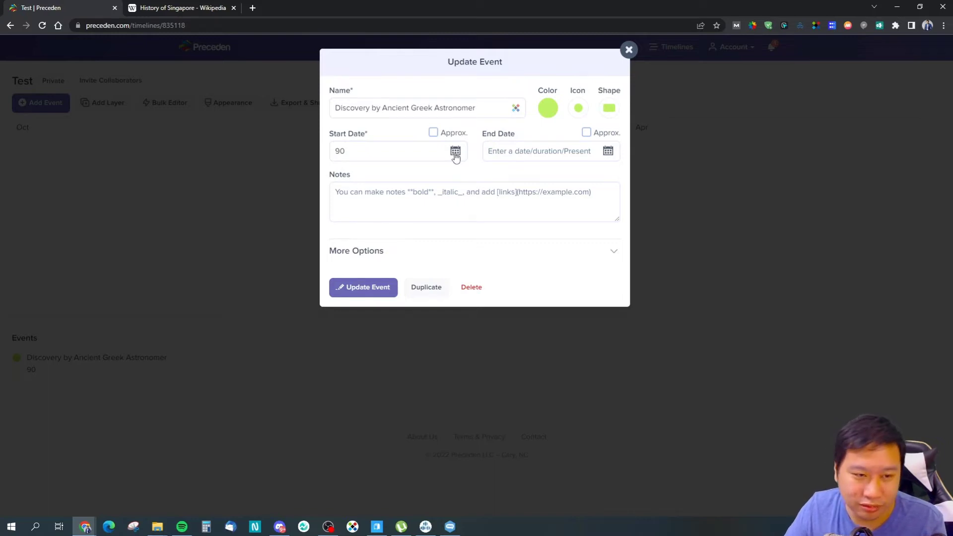
left_click(429, 157)
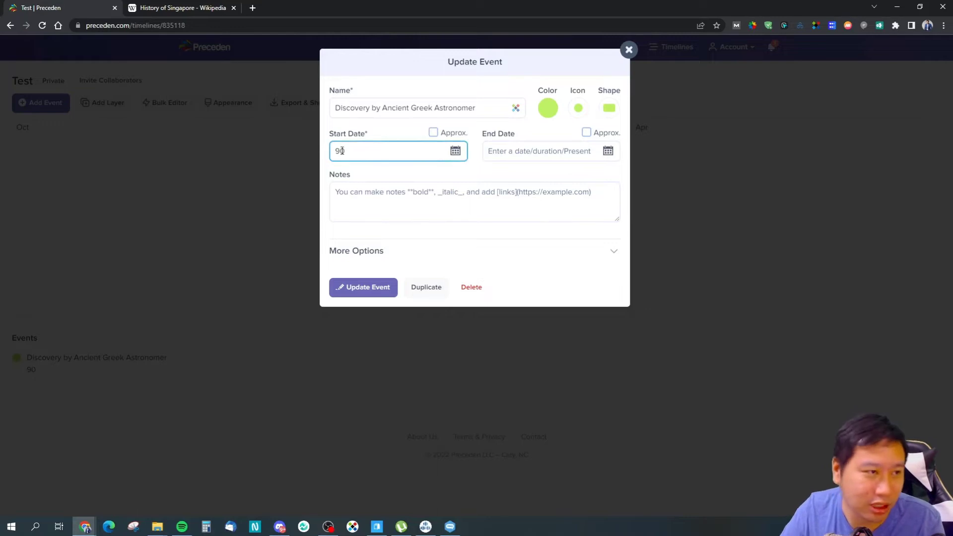
left_click(137, 8)
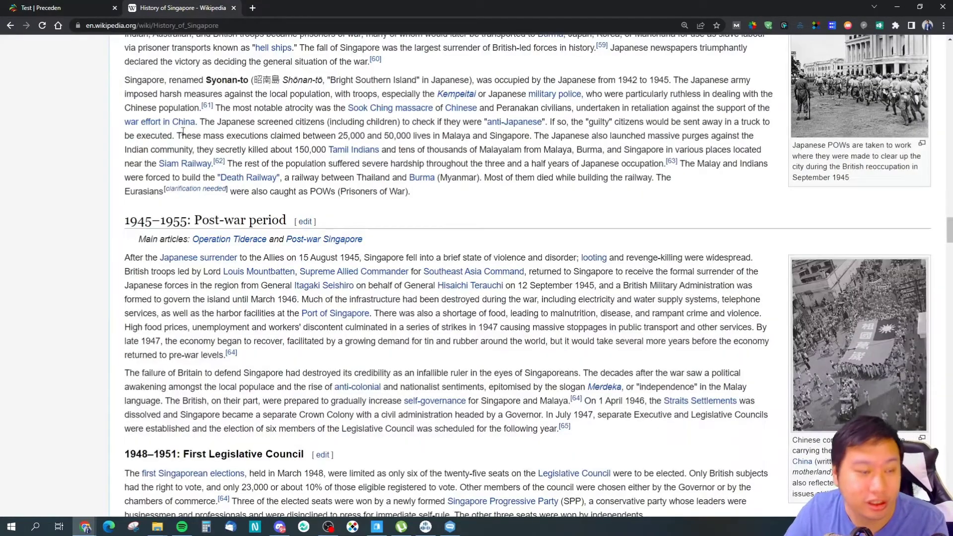
left_click(53, 6)
left_click(198, 6)
left_click(108, 6)
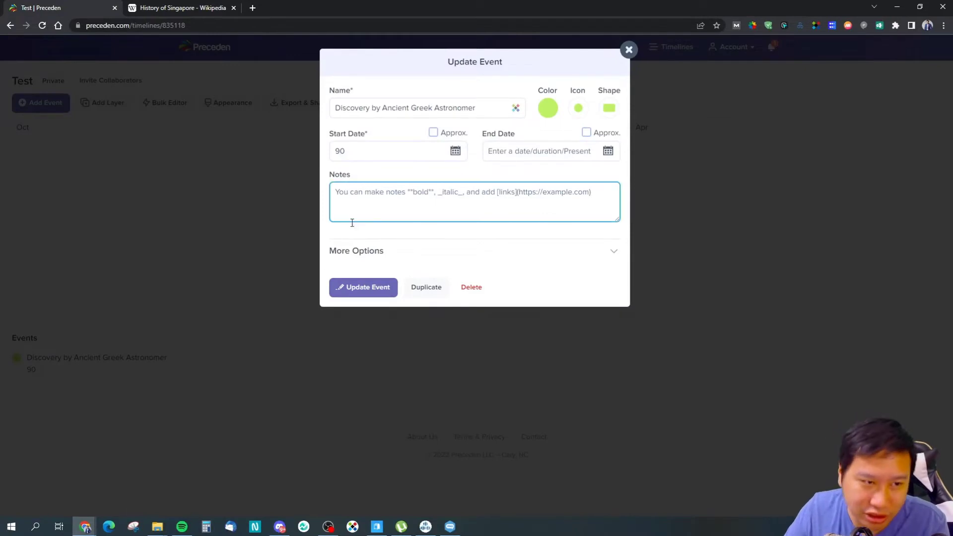
Find the 1942–1945 Japanese occupation section in the Wikipedia article and open its linked Battle of Singapore article.
left_click(133, 7)
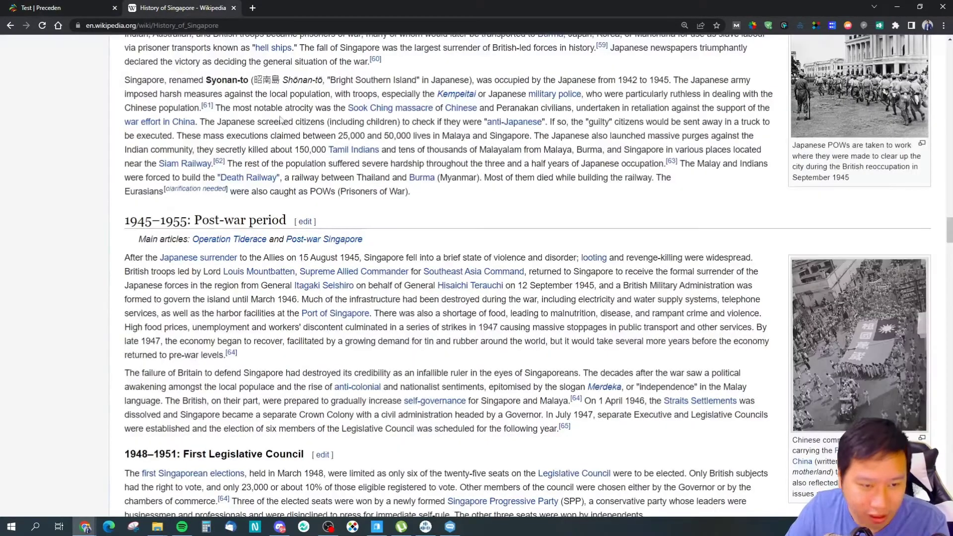
scroll(482, 317, "down", 1)
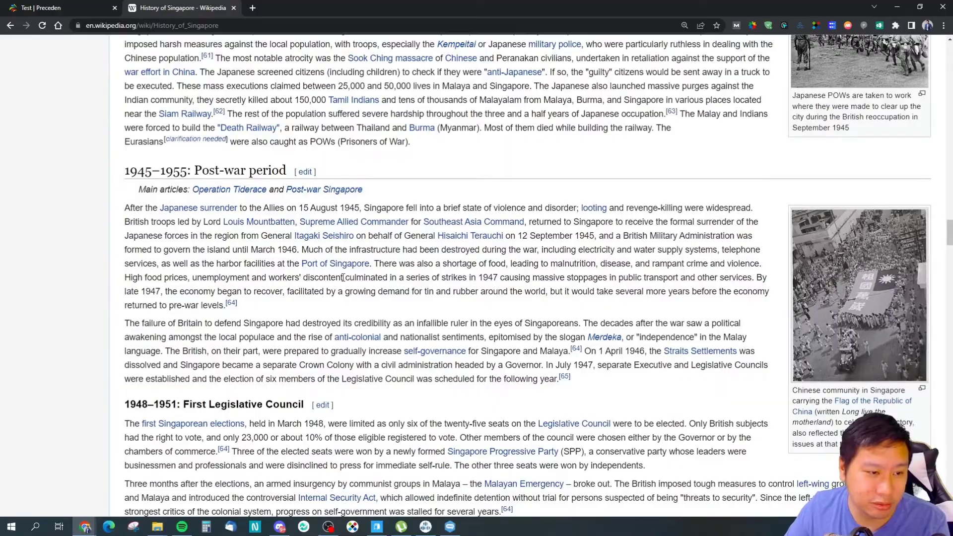
scroll(307, 206, "up", 8)
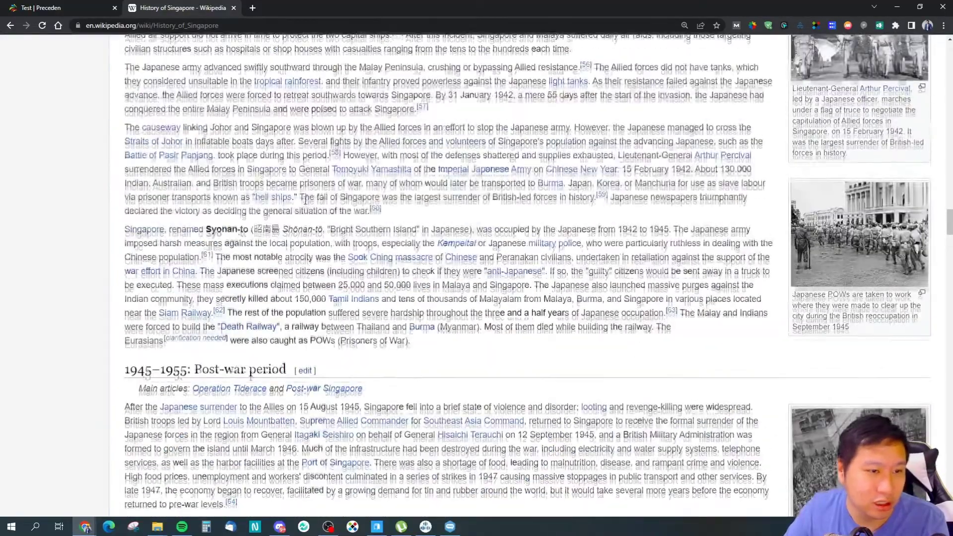
scroll(308, 205, "up", 8)
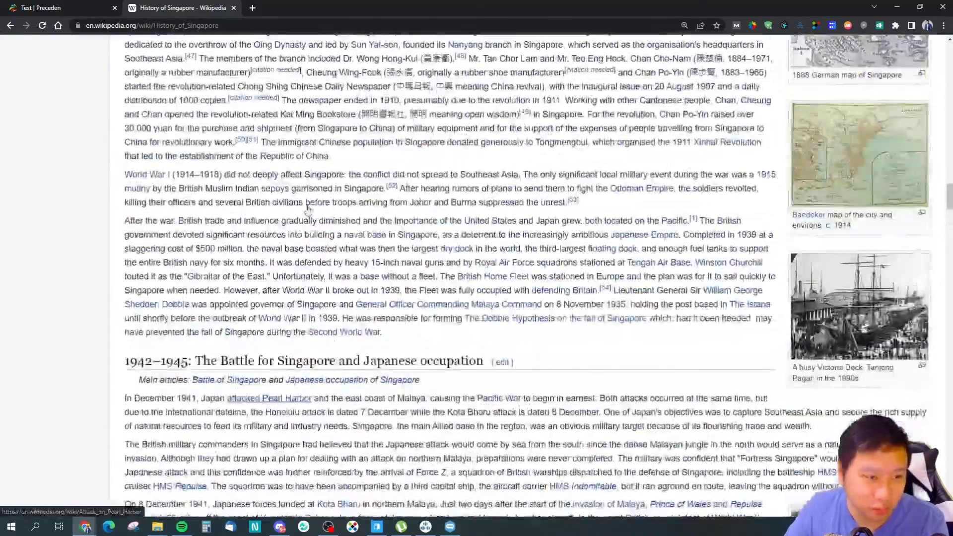
scroll(306, 208, "down", 4)
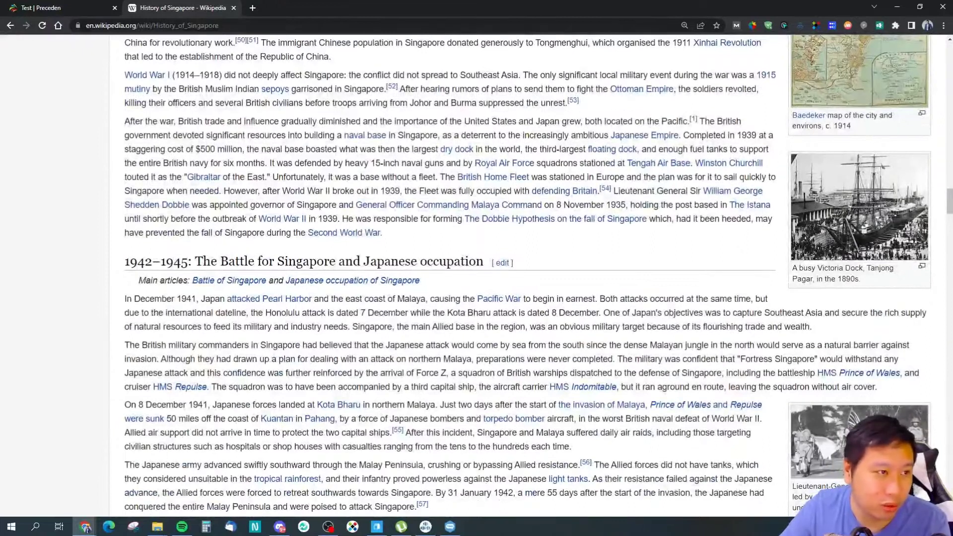
left_click(207, 27)
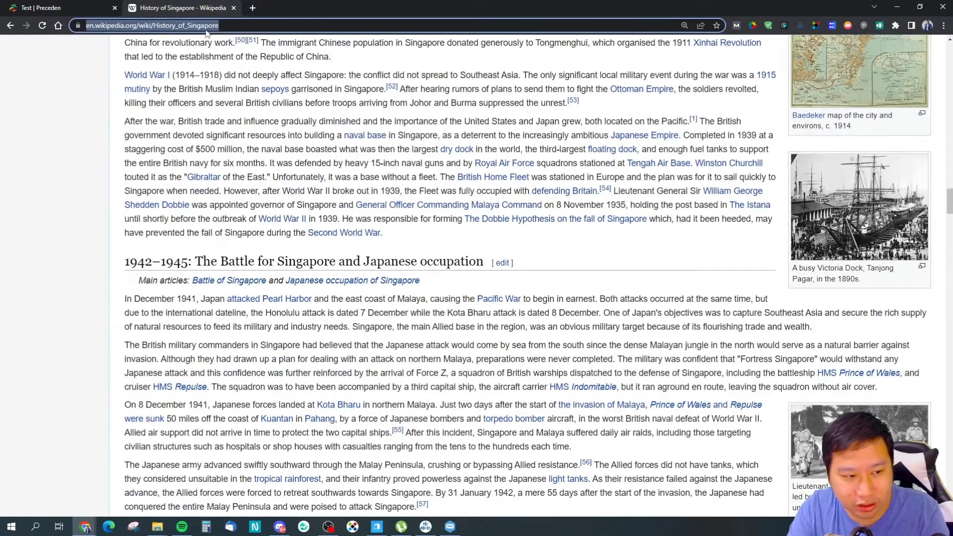
left_click(243, 284)
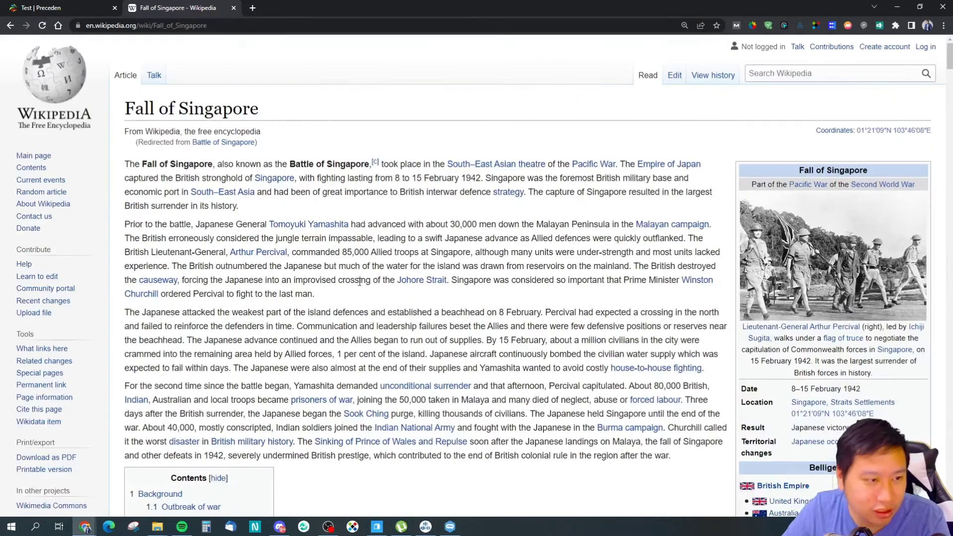
Examine the Fall of Singapore article down to the Battle section's Japanese landings for the date the attack began.
scroll(560, 327, "down", 5)
scroll(561, 327, "down", 10)
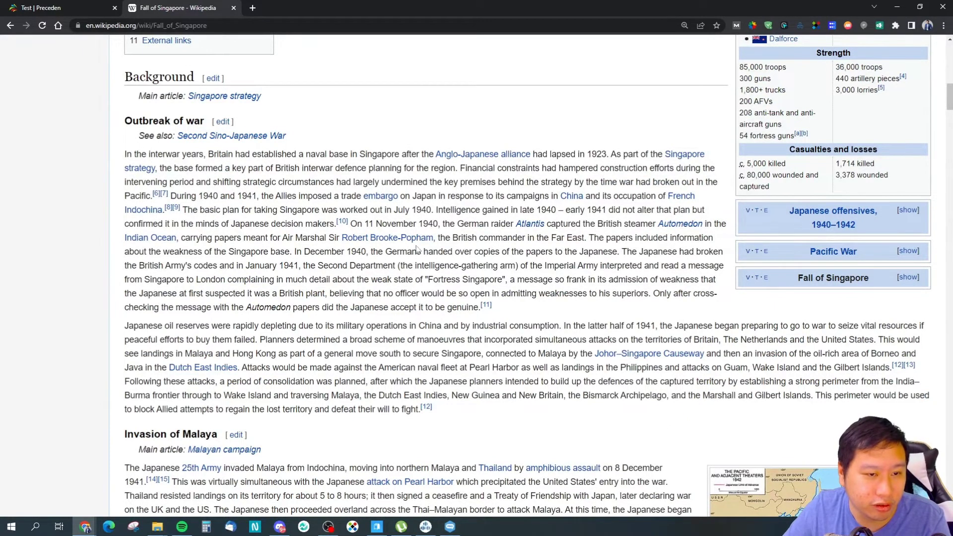
scroll(497, 342, "down", 6)
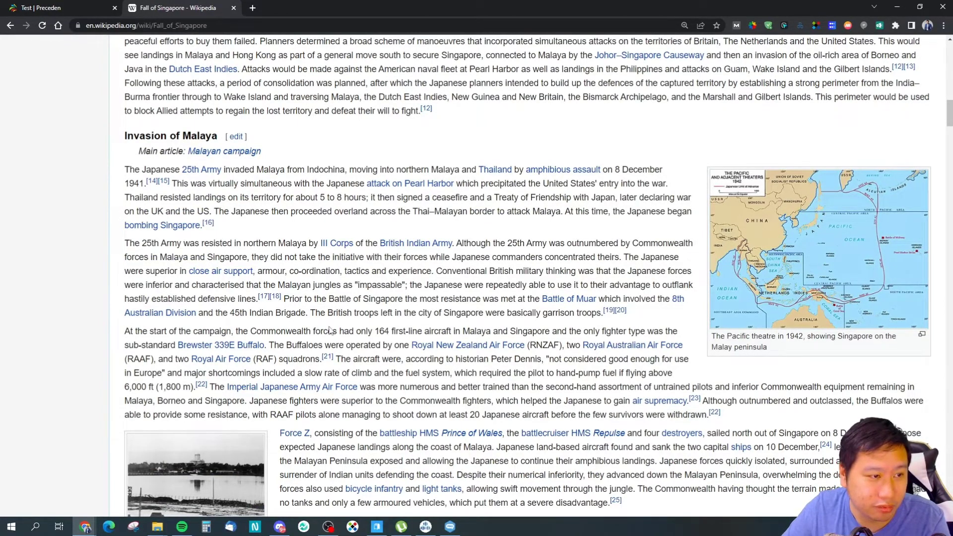
scroll(329, 331, "down", 15)
scroll(385, 330, "down", 20)
scroll(385, 330, "down", 13)
scroll(384, 331, "up", 2)
scroll(385, 331, "down", 9)
scroll(385, 331, "up", 10)
scroll(385, 332, "up", 6)
scroll(258, 283, "down", 3)
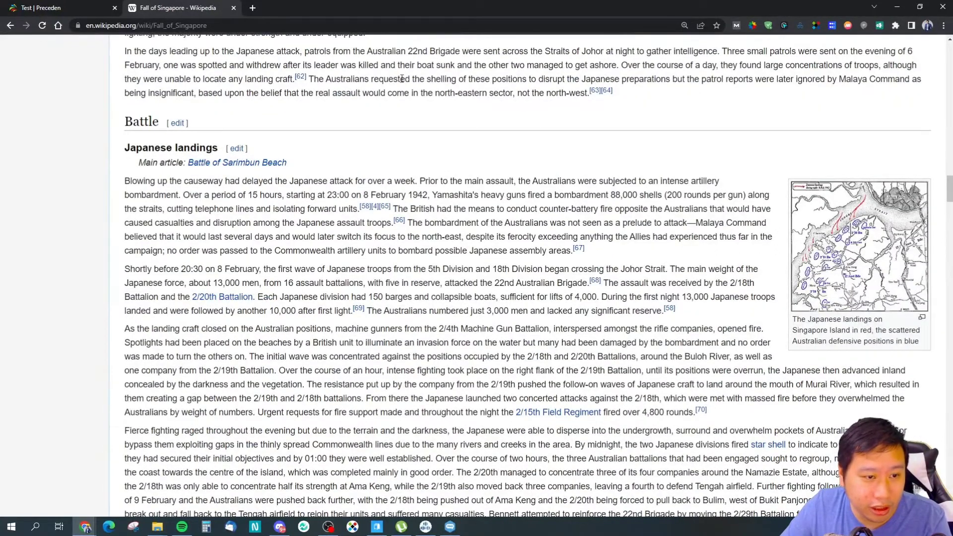
Switch back to Preceden and set the open event's start date to February 8, 1942.
left_click(82, 8)
left_click(357, 155)
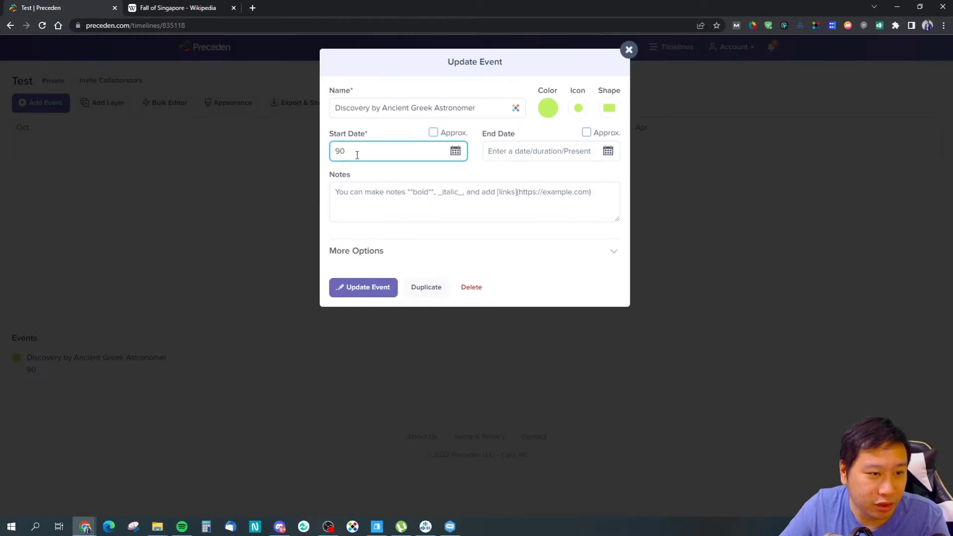
double_click(369, 154)
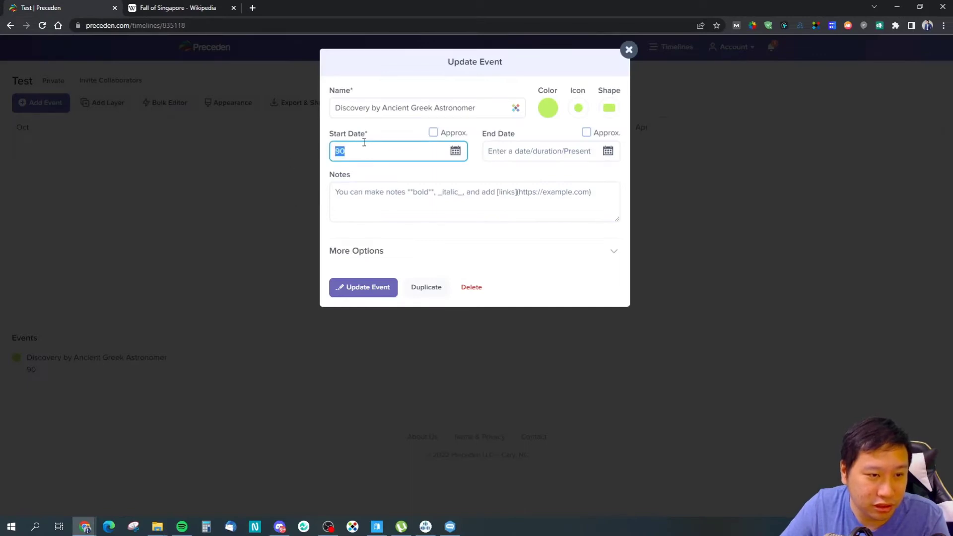
left_click(449, 151)
left_click(420, 172)
scroll(419, 240, "up", 5)
scroll(408, 295, "up", 4)
scroll(416, 331, "down", 4)
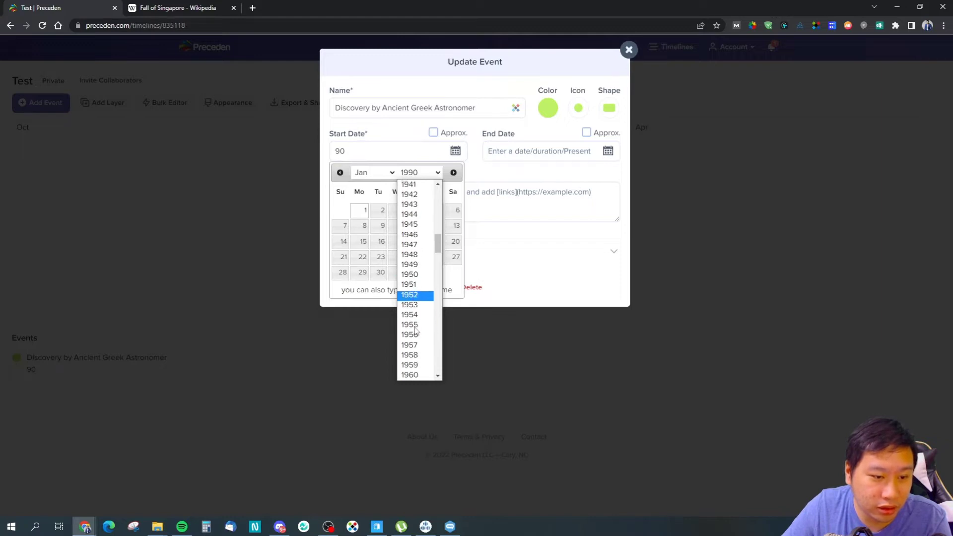
left_click(413, 195)
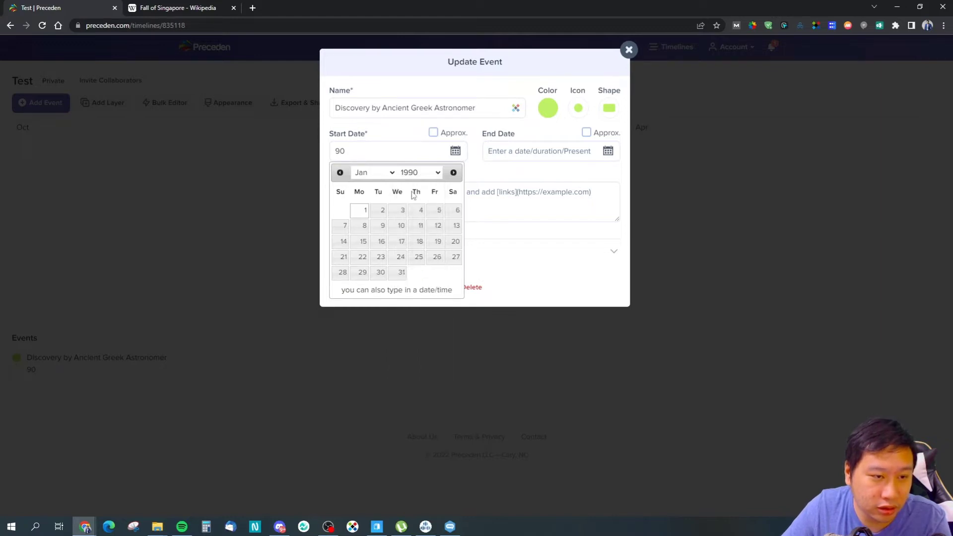
left_click(367, 174)
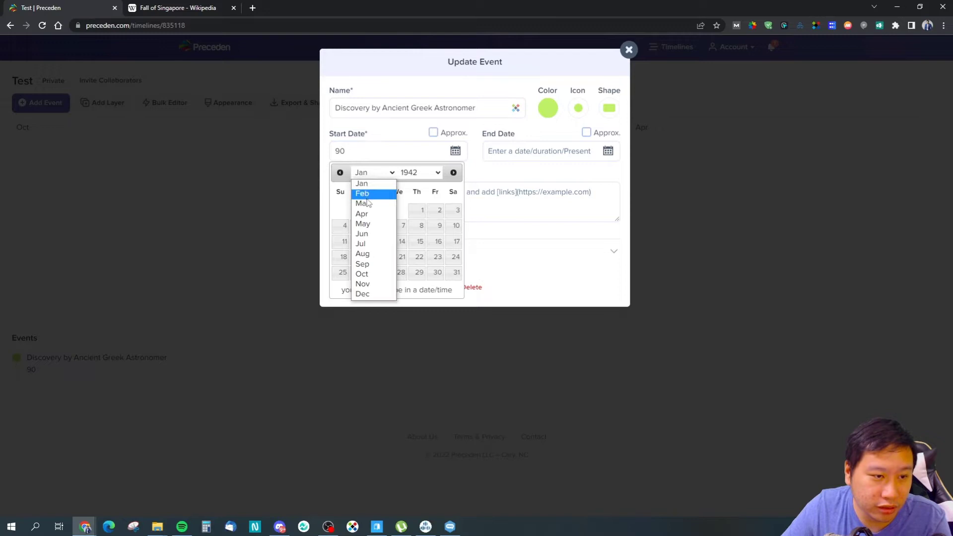
left_click(368, 198)
left_click(345, 227)
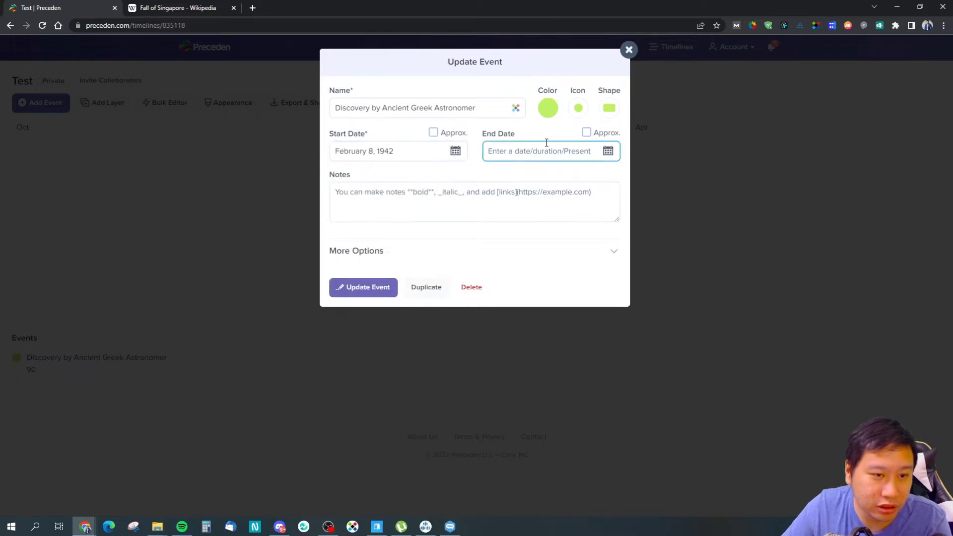
Rename the event to "Start of Japanese Invasion of Singapore" and update it on the timeline.
left_click(191, 7)
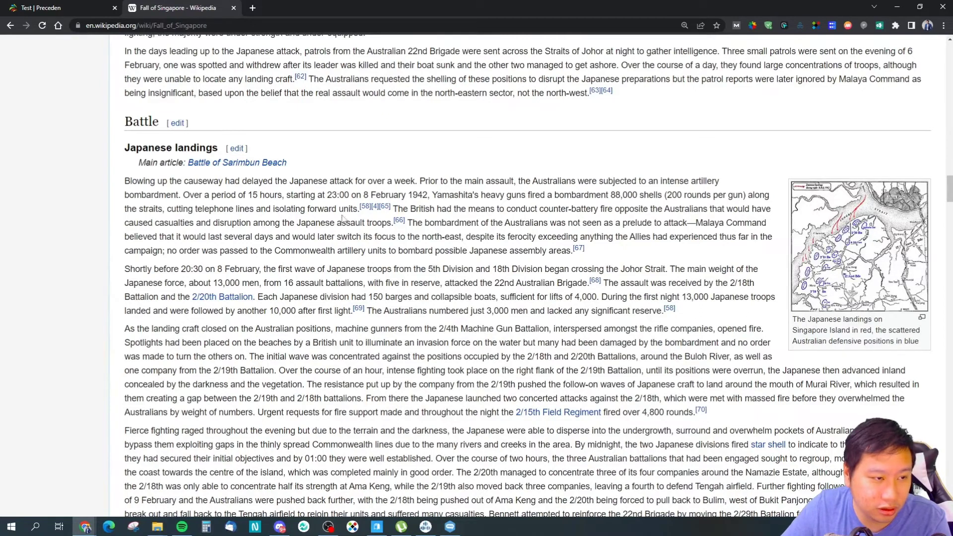
left_click(50, 7)
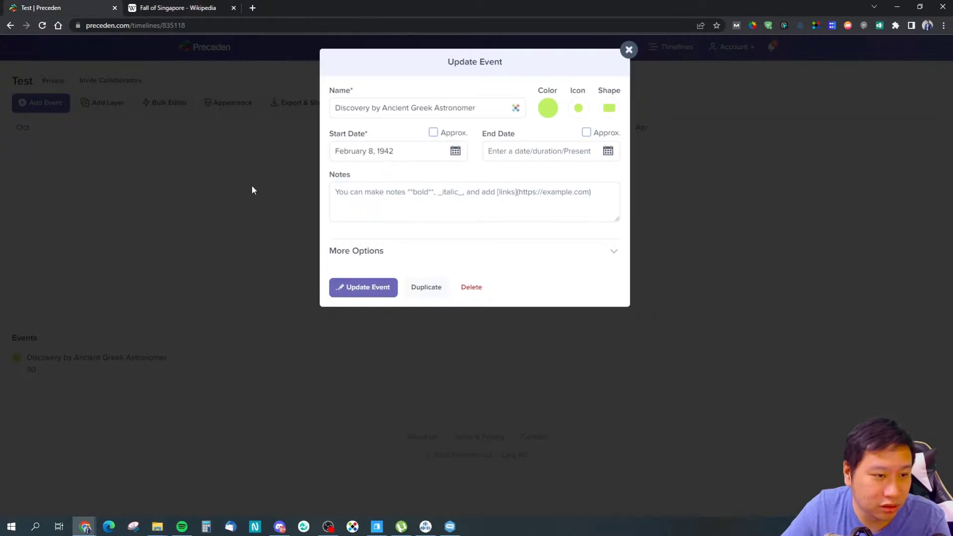
left_click(431, 104)
key("ctrl+a")
type("beginne")
key("ctrl+a")
key("BackSpace")
type("Beginning t")
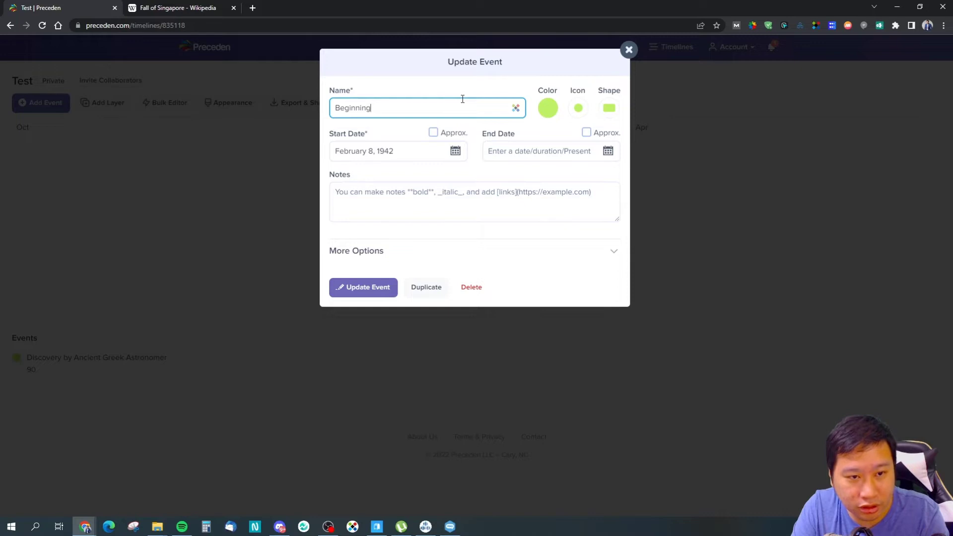
key("ctrl+a")
key("BackSpace")
type("Start of Japane")
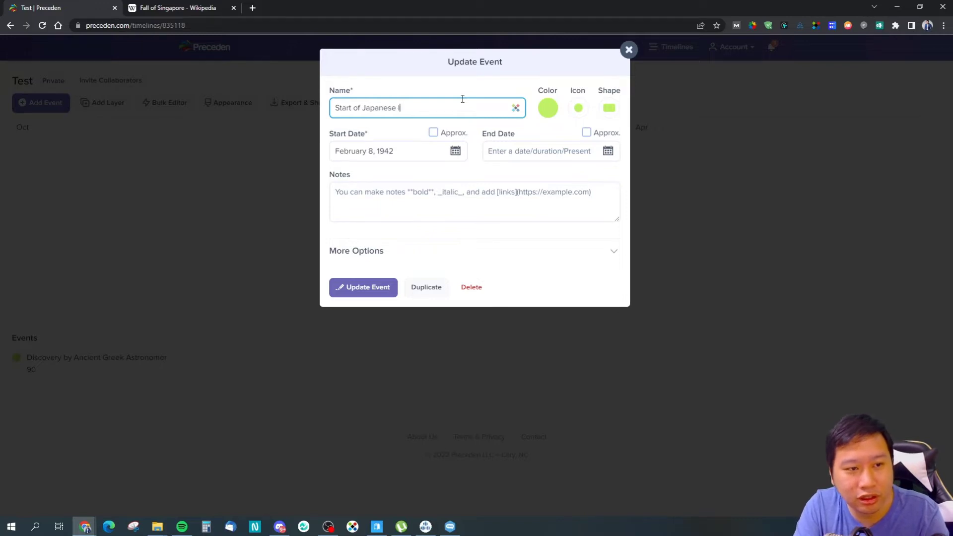
type("se Invasion of Singapore")
left_click(353, 286)
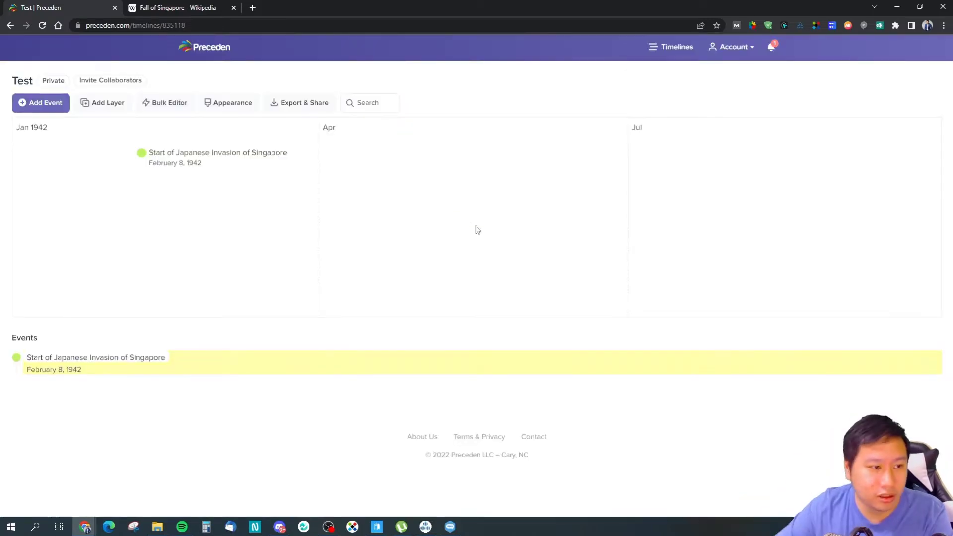
Add an event named "test" with an approximate start date of July 1, 1948.
left_click(44, 102)
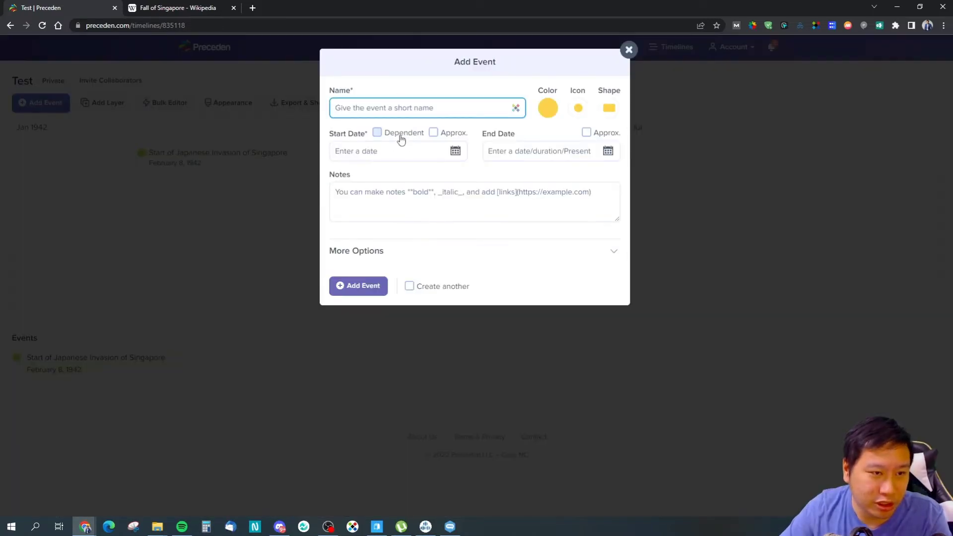
left_click(434, 133)
left_click(405, 147)
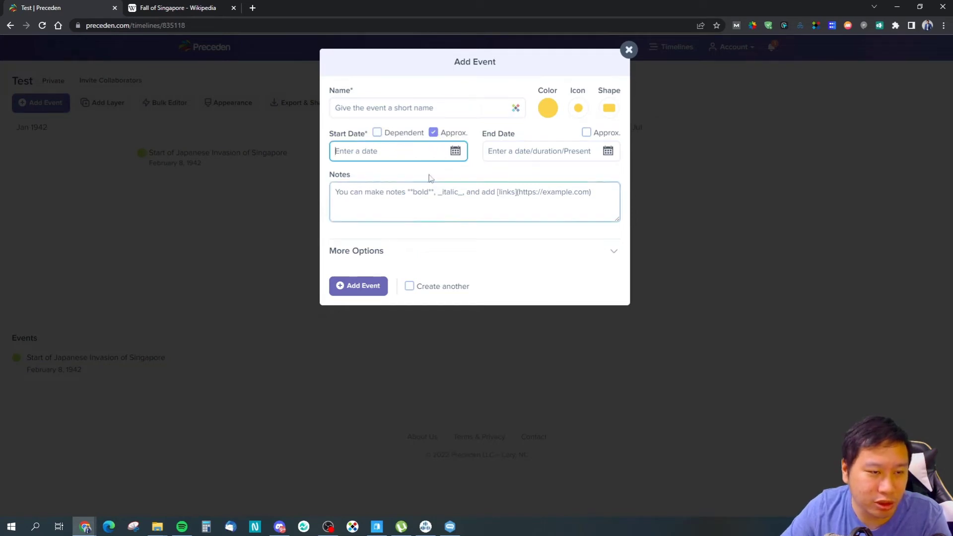
left_click(455, 151)
left_click(420, 172)
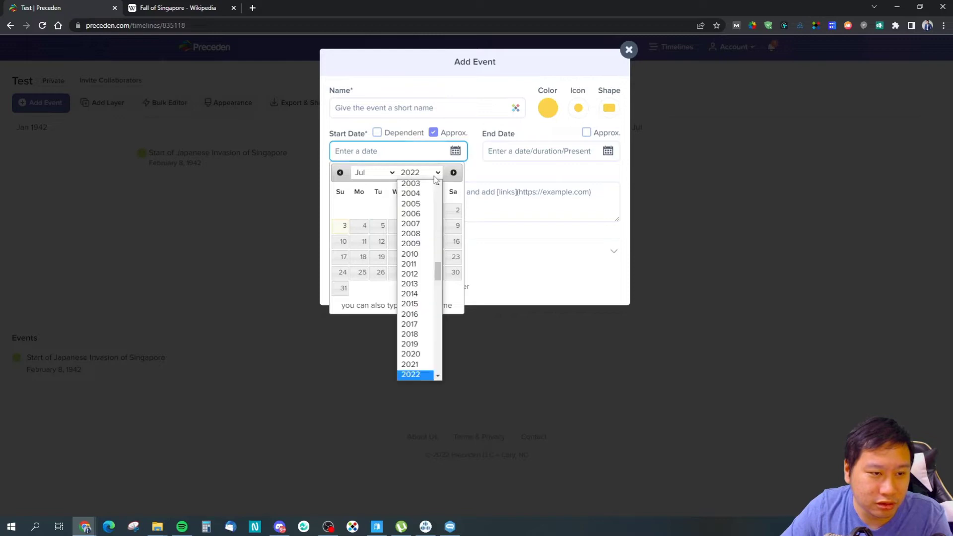
scroll(417, 317, "up", 12)
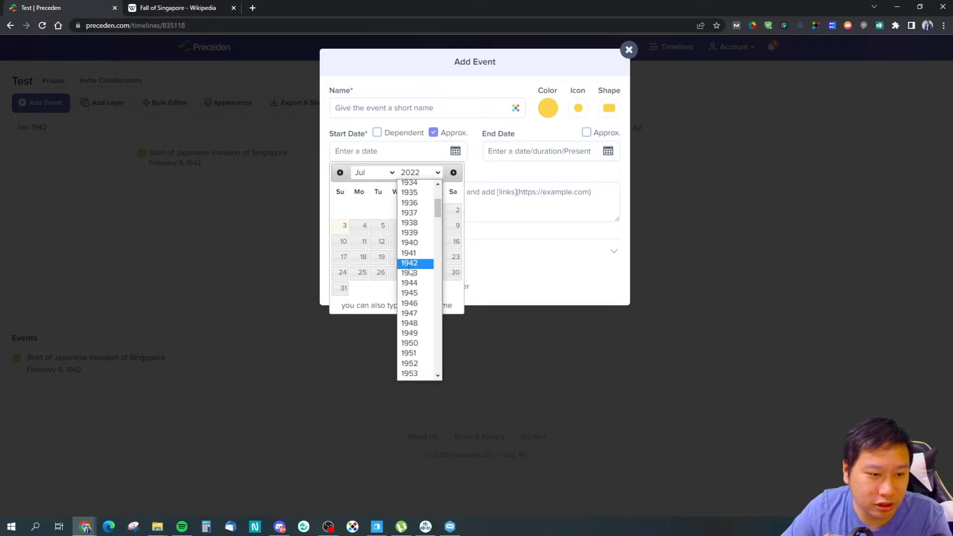
left_click(411, 228)
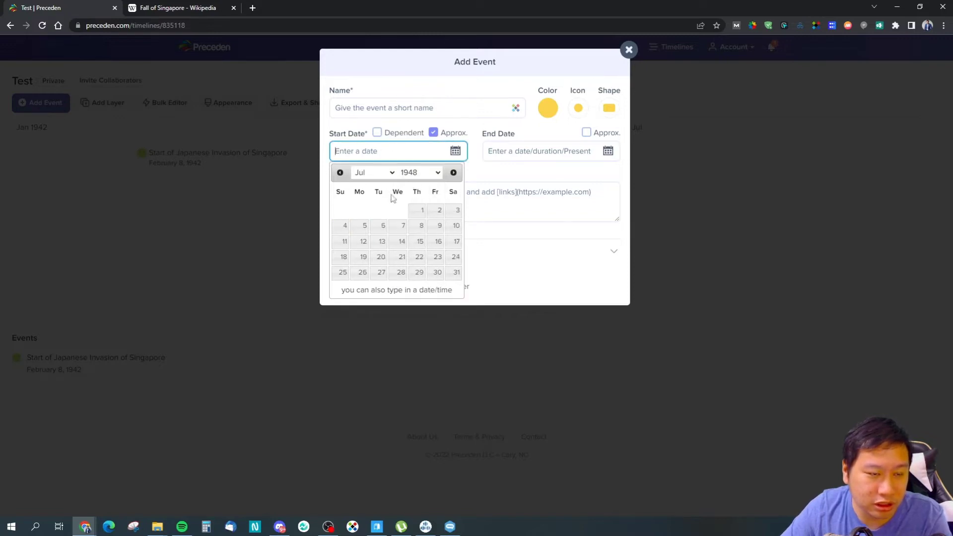
left_click(421, 210)
left_click(392, 110)
type("st")
left_click(427, 201)
left_click(362, 286)
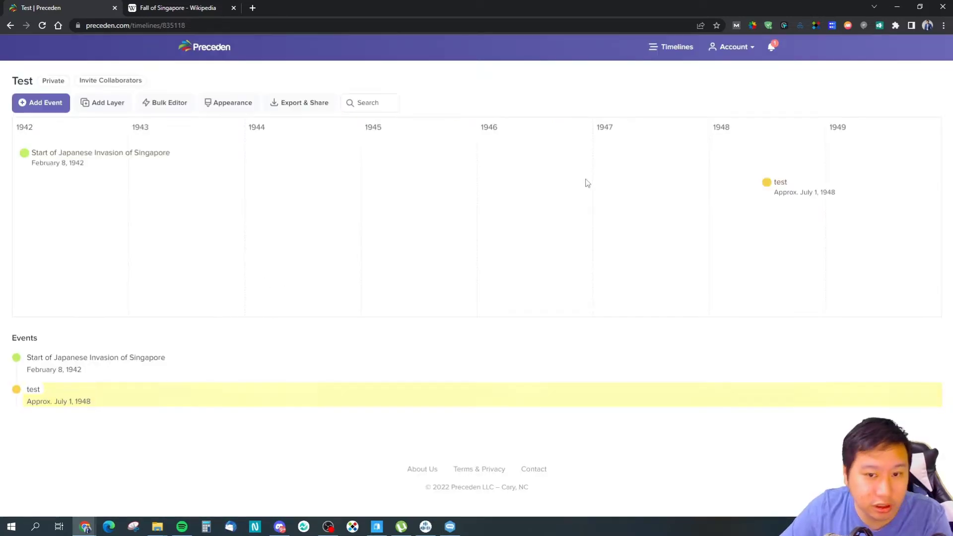
Delete the "test" event from the timeline.
left_click(780, 183)
left_click(471, 287)
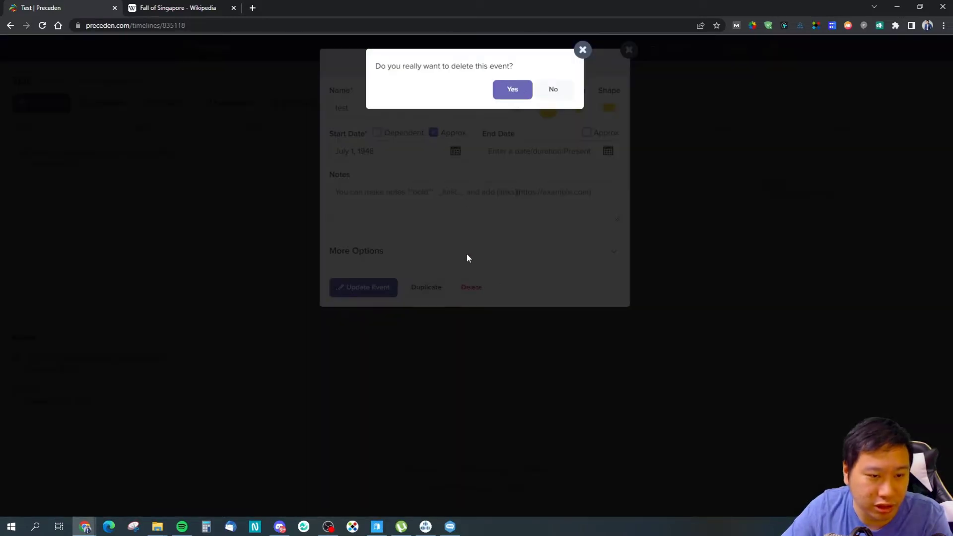
left_click(513, 95)
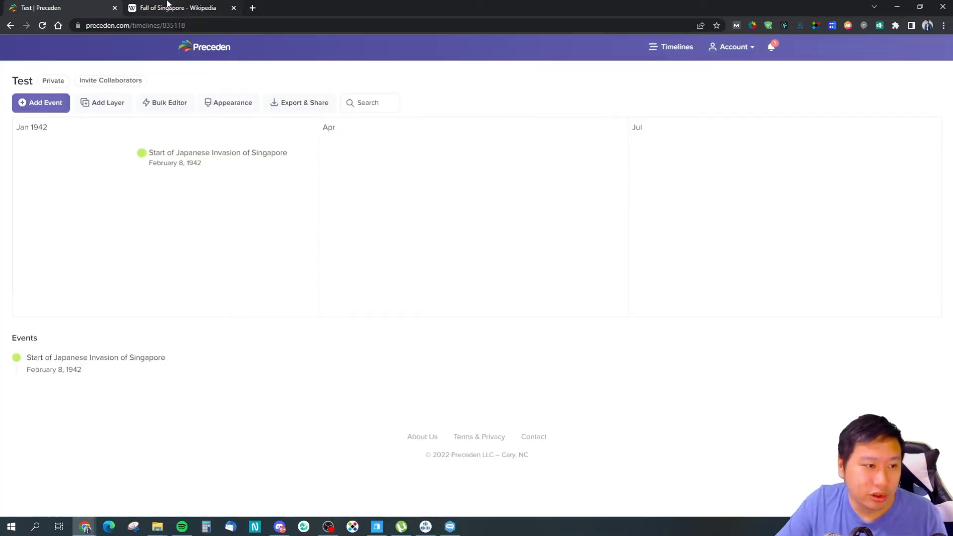
Compare the timeline's Japanese invasion event with the Japanese landings section of the Wikipedia article.
left_click(168, 6)
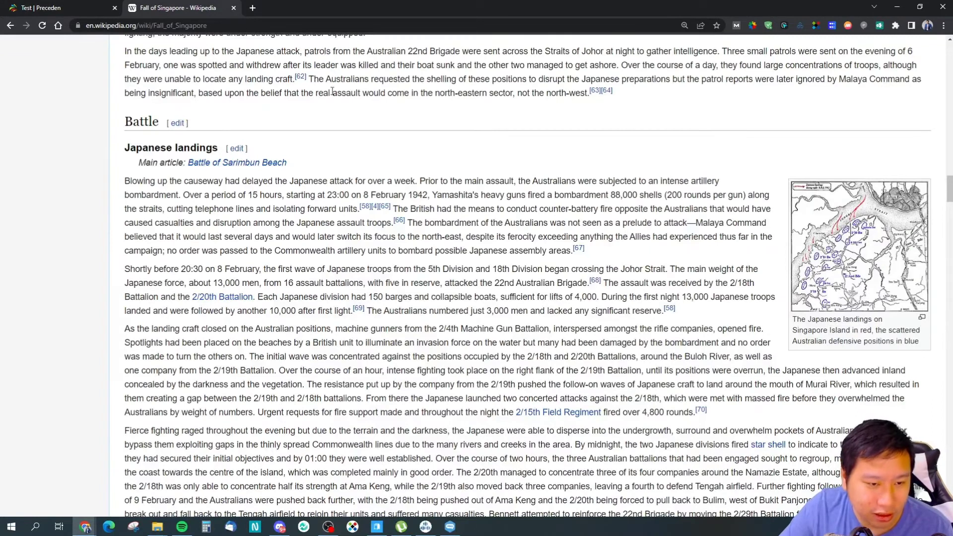
left_click(101, 7)
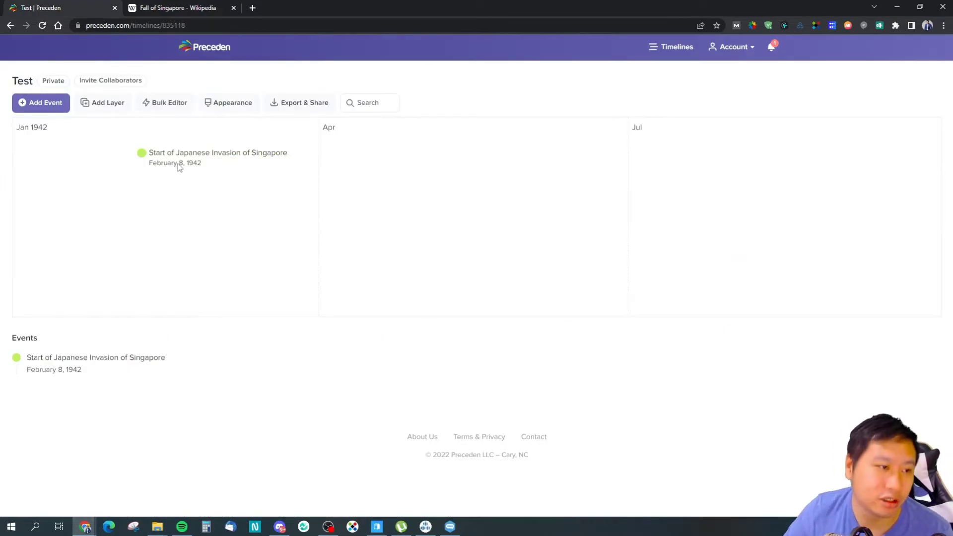
left_click(167, 6)
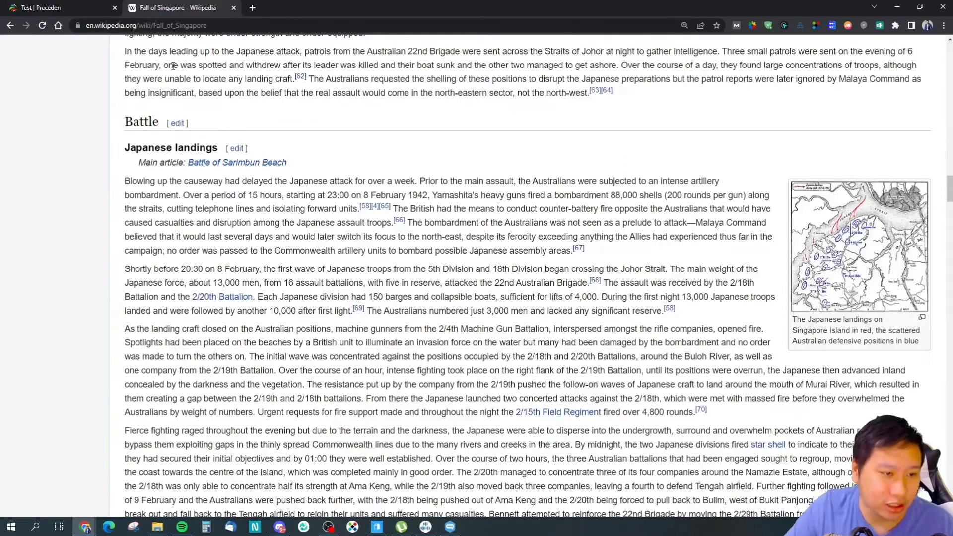
left_click(59, 8)
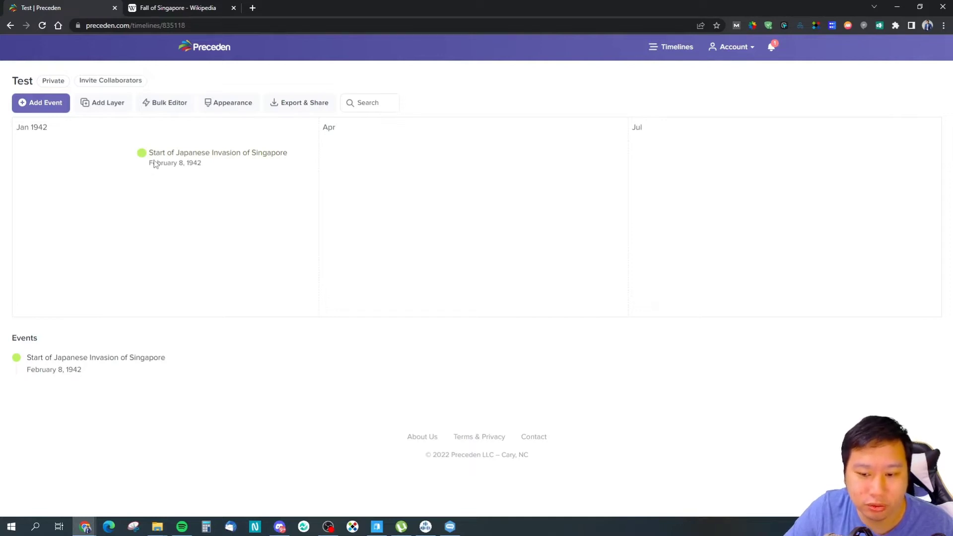
left_click(153, 6)
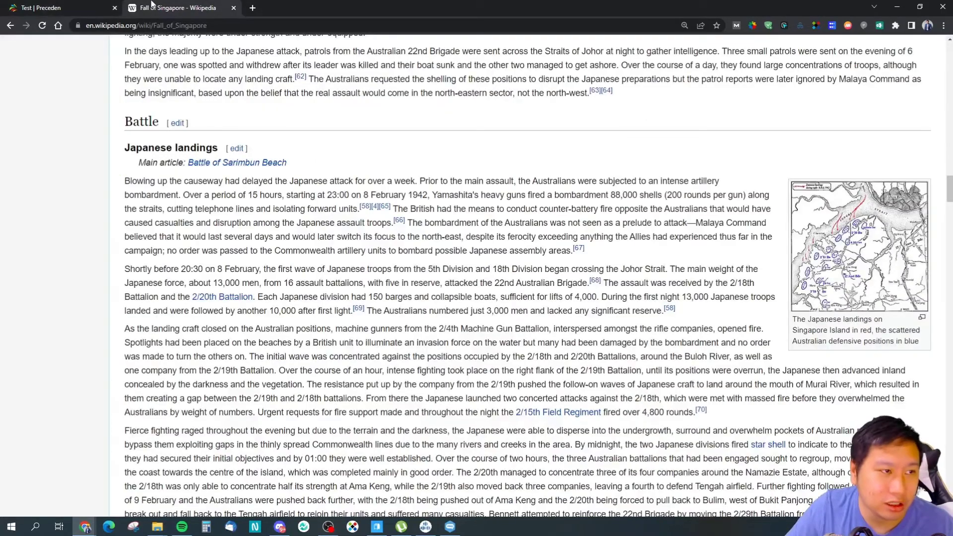
Examine the Wikipedia article from the Japanese landings to the Japanese breakthrough section for the next dated event, then return to the timeline.
scroll(318, 223, "down", 5)
scroll(362, 276, "up", 3)
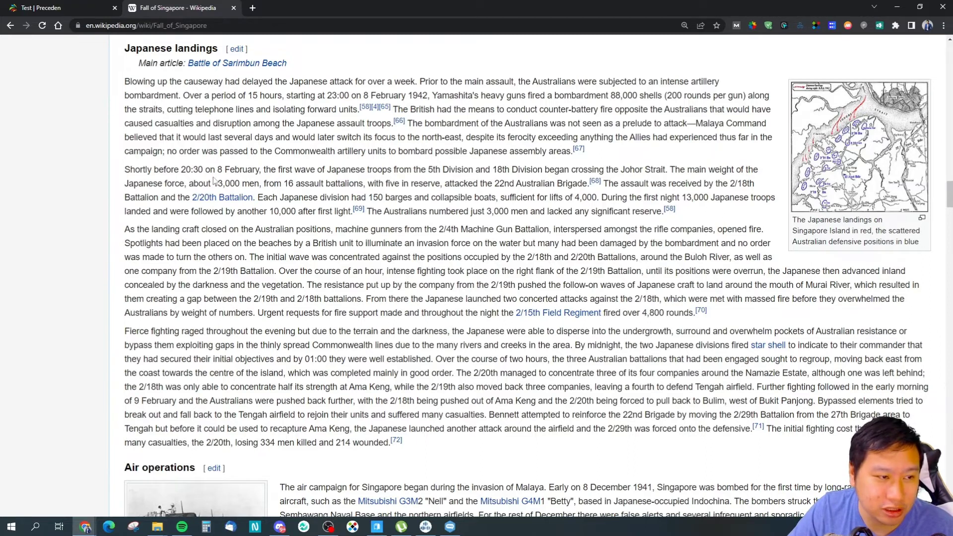
scroll(449, 240, "down", 2)
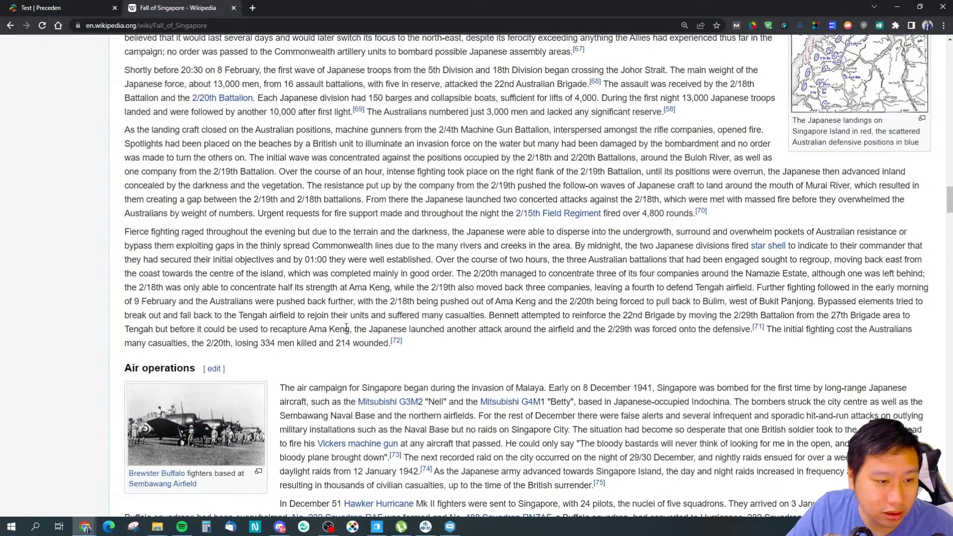
scroll(514, 347, "down", 5)
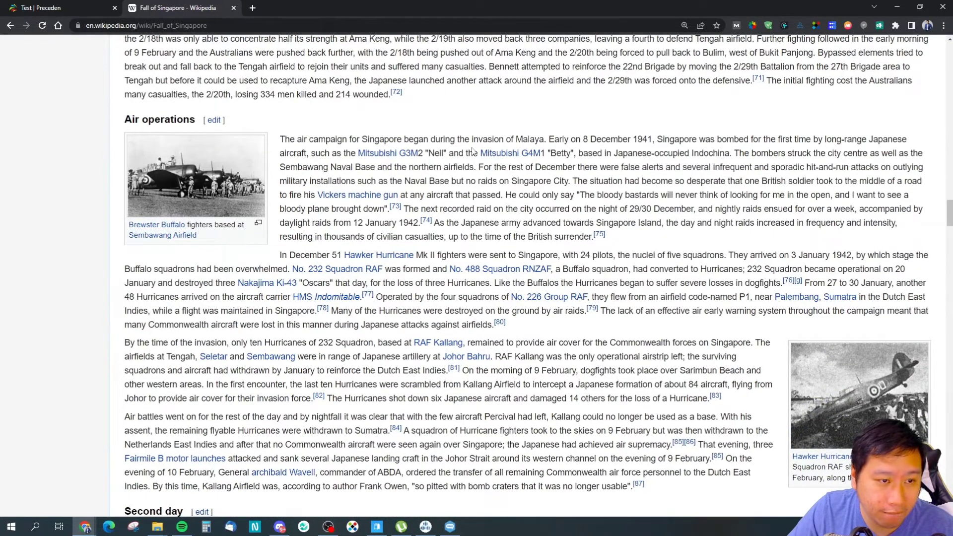
scroll(511, 235, "down", 7)
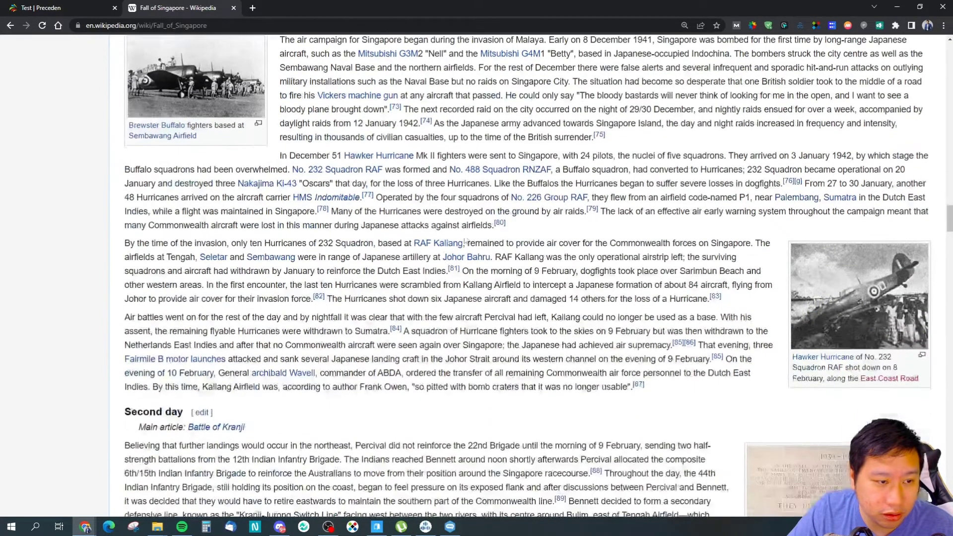
scroll(488, 250, "down", 2)
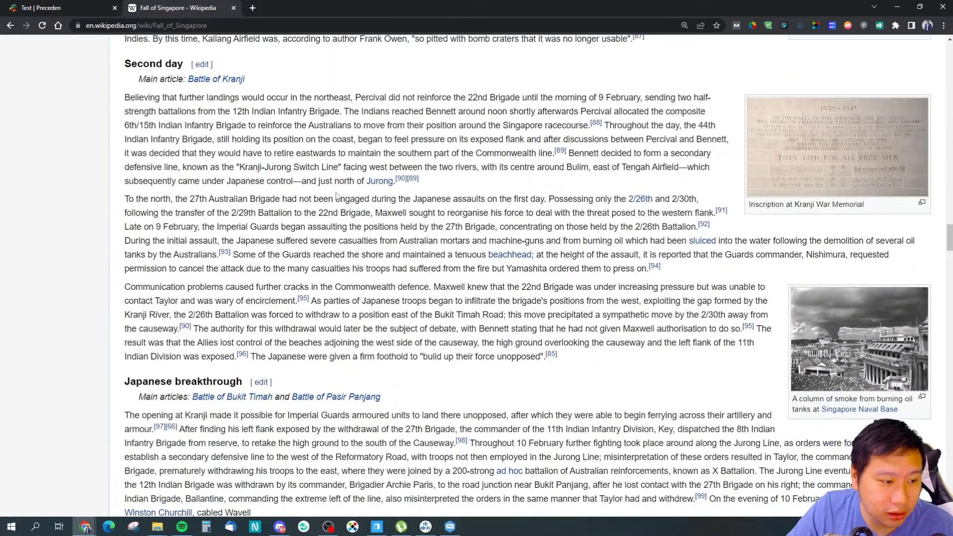
scroll(336, 196, "down", 6)
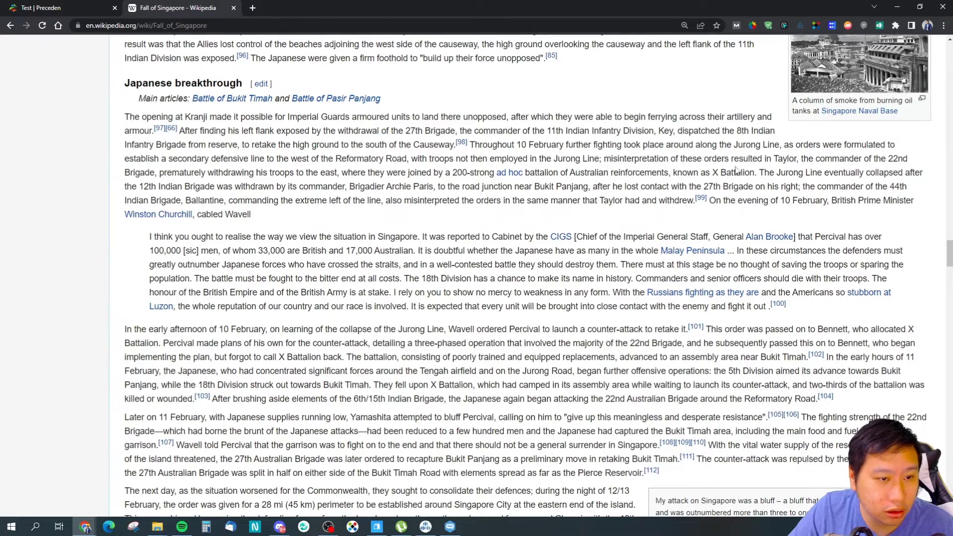
left_click(86, 10)
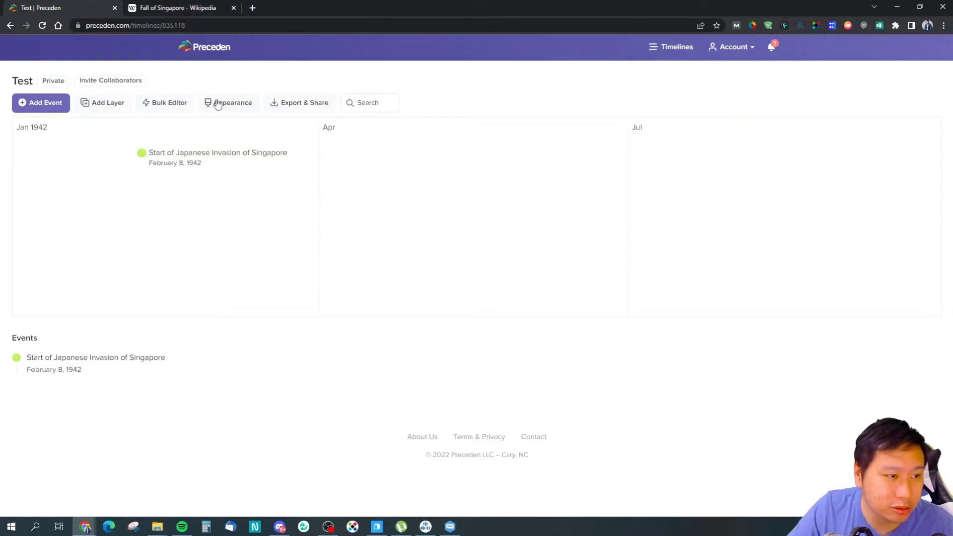
left_click(180, 9)
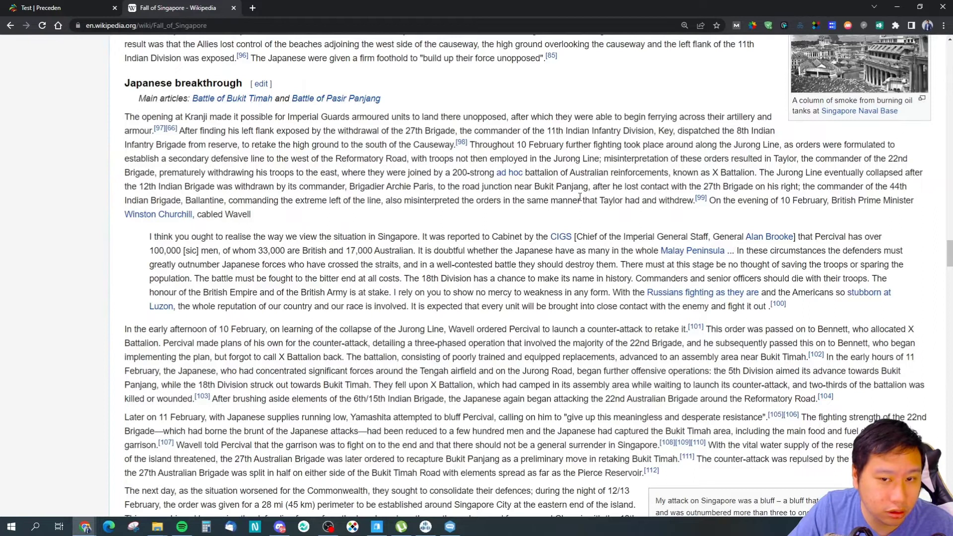
left_click(38, 7)
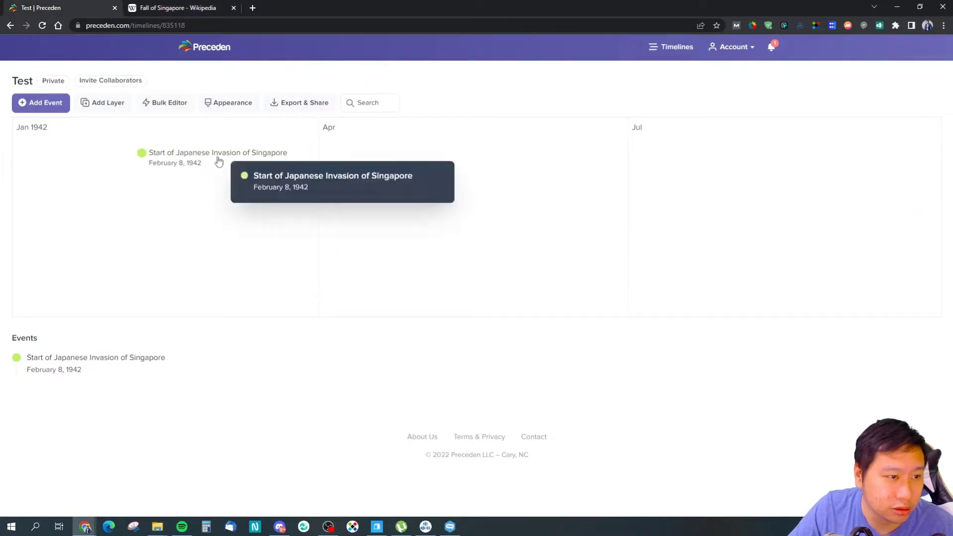
Start a new event named "Japanese Breakthrough Singapore Defences" and check its date in the Wikipedia article's Japanese breakthrough section.
left_click(45, 105)
type("Japanese")
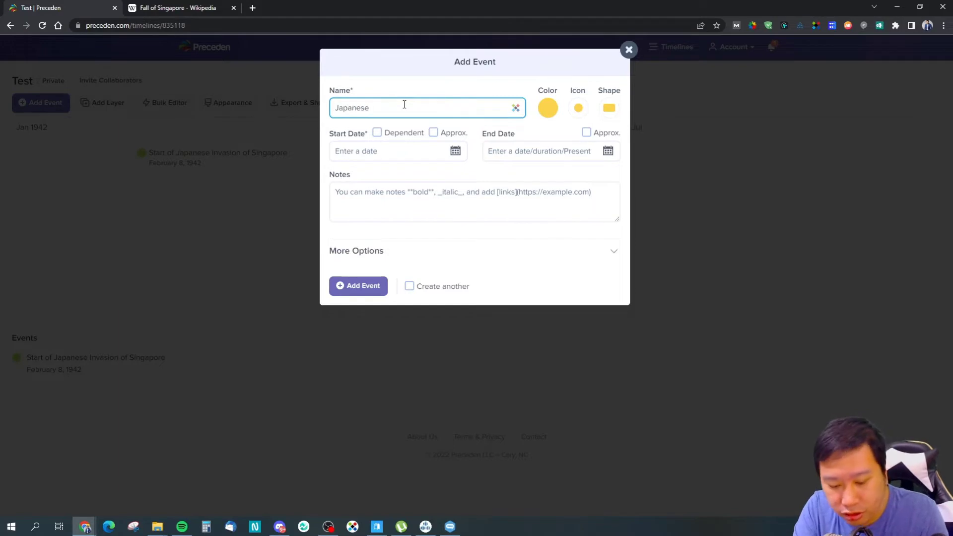
type(" Breakthrough")
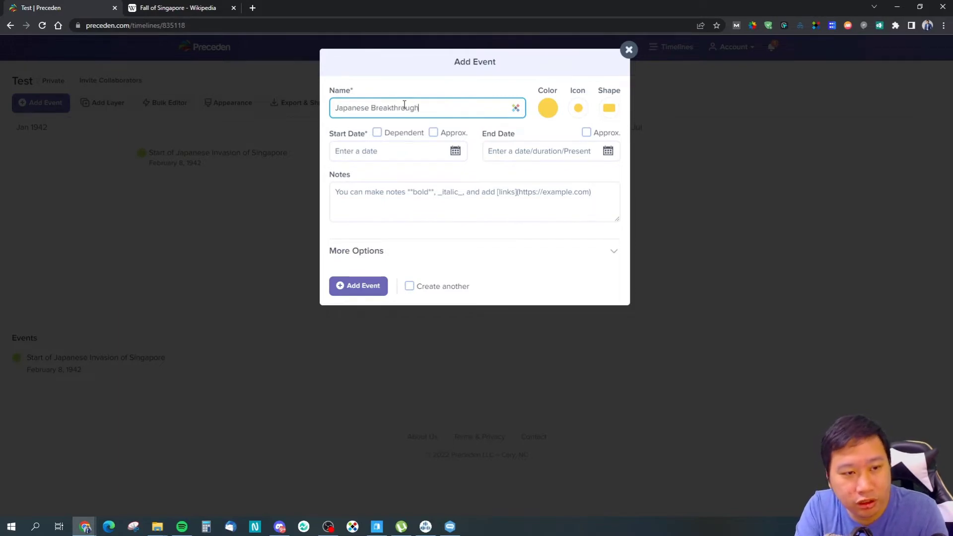
type(" Singapore Defe")
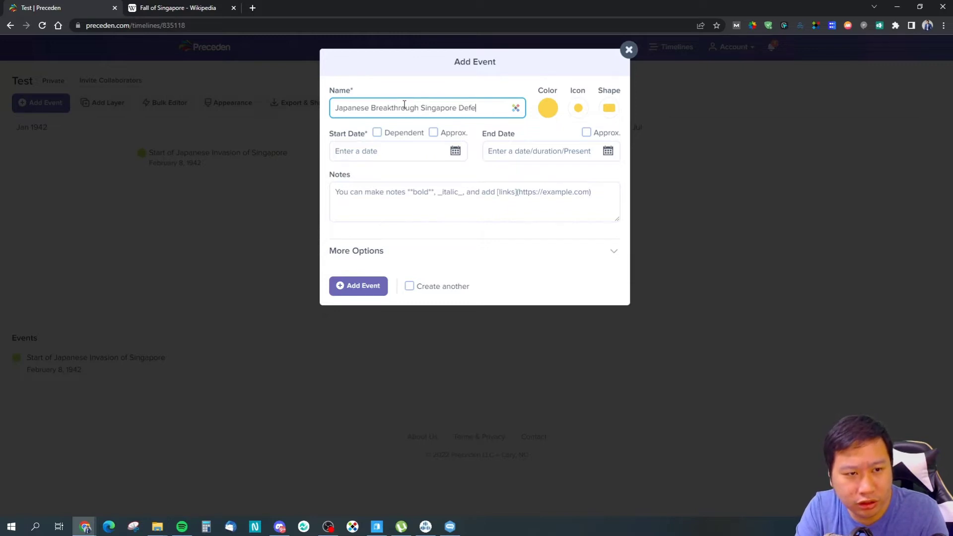
left_click(201, 6)
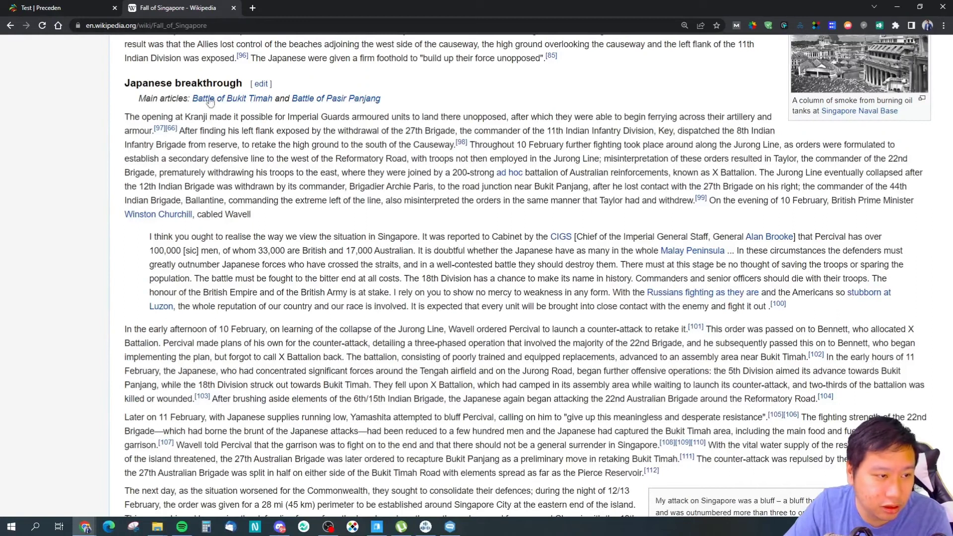
left_click(111, 5)
left_click(208, 3)
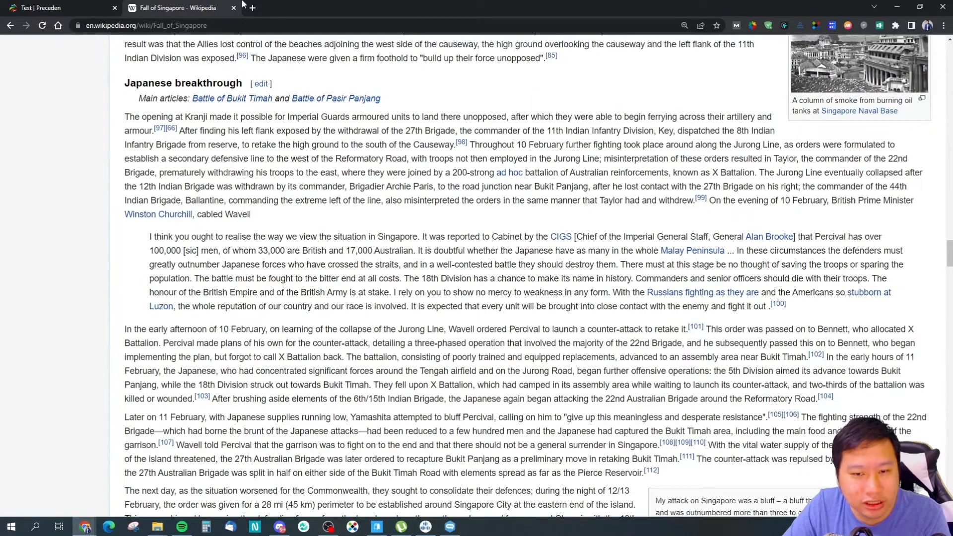
Set the start date of the new Japanese breakthrough event to February 10, 2022 in the Preceden timeline.
left_click(20, 8)
left_click(355, 156)
left_click(456, 151)
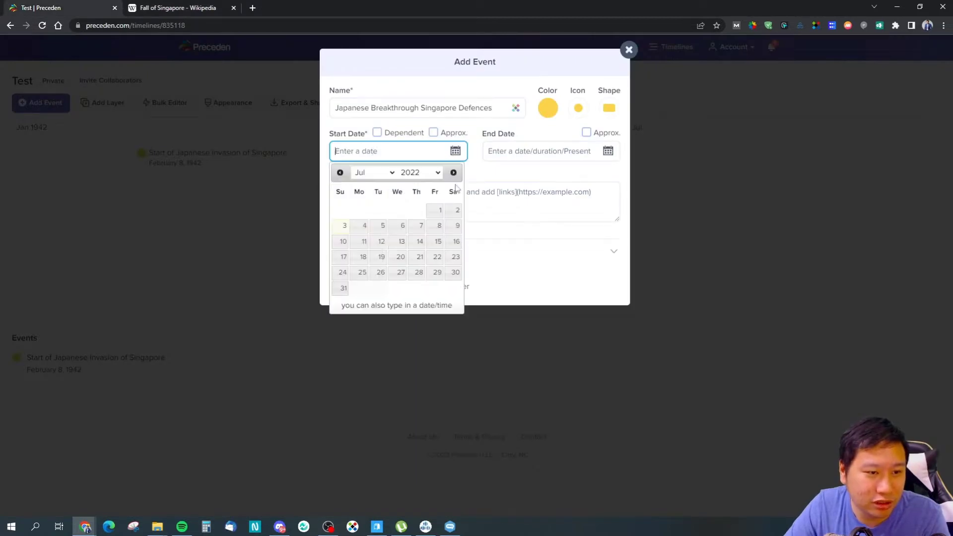
left_click(373, 172)
left_click(364, 195)
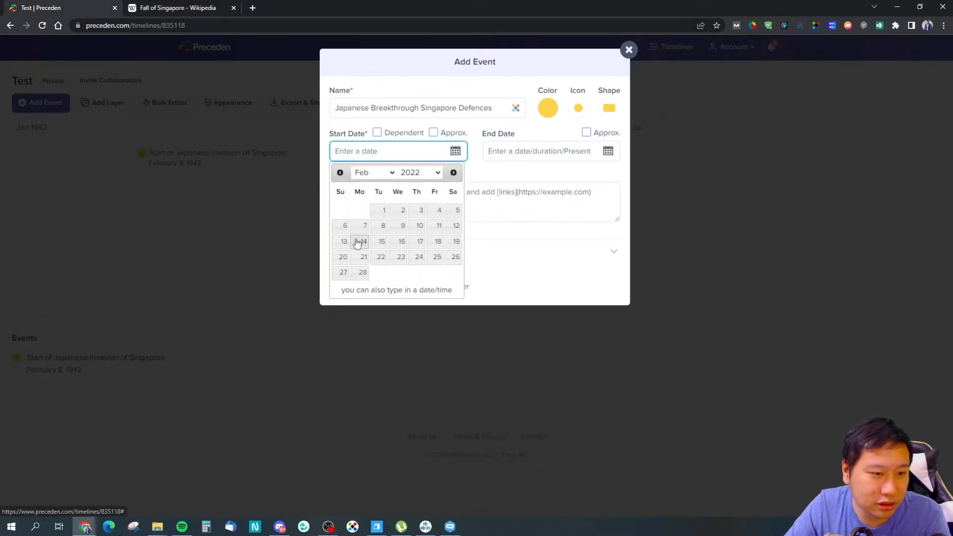
left_click(419, 227)
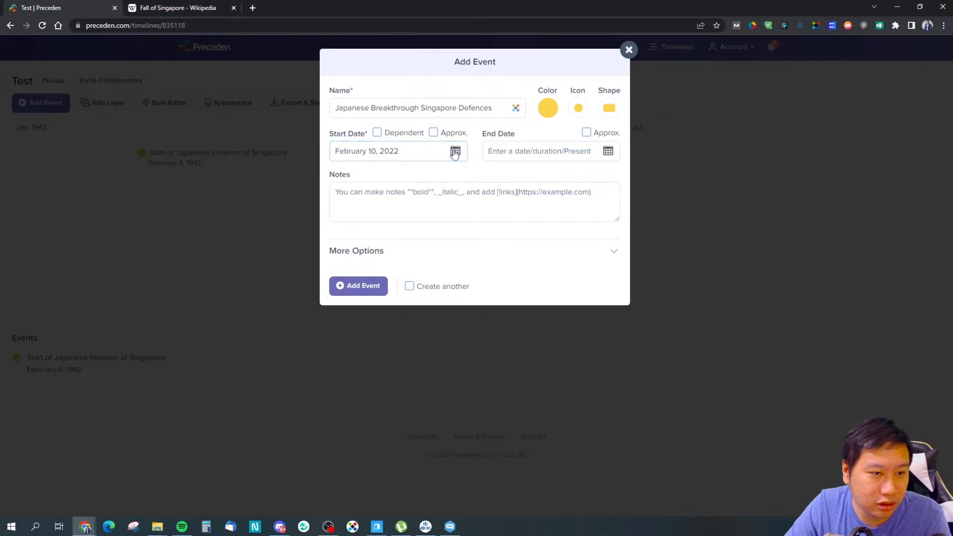
Try to change the start date's year to 1942 and add the Japanese breakthrough event to the timeline.
left_click(455, 151)
left_click(420, 173)
scroll(429, 254, "up", 14)
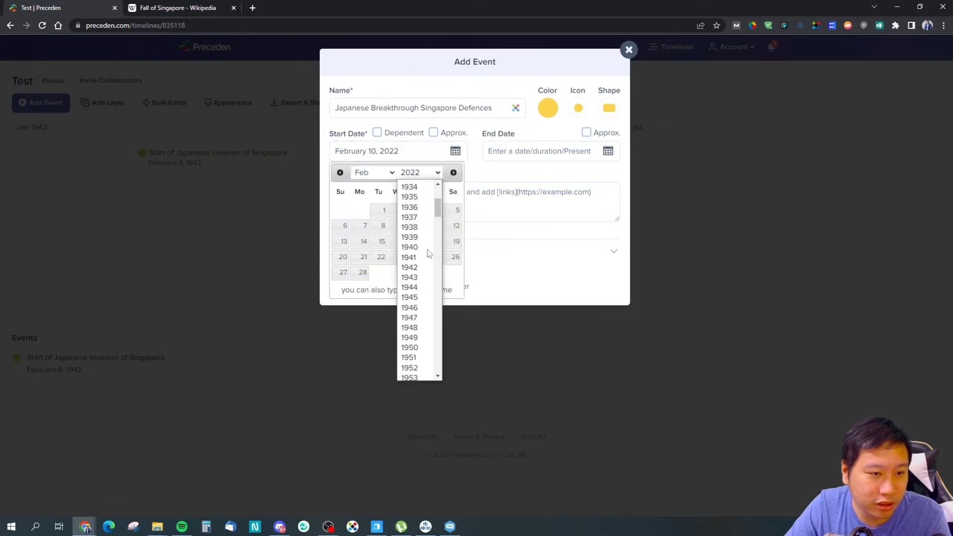
left_click(410, 267)
left_click(497, 167)
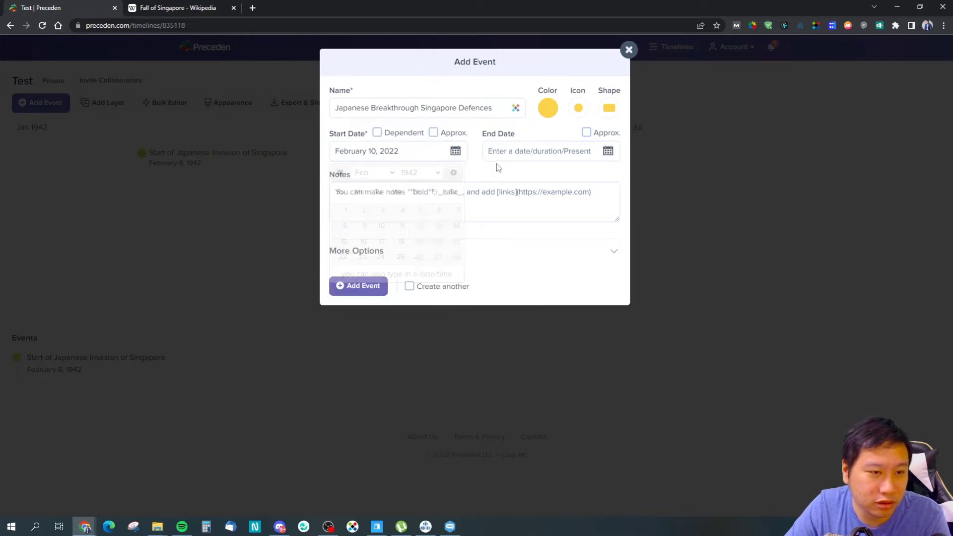
left_click(357, 293)
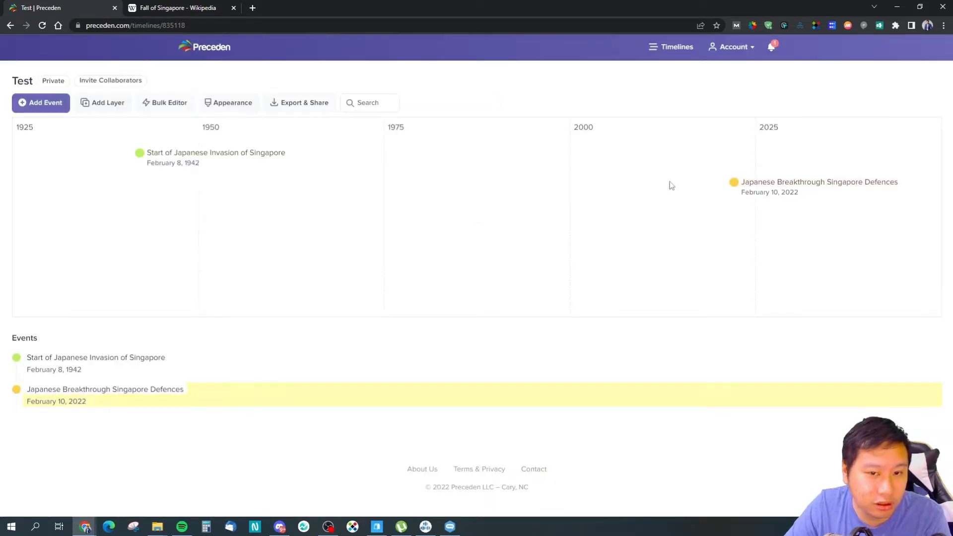
Change the "Japanese Breakthrough Singapore Defences" event's start date to February 10, 1942 and update the event.
left_click(800, 187)
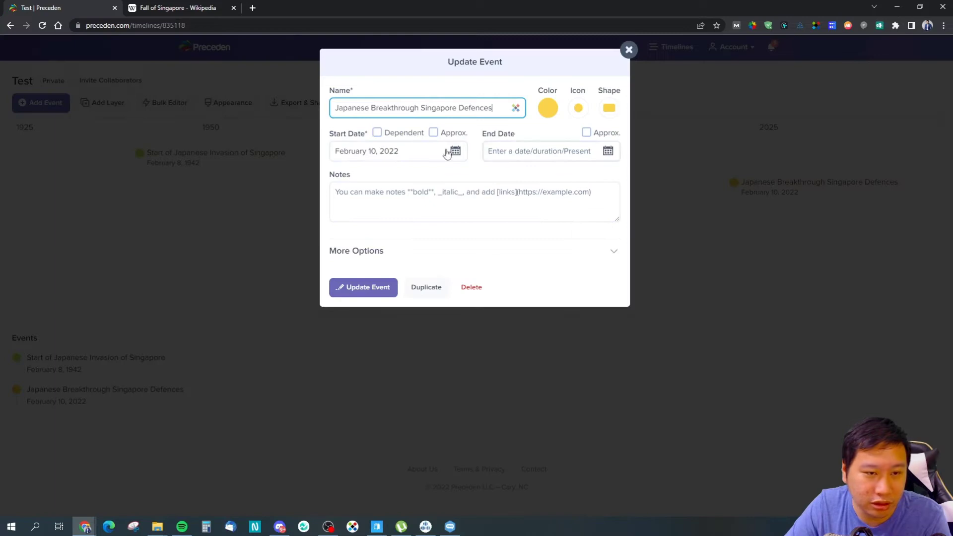
left_click(455, 151)
left_click(435, 172)
scroll(412, 209, "up", 12)
scroll(410, 208, "up", 3)
left_click(410, 268)
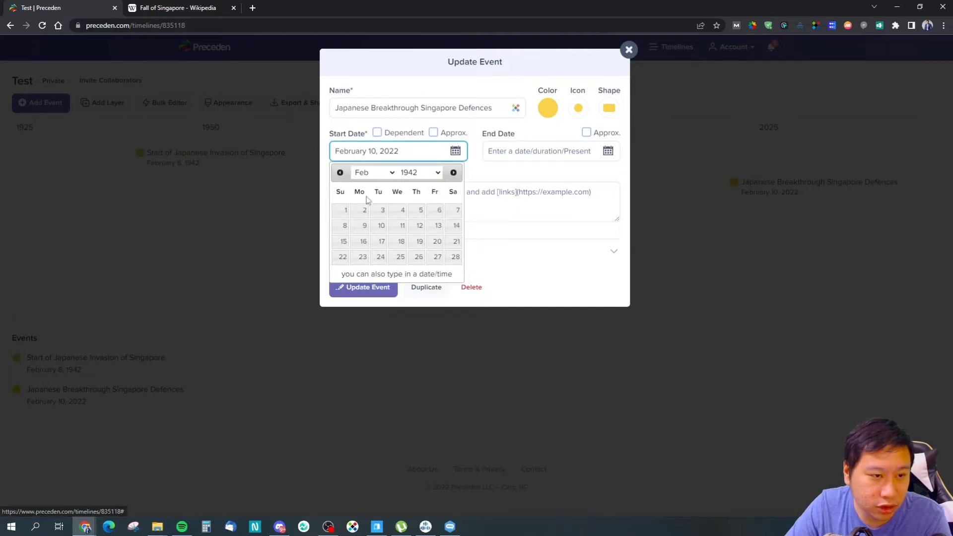
left_click(380, 226)
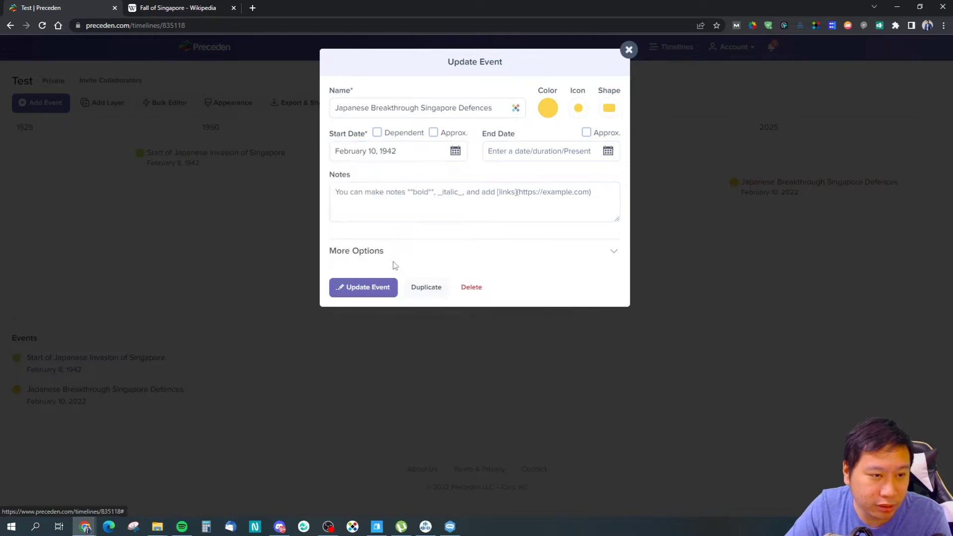
left_click(368, 286)
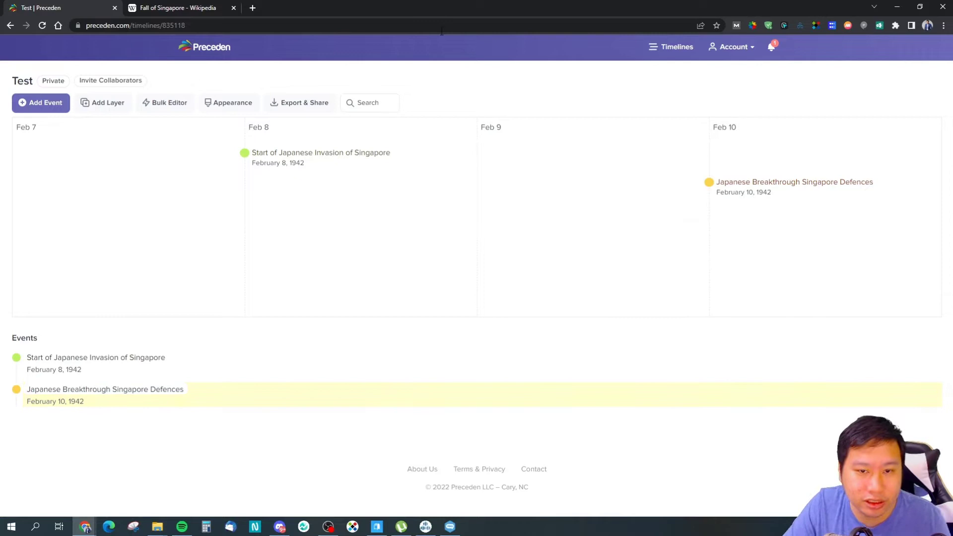
Look up the next dated event in the Wikipedia article and start a new timeline event named "Alexandra Hospital Massacre".
key("ctrl+Tab")
scroll(453, 296, "down", 3)
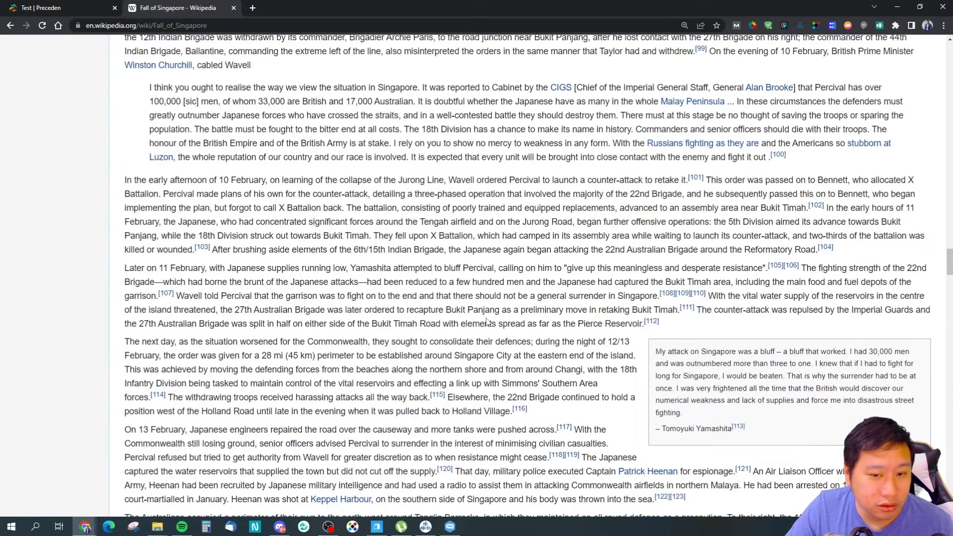
scroll(487, 322, "down", 9)
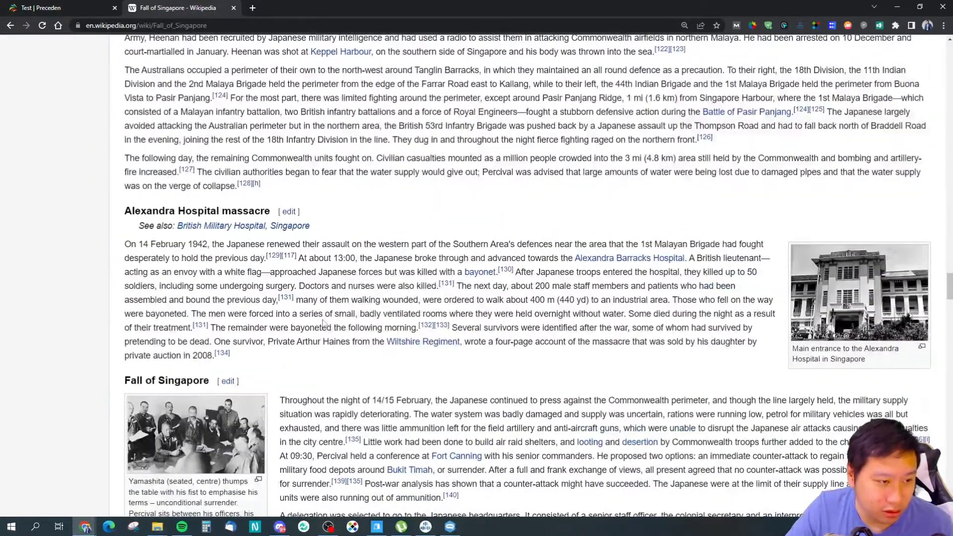
scroll(387, 354, "down", 2)
scroll(262, 236, "up", 1)
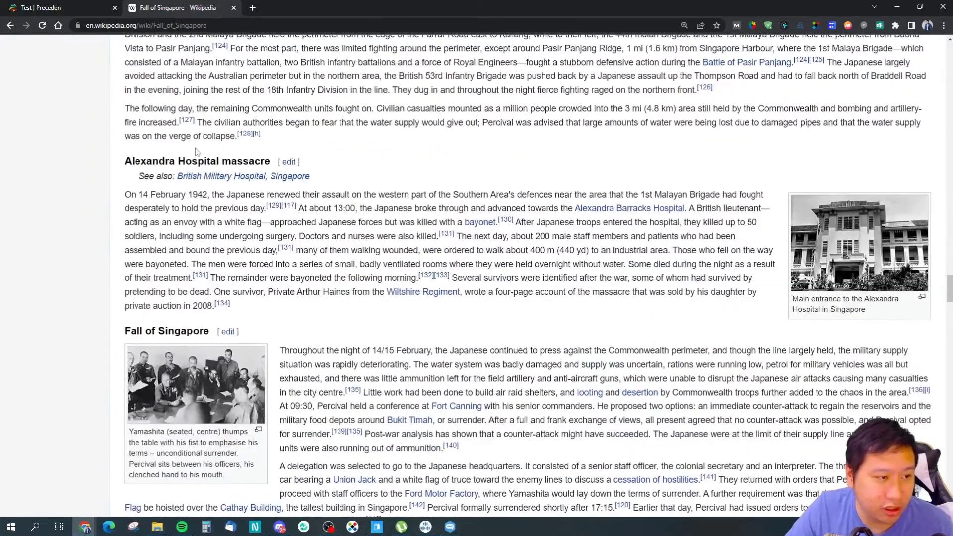
left_click(90, 7)
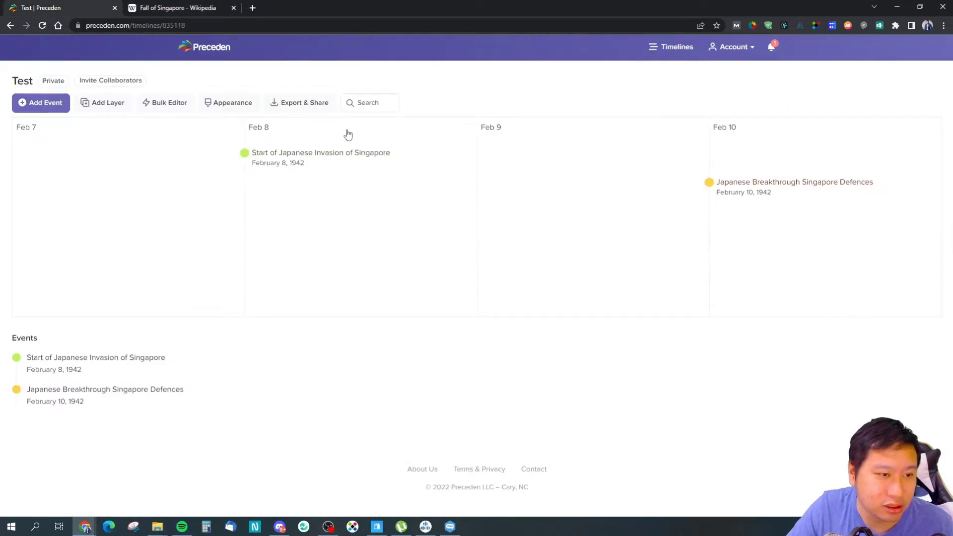
left_click(45, 103)
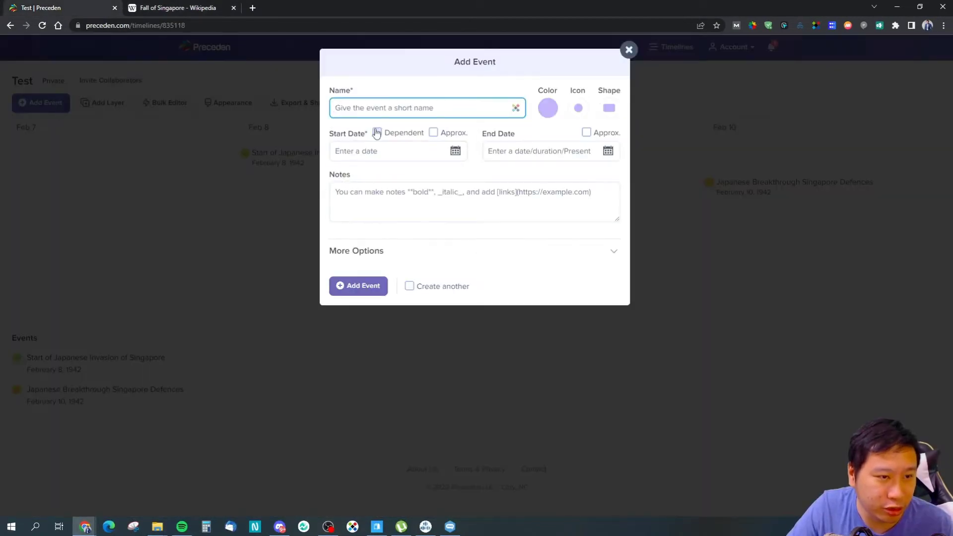
type("Alexandr")
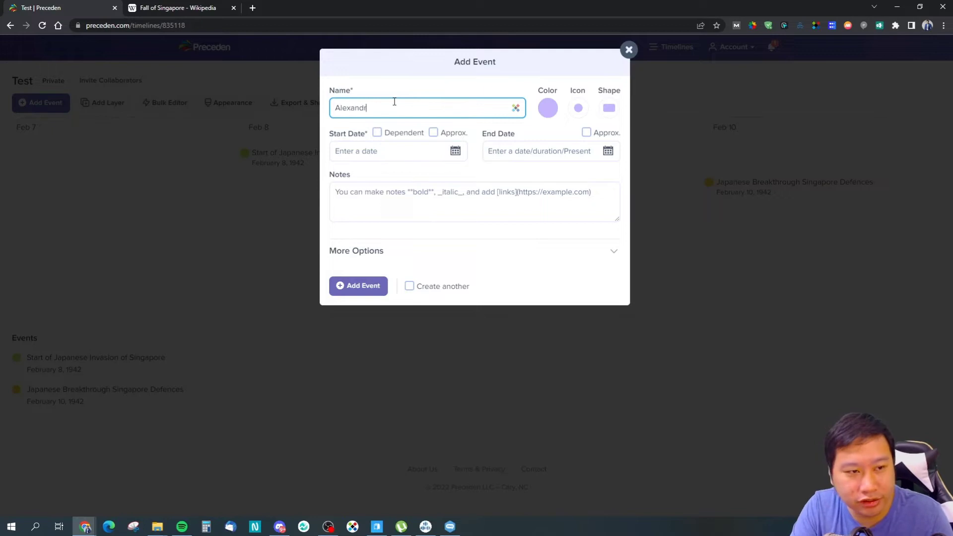
type("a M")
key("BackSpace")
type("H")
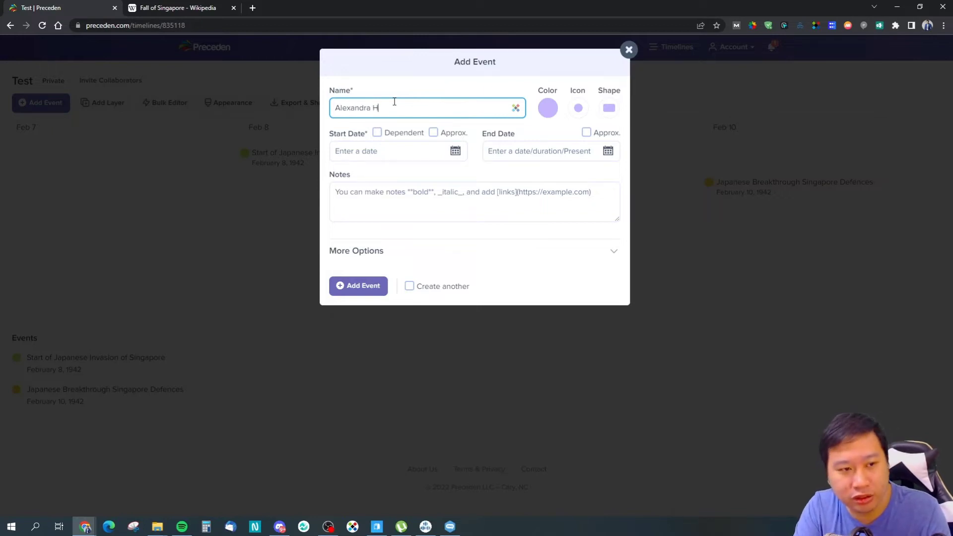
type("ospital Massacre")
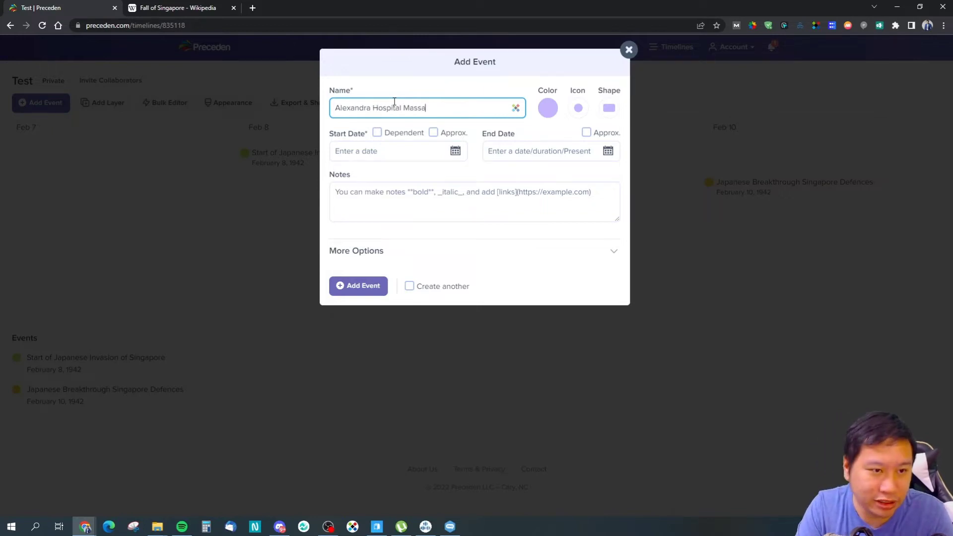
Set the Alexandra Hospital Massacre event's start date to February 14, 1942 and add the event to the timeline.
key("Tab")
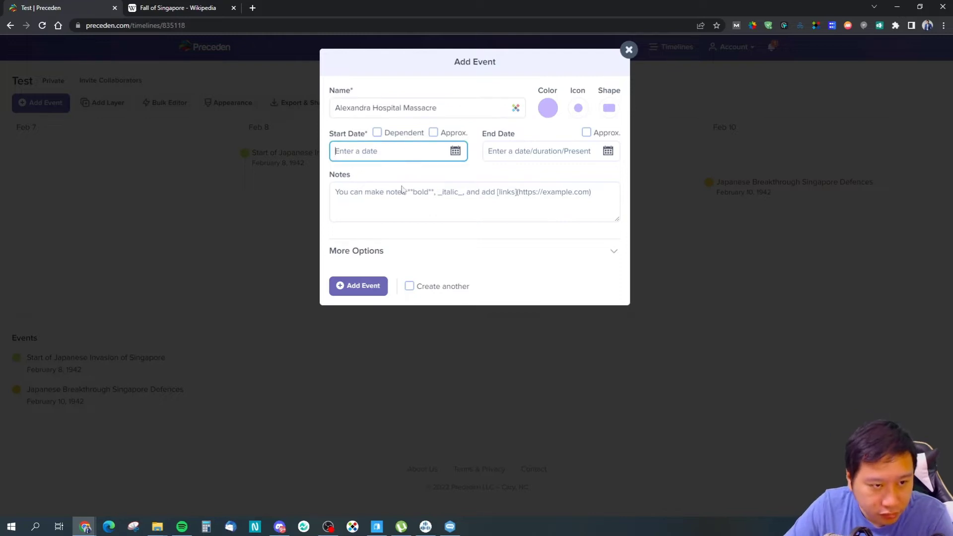
left_click(455, 151)
left_click(378, 177)
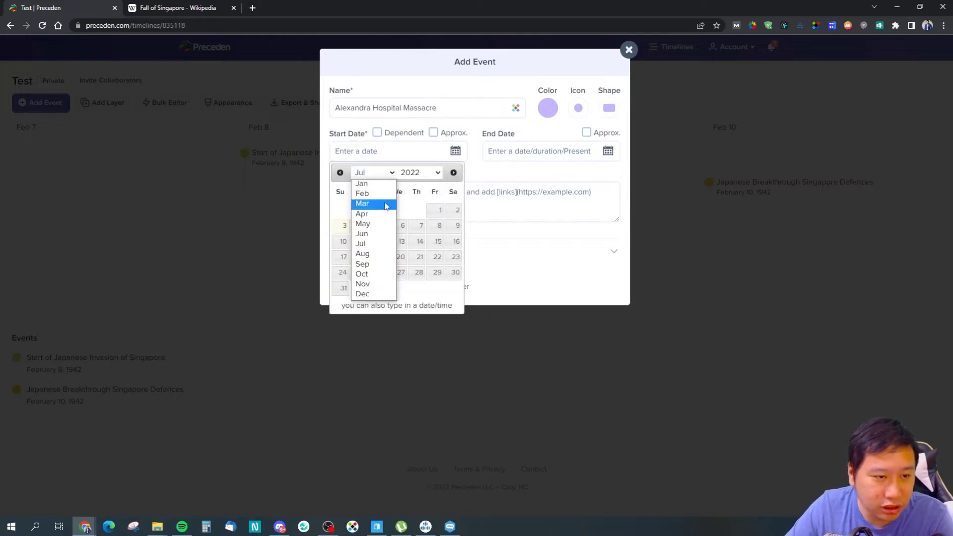
left_click(384, 203)
left_click(360, 241)
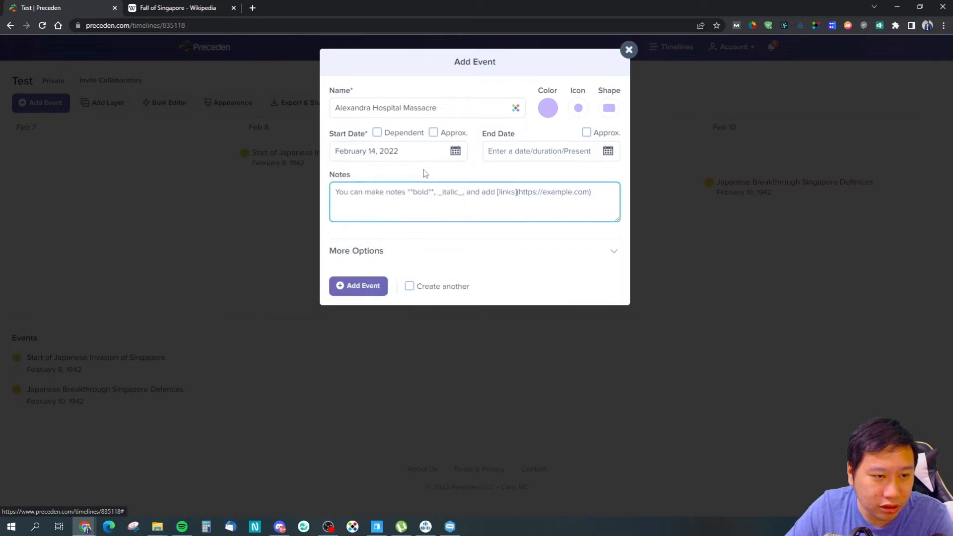
left_click(455, 150)
left_click(420, 172)
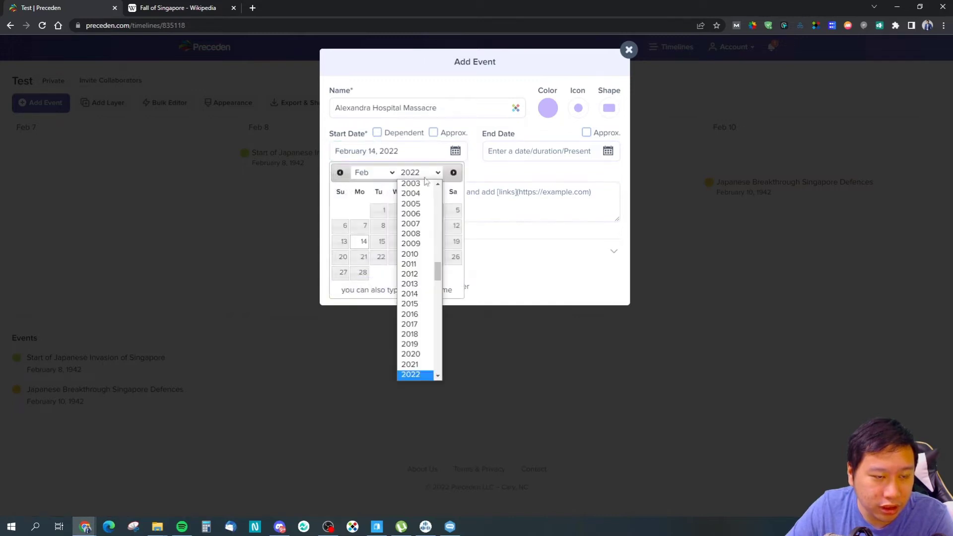
left_click_drag(437, 268, 435, 220)
scroll(417, 214, "up", 2)
left_click(417, 234)
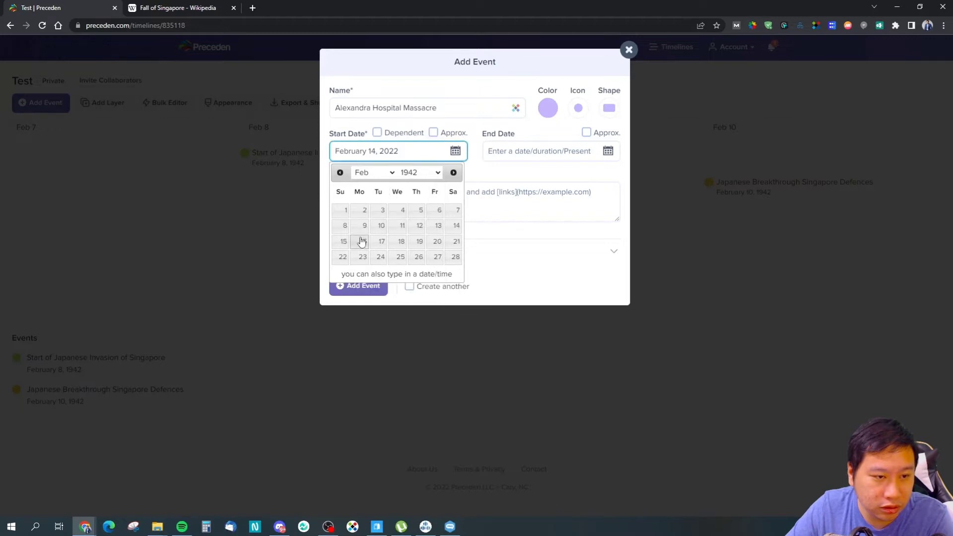
left_click(450, 226)
left_click(350, 285)
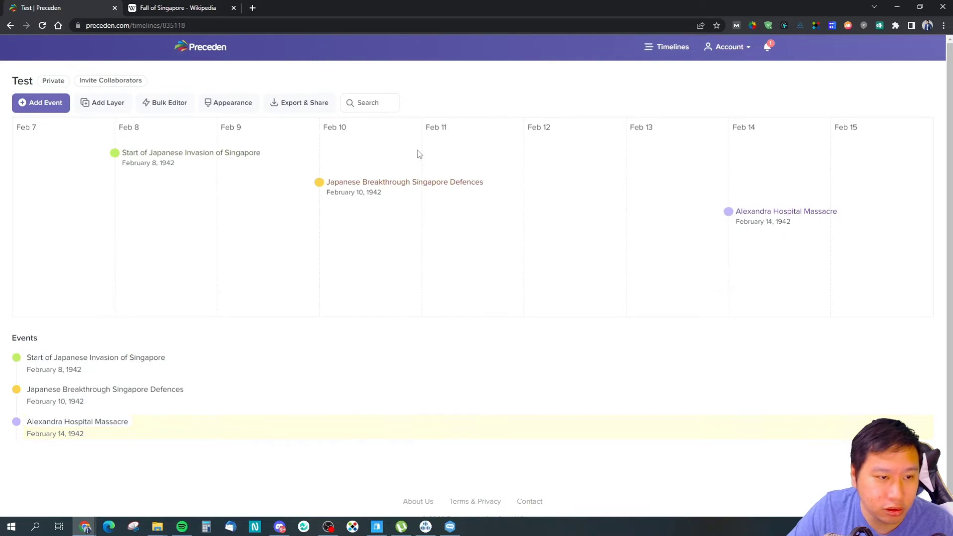
Read the Fall of Singapore section of the Wikipedia article to find the next dated event for the timeline.
left_click(157, 8)
scroll(496, 273, "down", 9)
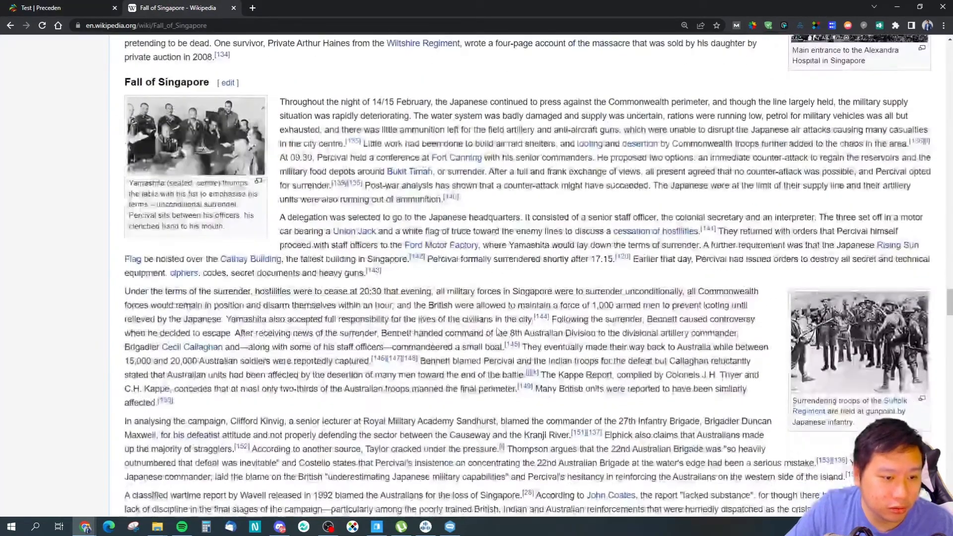
scroll(376, 282, "down", 4)
scroll(376, 282, "up", 1)
scroll(376, 282, "up", 6)
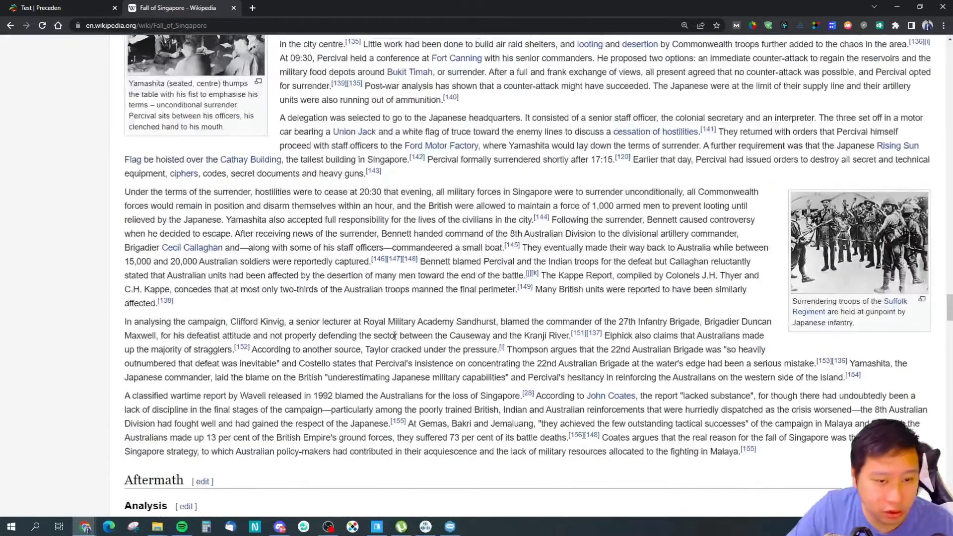
scroll(308, 220, "up", 3)
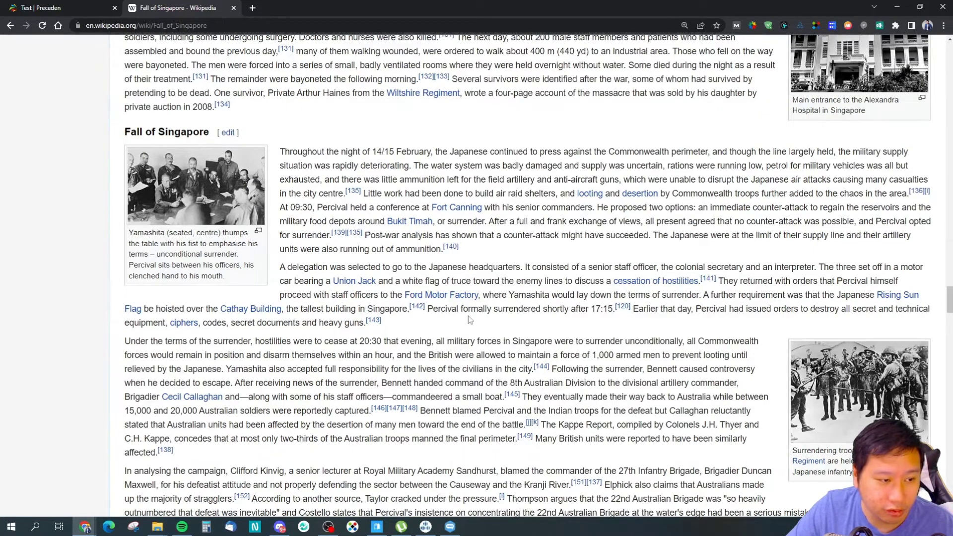
scroll(603, 331, "down", 2)
scroll(613, 328, "down", 2)
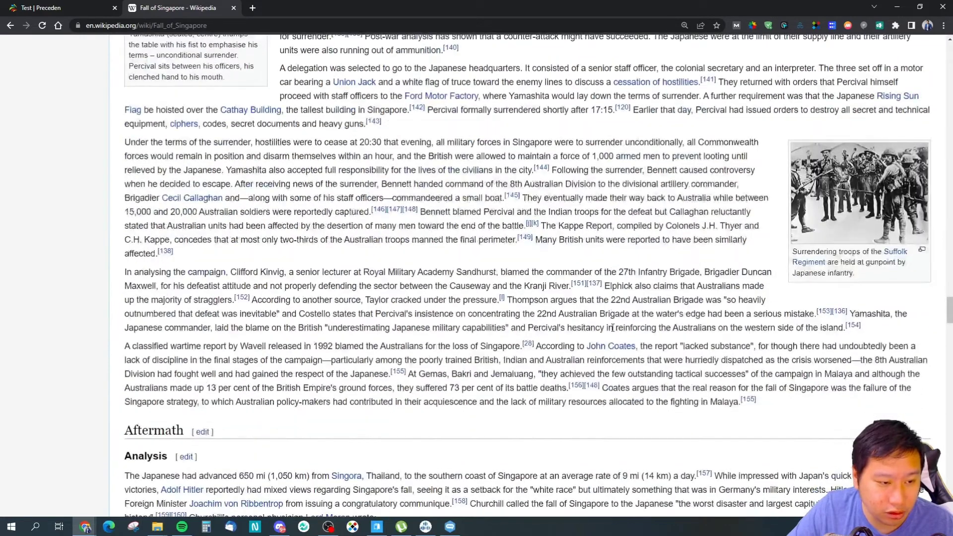
scroll(656, 342, "up", 2)
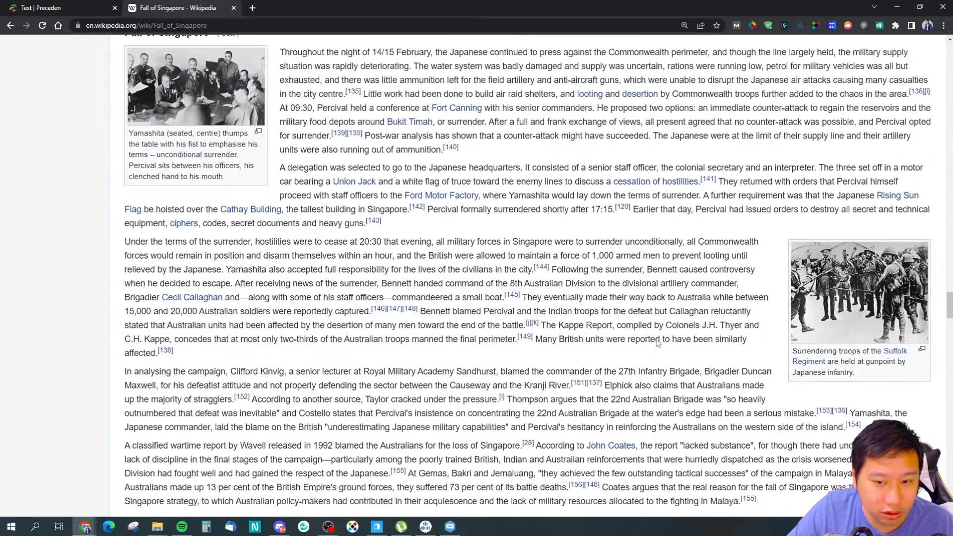
scroll(653, 339, "up", 2)
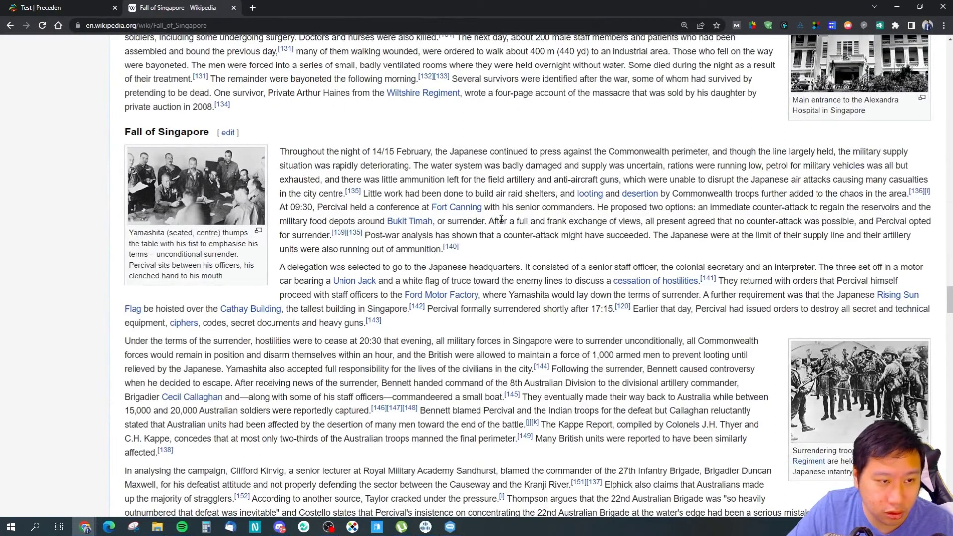
Start another event in the Preceden timeline and set its start date to February 15, 1942.
left_click(82, 7)
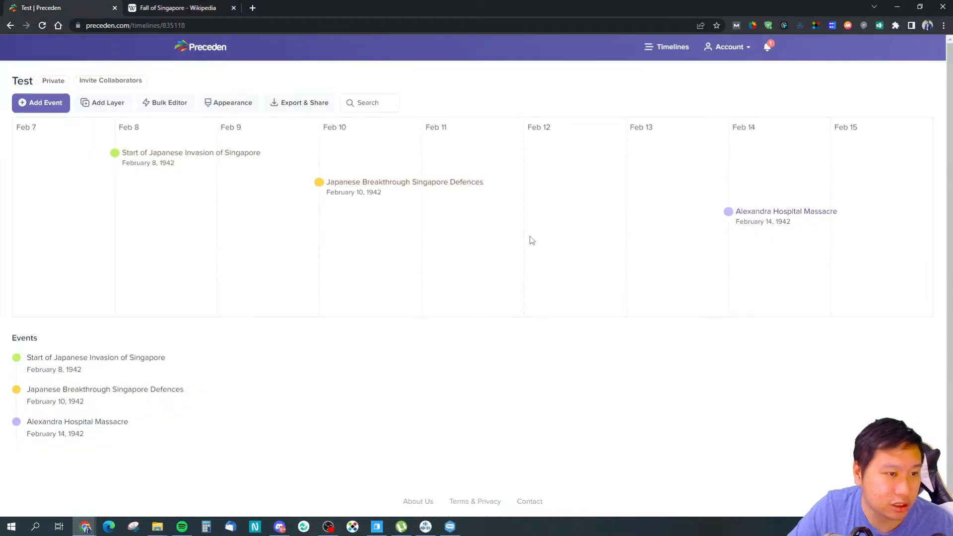
left_click(49, 108)
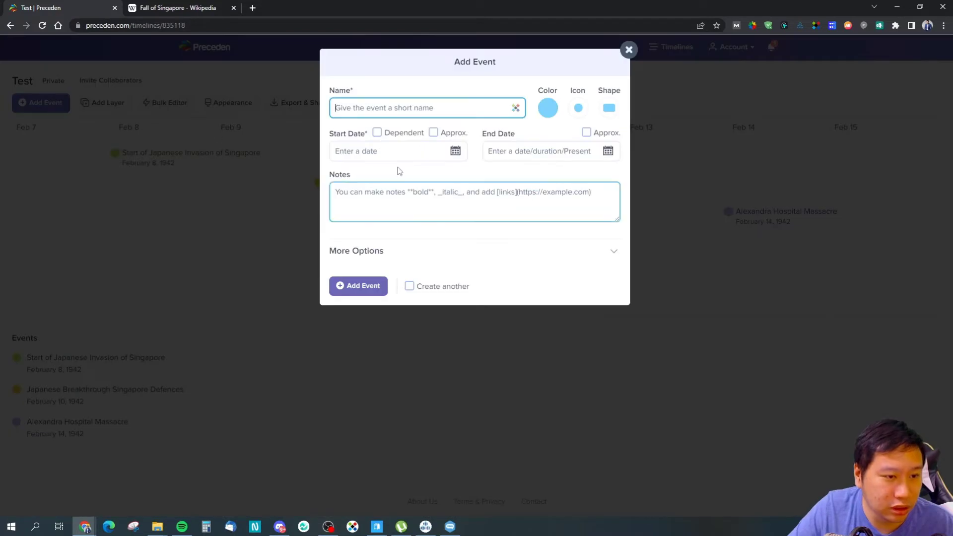
left_click(396, 154)
left_click(455, 151)
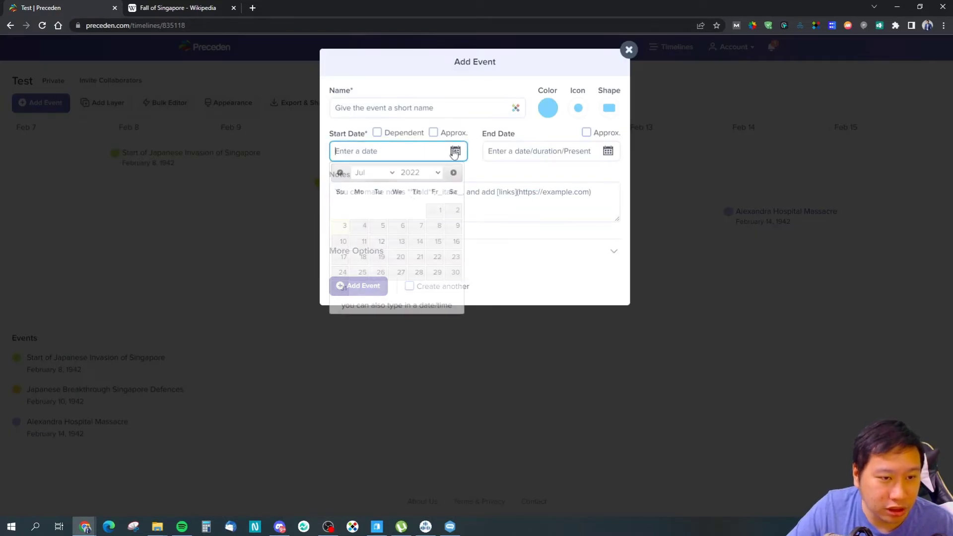
left_click(367, 174)
left_click(362, 194)
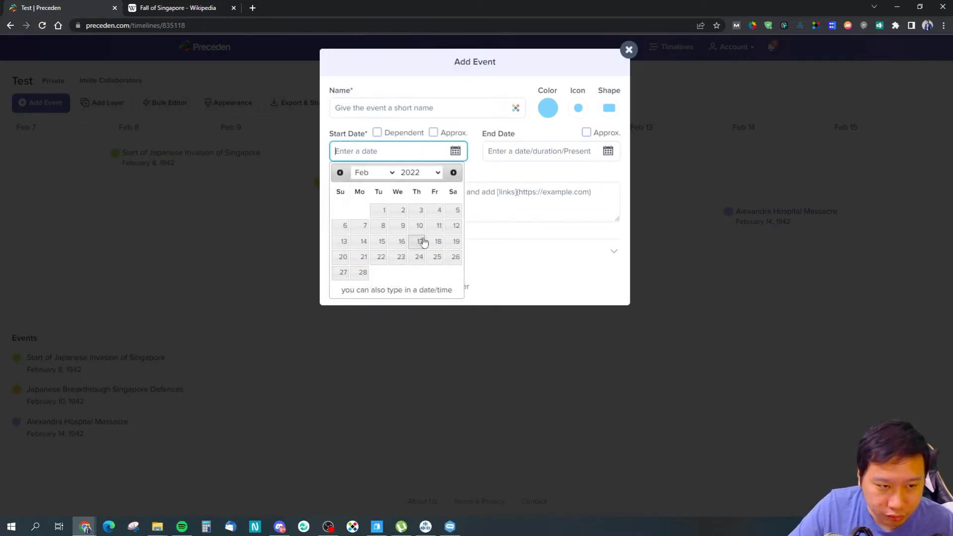
left_click(381, 241)
left_click(455, 151)
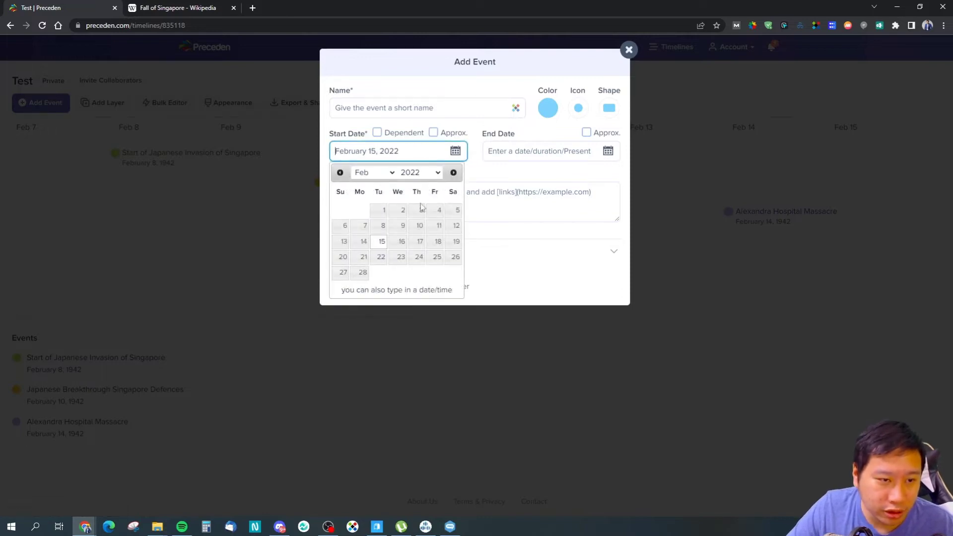
left_click(415, 174)
scroll(424, 241, "up", 15)
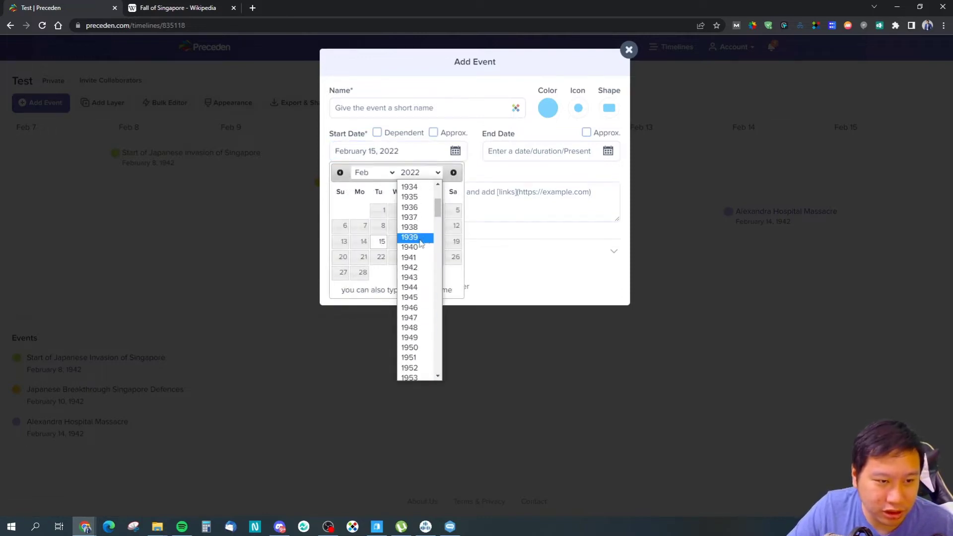
left_click(418, 268)
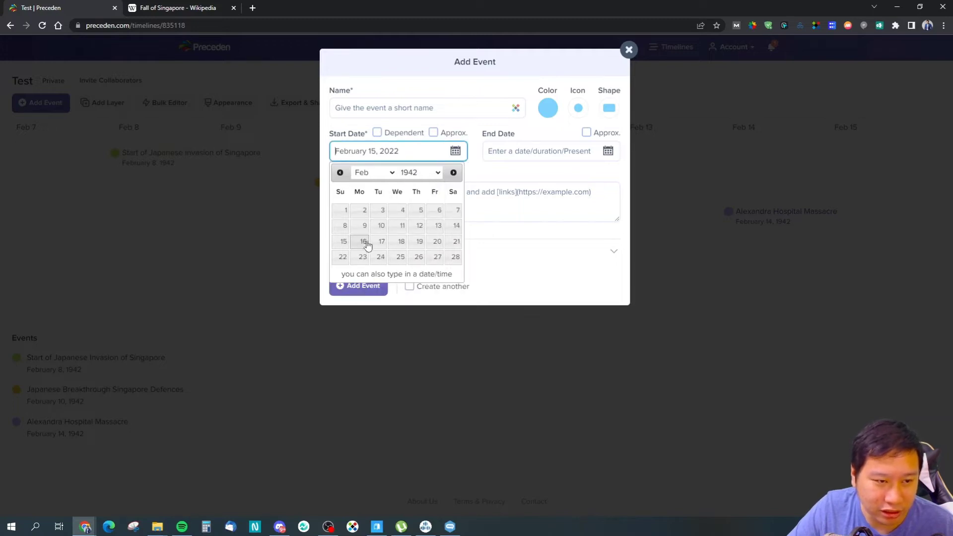
left_click(343, 241)
Name the new event "Surrender of Singapore" and add it to the timeline.
left_click(416, 108)
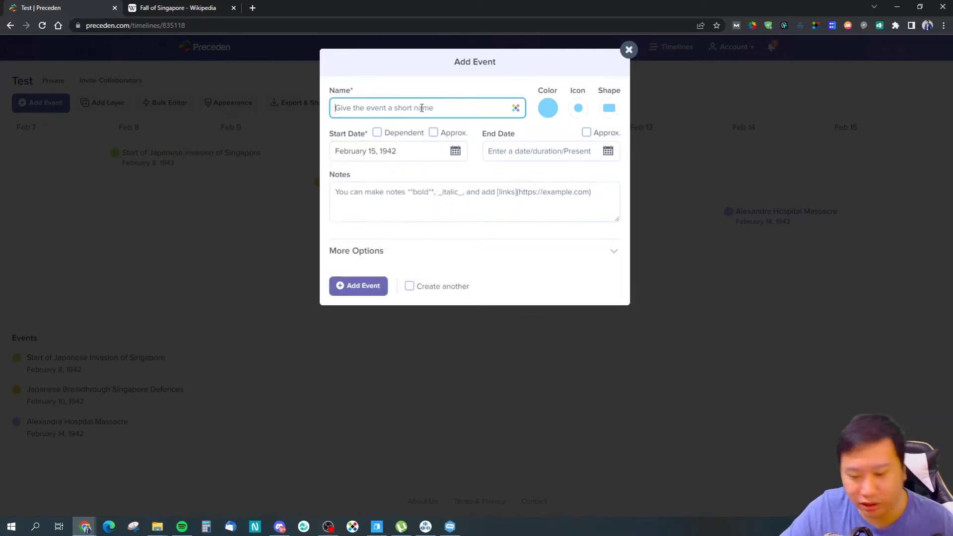
type("T")
key("BackSpace")
type("T")
key("BackSpace")
type("T")
key("BackSpace")
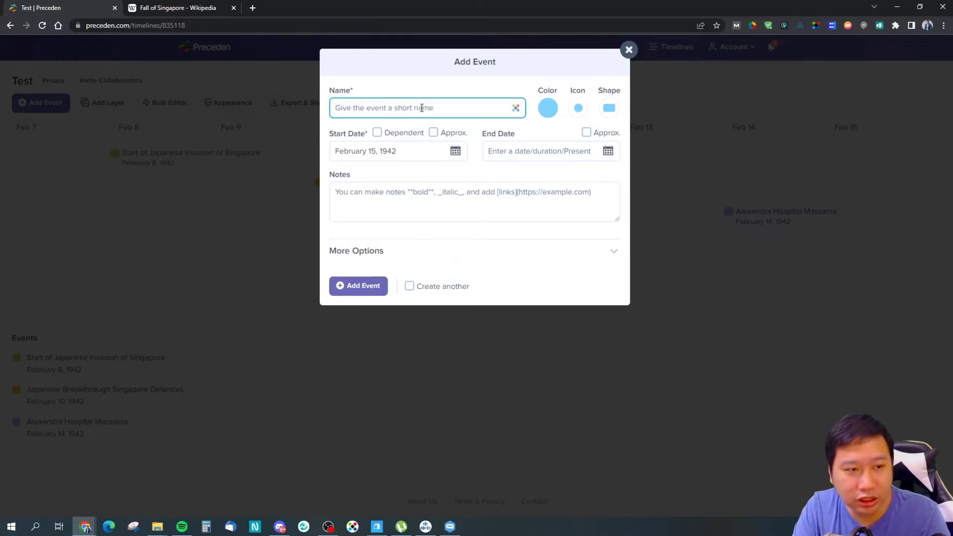
type("Surrender of Singapore")
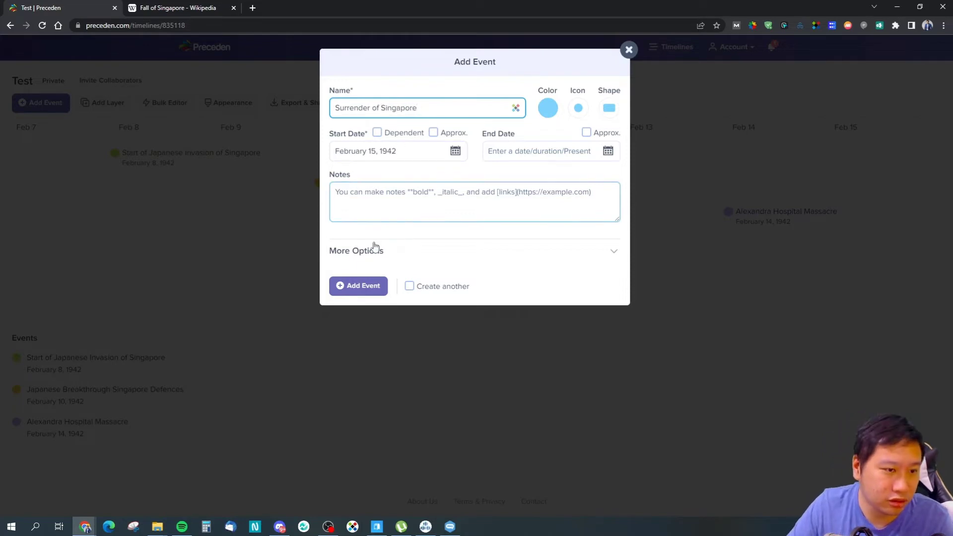
left_click(361, 285)
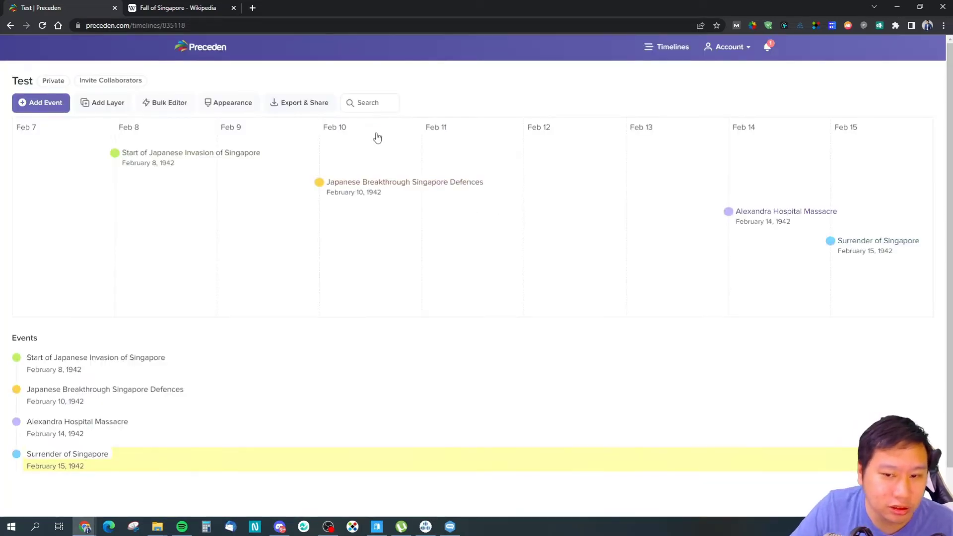
Look through the Aftermath and Commemoration sections of the Wikipedia article for further dated events.
left_click(164, 7)
scroll(449, 295, "down", 3)
scroll(449, 294, "down", 10)
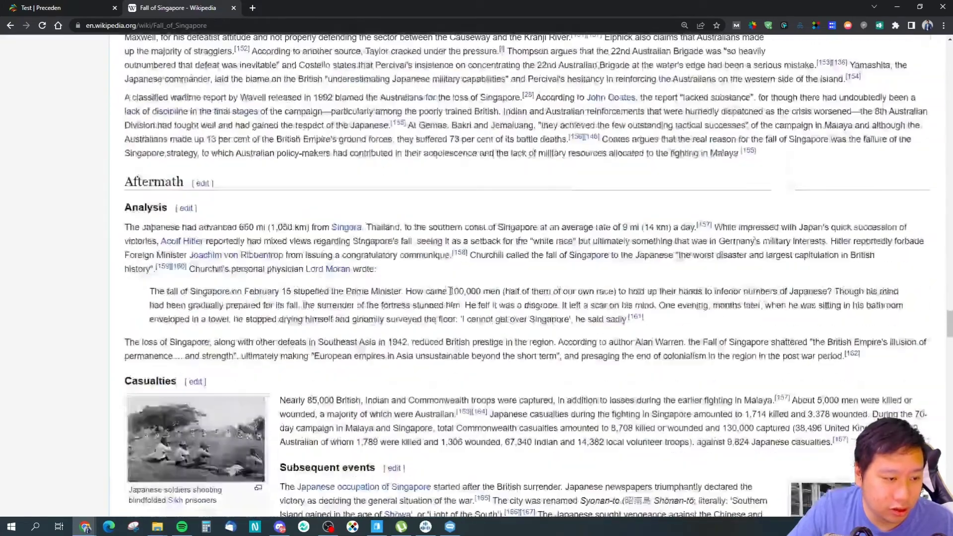
scroll(378, 271, "down", 5)
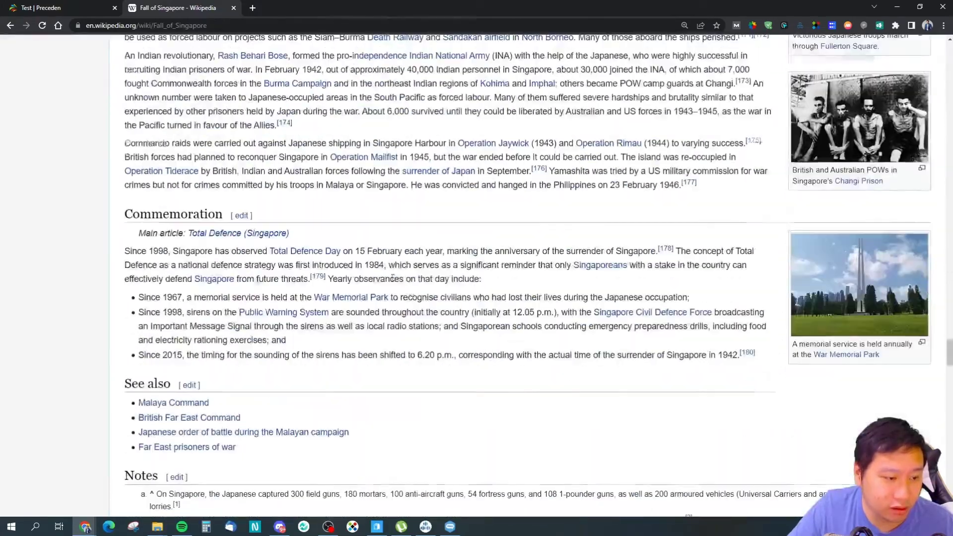
scroll(348, 283, "up", 6)
scroll(324, 294, "up", 3)
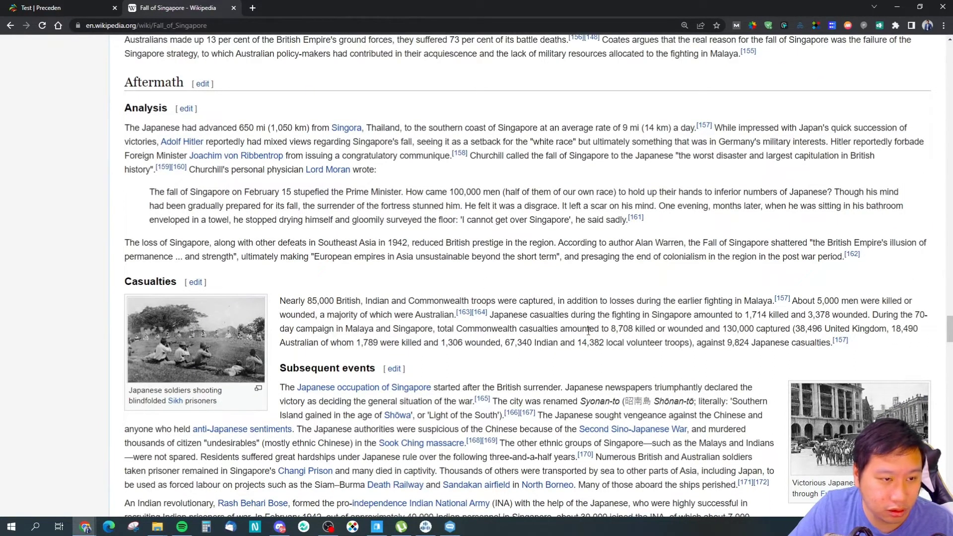
left_click_drag(249, 190, 325, 190)
left_click_drag(499, 243, 503, 244)
scroll(582, 314, "down", 2)
scroll(581, 314, "down", 5)
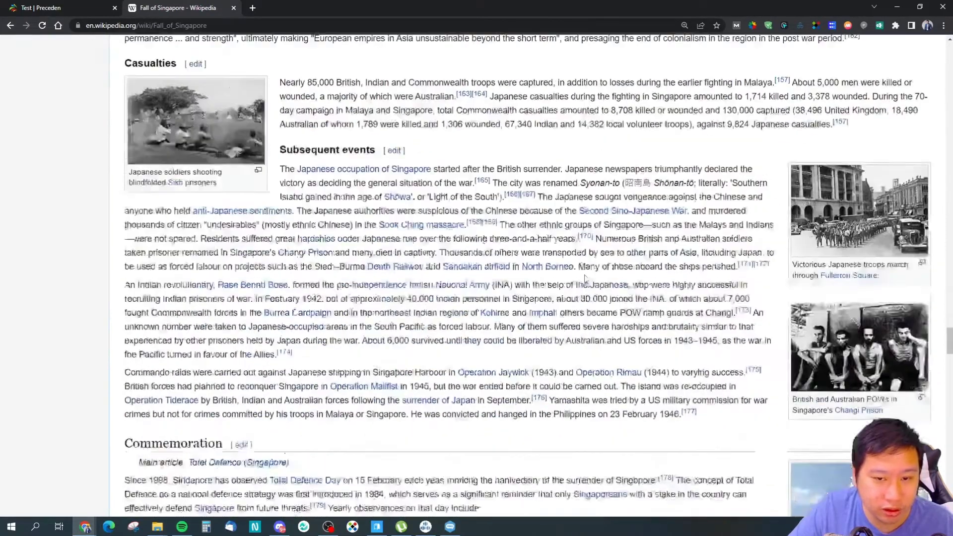
Examine the Subsequent events section for post-surrender events and open the linked Sook Ching massacre article.
scroll(528, 268, "up", 2)
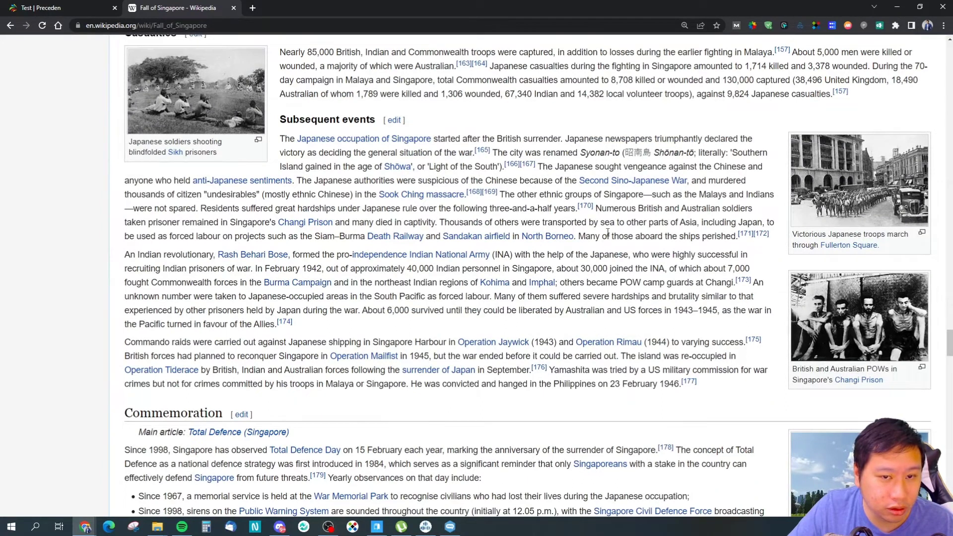
scroll(607, 232, "up", 2)
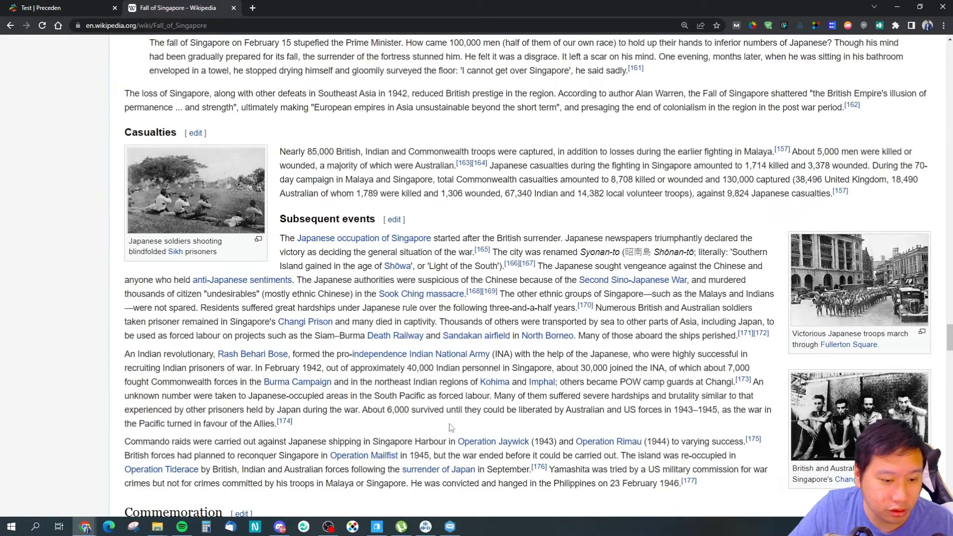
scroll(347, 348, "down", 1)
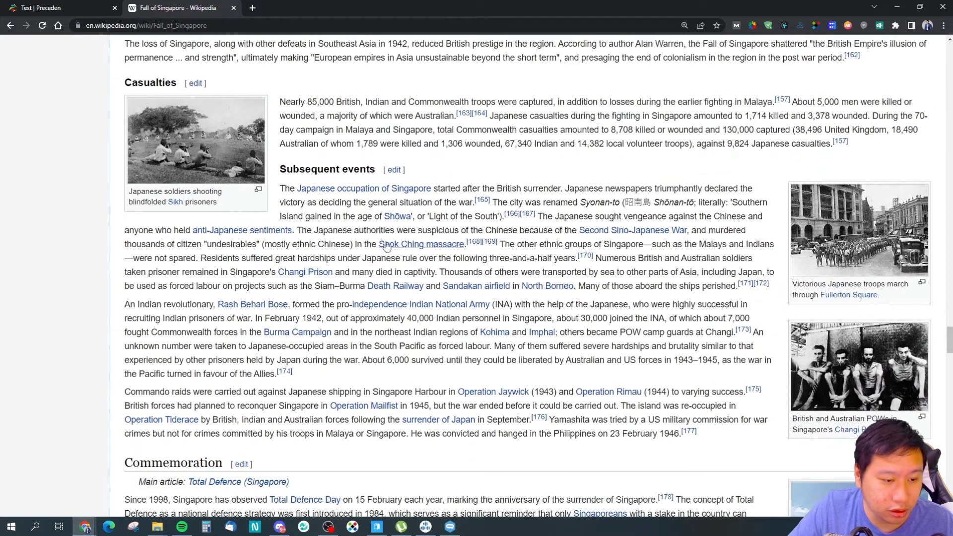
scroll(377, 297, "down", 3)
scroll(377, 328, "down", 2)
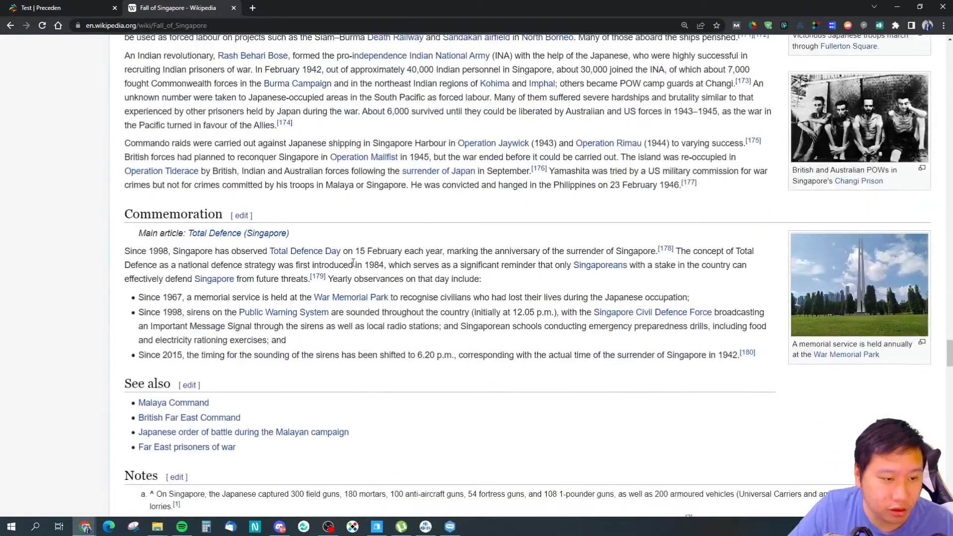
scroll(449, 353, "down", 1)
scroll(435, 345, "up", 5)
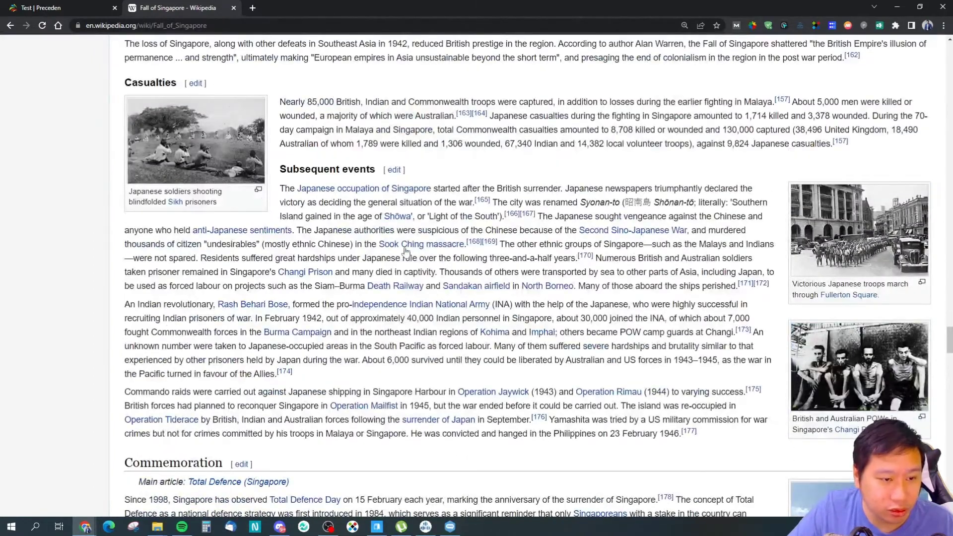
left_click(407, 247)
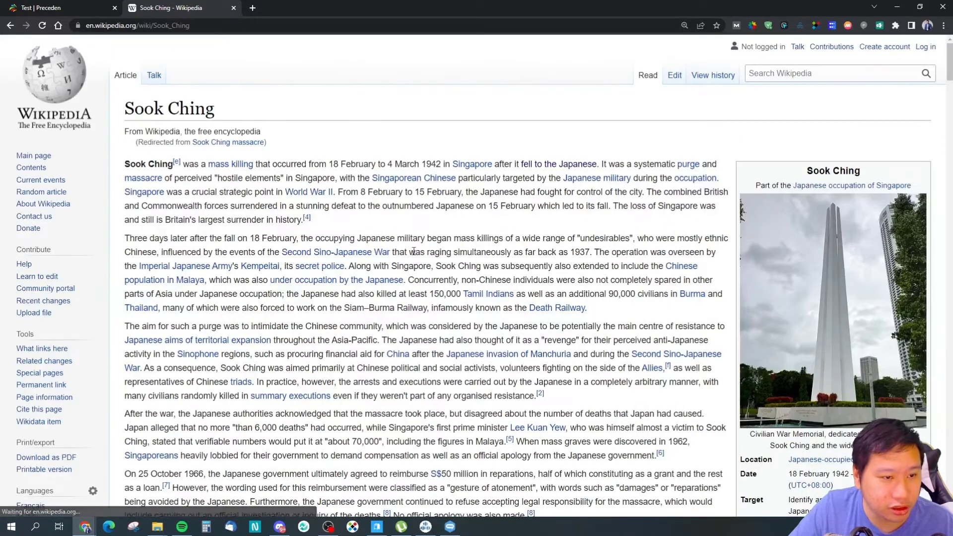
Switch to the Preceden timeline and start a new event named "Sook Ching Massacre".
left_click(109, 4)
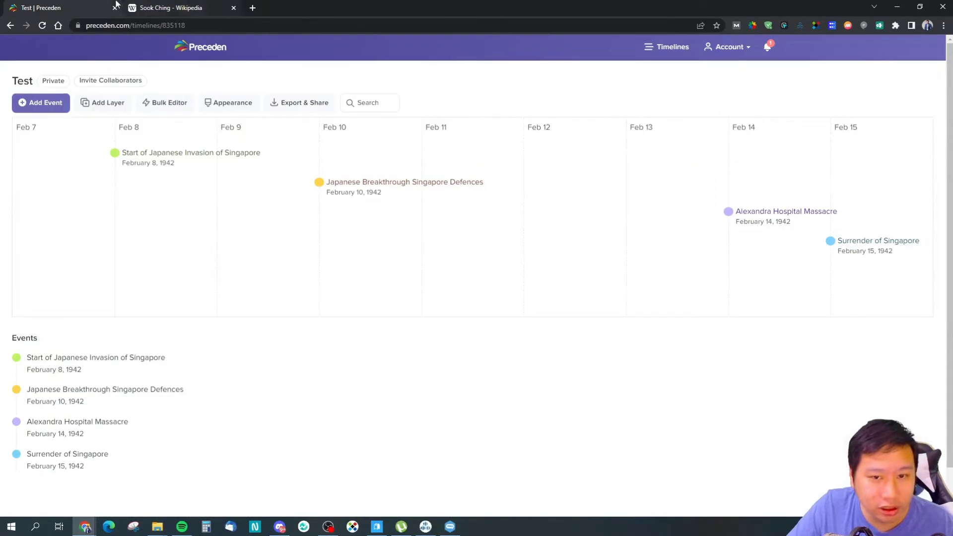
left_click(54, 103)
type("So")
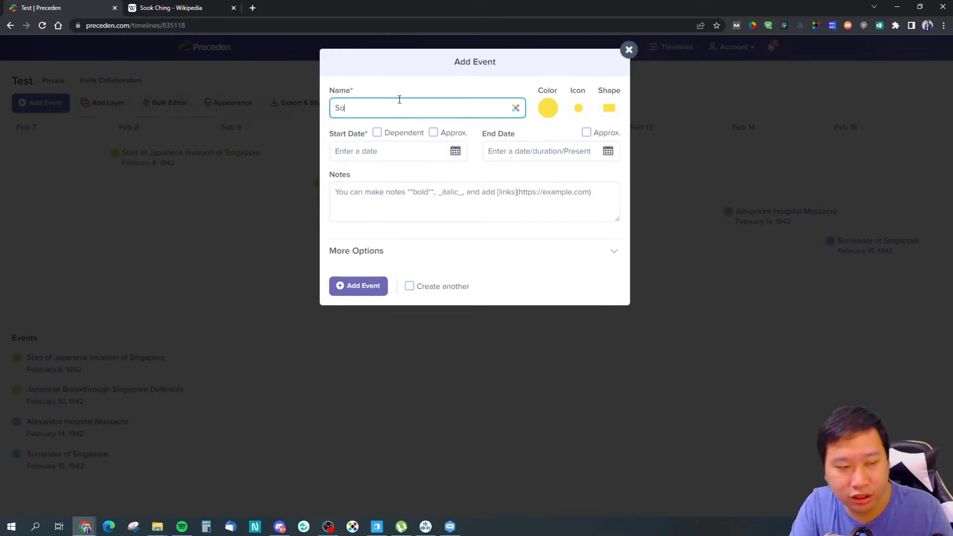
type("ok Ching Massacre")
key("Tab")
Check the massacre's dates in the Wikipedia article and set the event's start date to February 18, 1942.
key("ctrl+Tab")
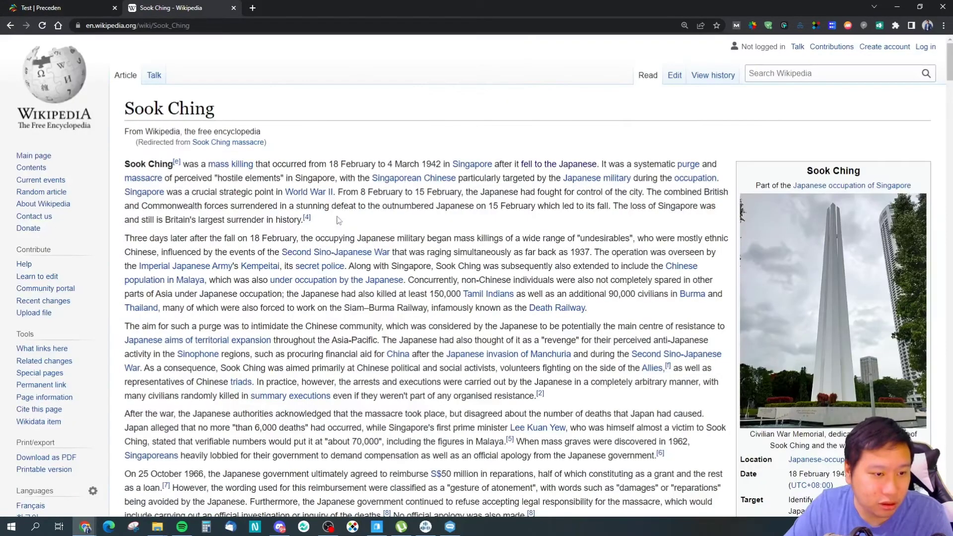
left_click(113, 5)
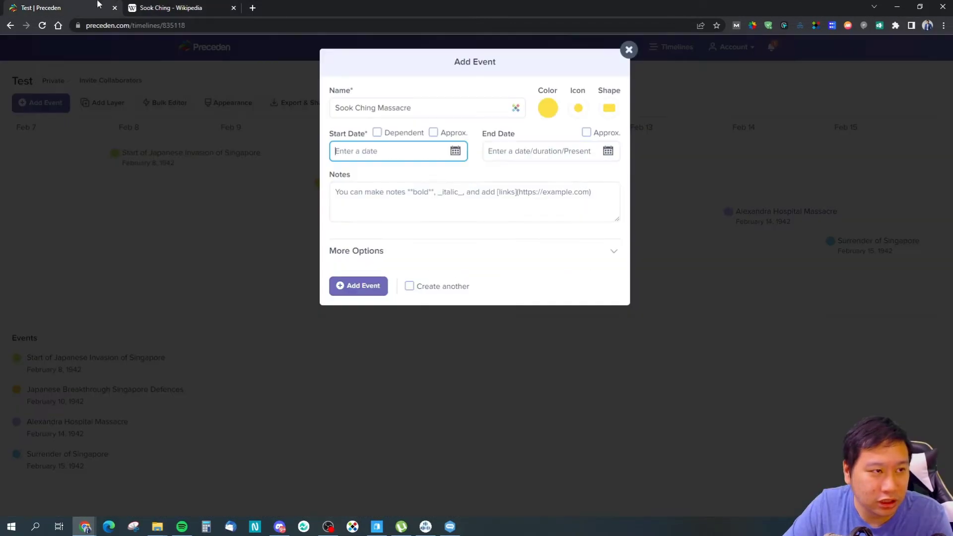
left_click(455, 151)
left_click(372, 173)
left_click(362, 197)
left_click(419, 173)
left_click(421, 173)
left_click(421, 174)
scroll(421, 211, "up", 15)
scroll(417, 238, "down", 2)
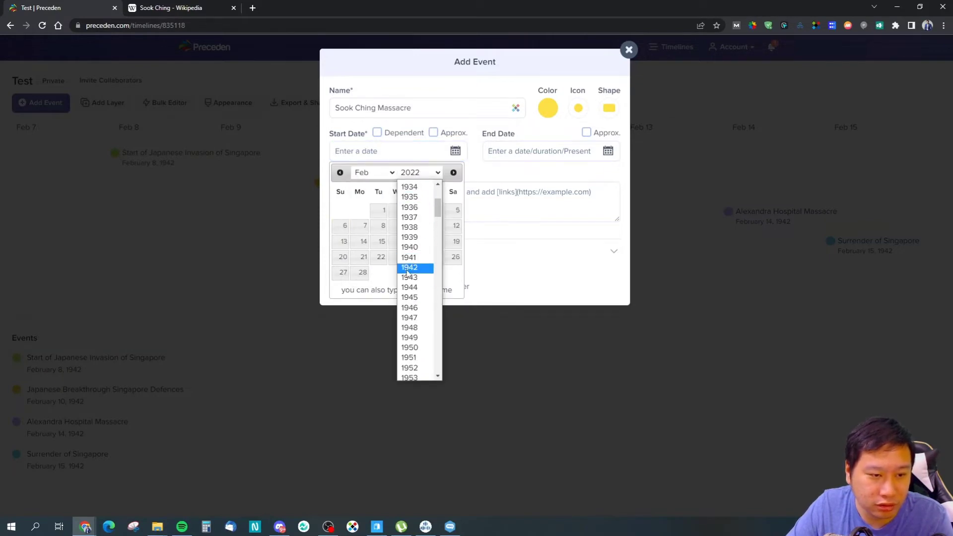
left_click(410, 268)
left_click(398, 242)
Set the Sook Ching Massacre event's end date to March 4, 1942 and add the event to the timeline.
left_click(529, 151)
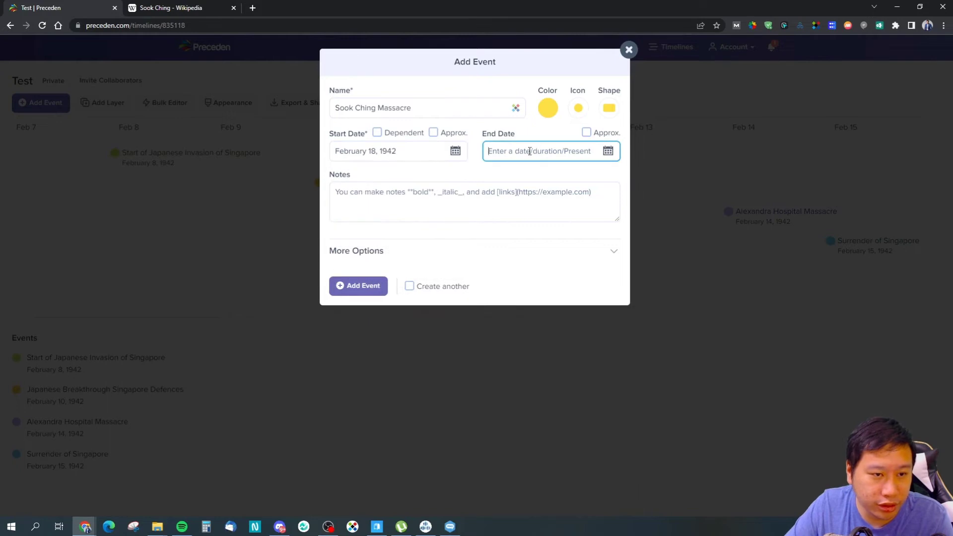
key("ctrl+Tab")
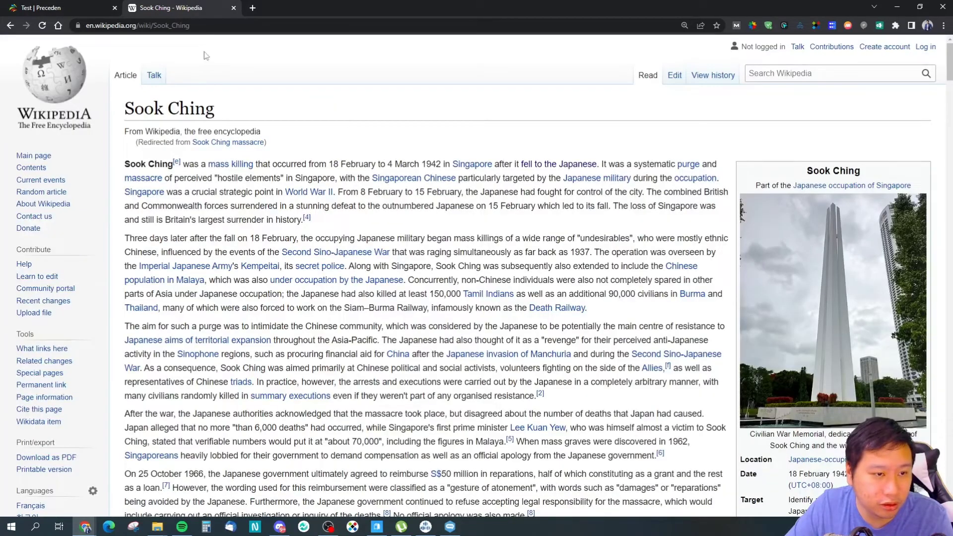
left_click(65, 8)
left_click(610, 151)
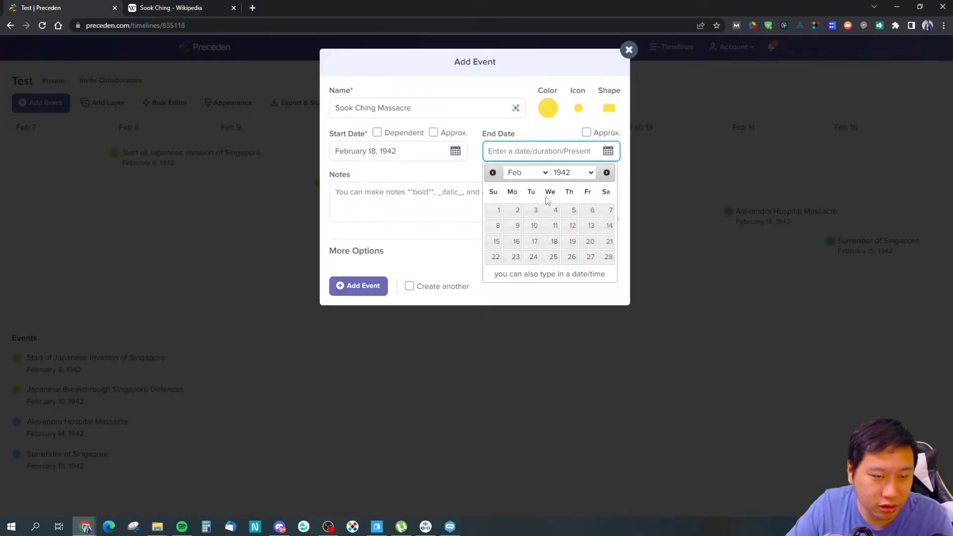
left_click(542, 172)
left_click(522, 204)
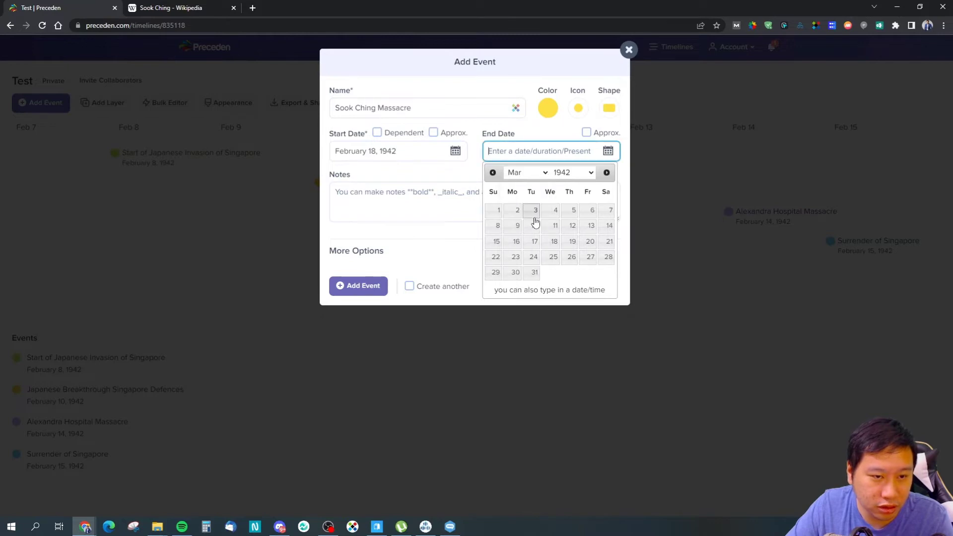
left_click(555, 210)
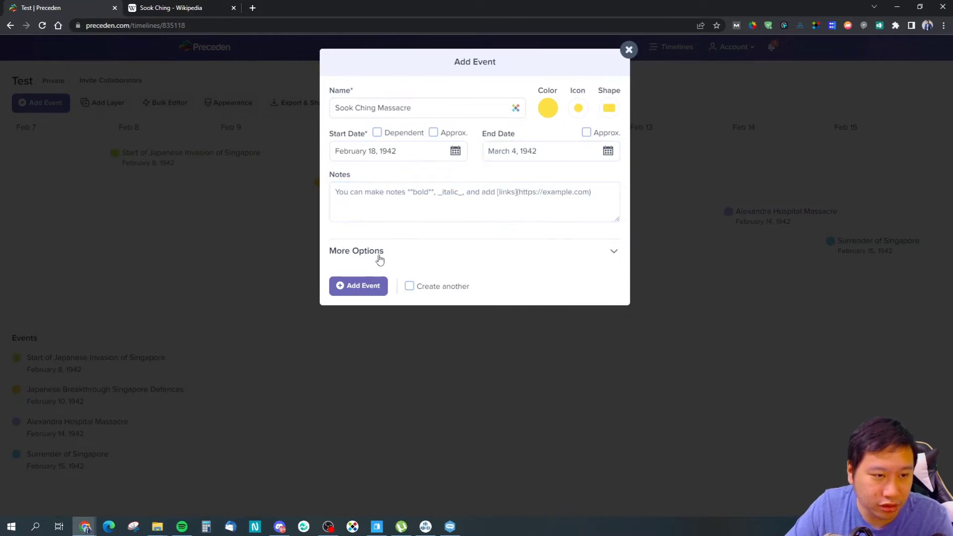
left_click(377, 285)
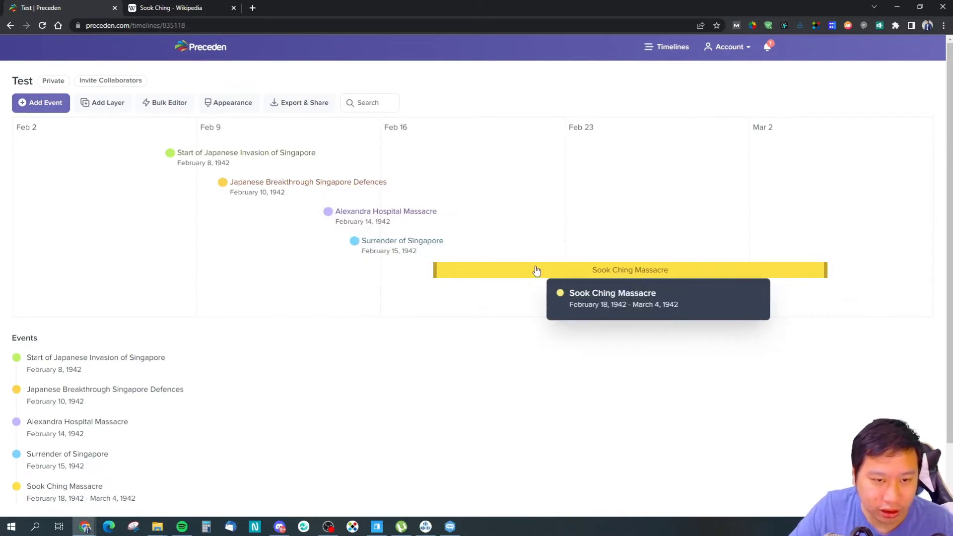
Skim the introduction of the Sook Ching Wikipedia article for further events and return to the Fall of Singapore article.
scroll(481, 304, "down", 2)
scroll(464, 298, "up", 2)
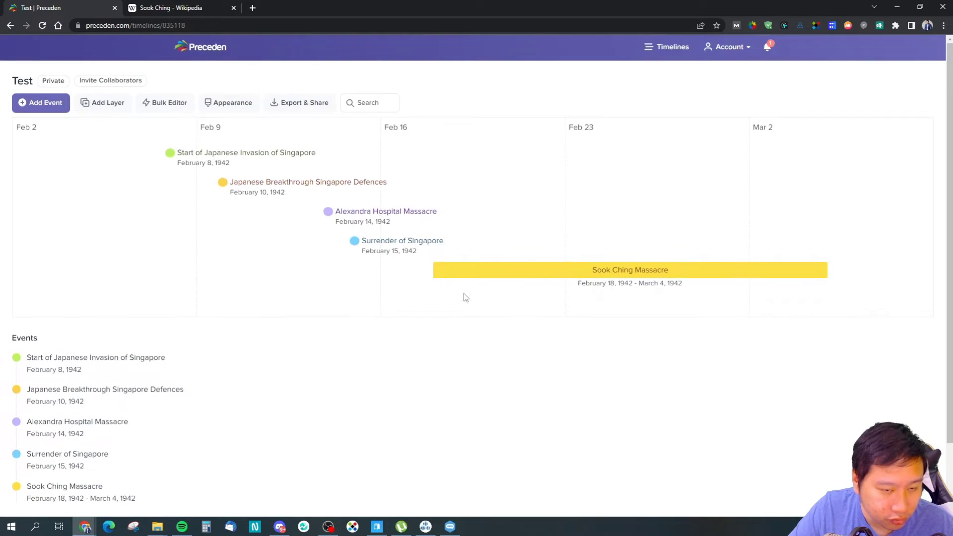
left_click(186, 5)
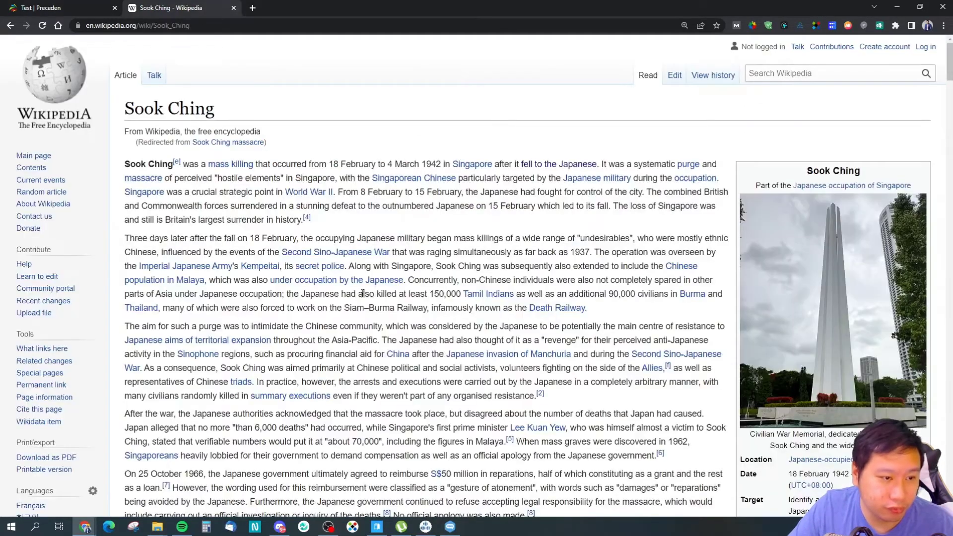
scroll(362, 294, "down", 4)
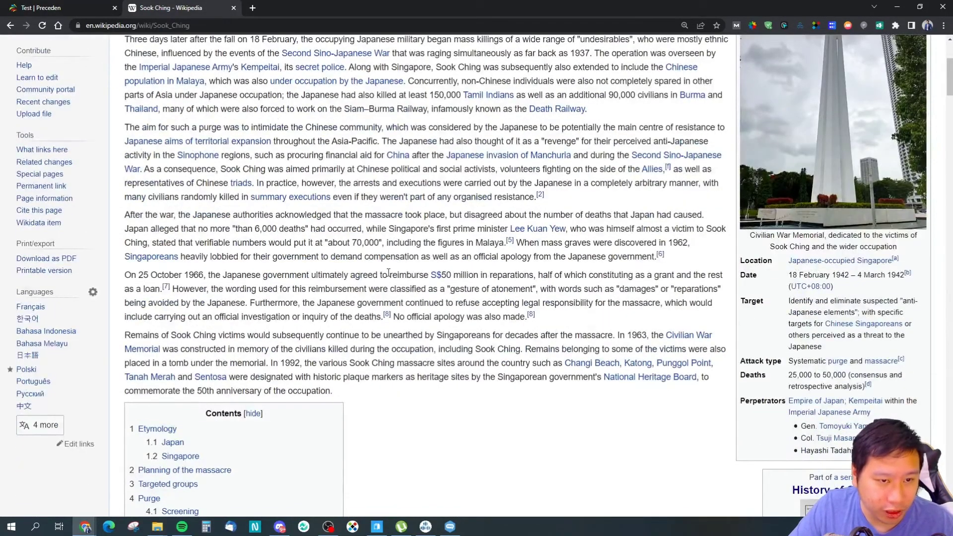
scroll(389, 273, "up", 3)
left_click(10, 25)
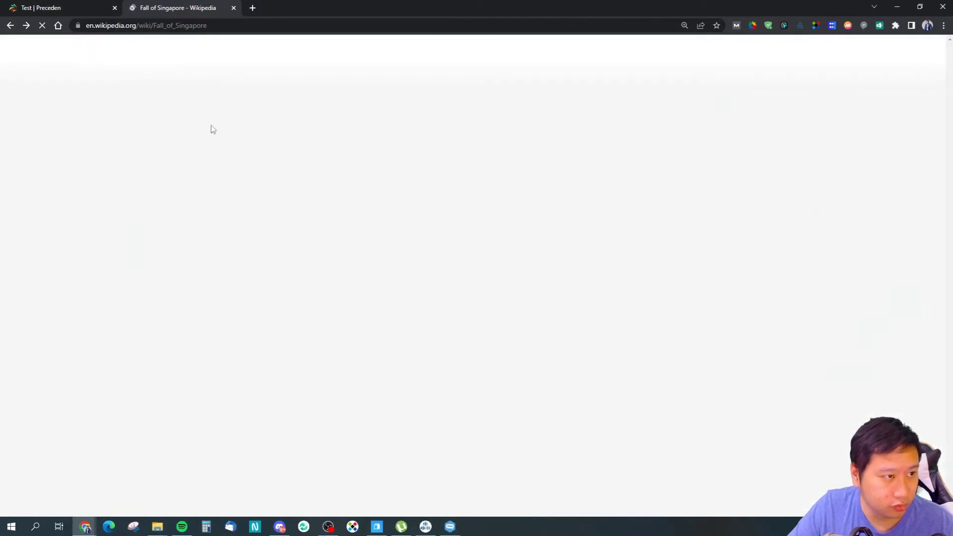
Examine the Subsequent events and Commemoration sections for further events, and open the linked Operation Jaywick article to check its date.
scroll(571, 339, "down", 5)
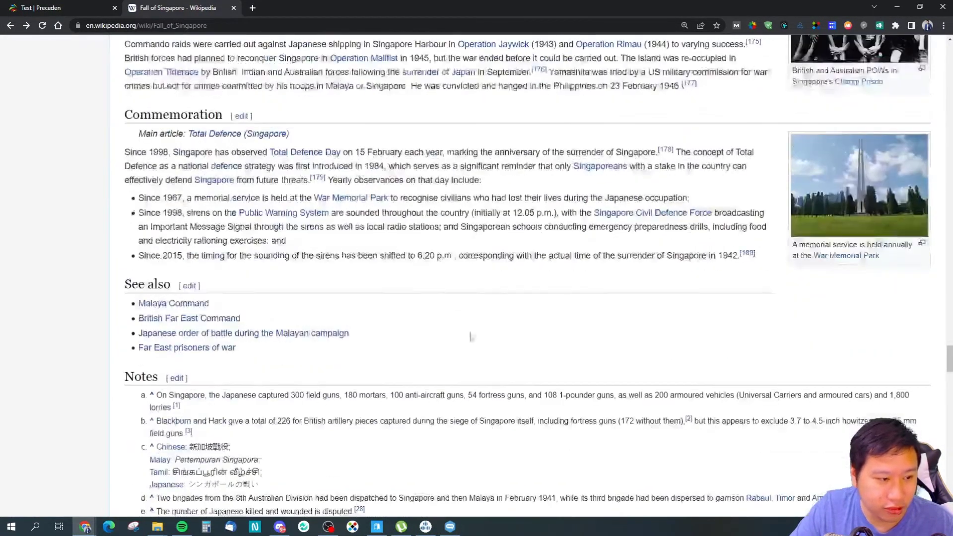
scroll(396, 304, "up", 4)
scroll(401, 300, "down", 2)
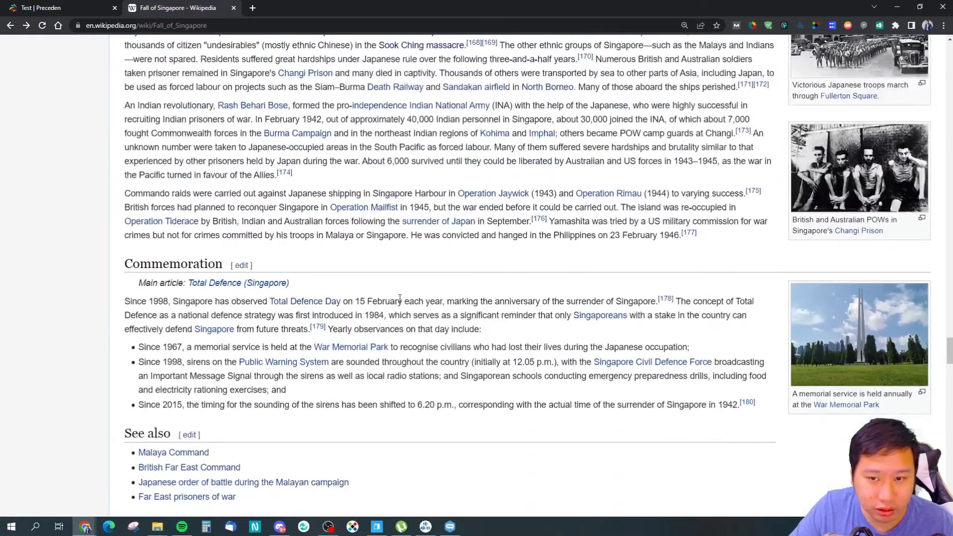
scroll(402, 290, "up", 3)
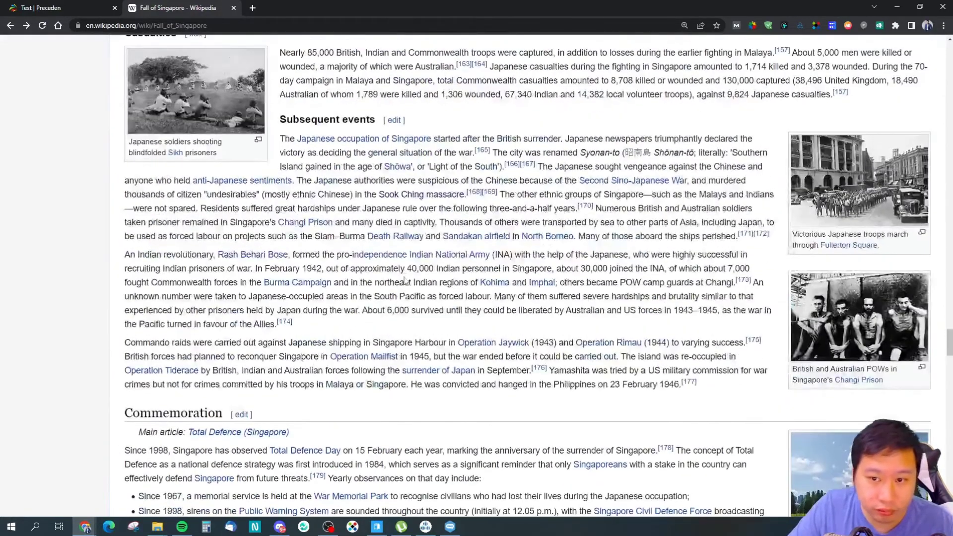
scroll(405, 281, "down", 4)
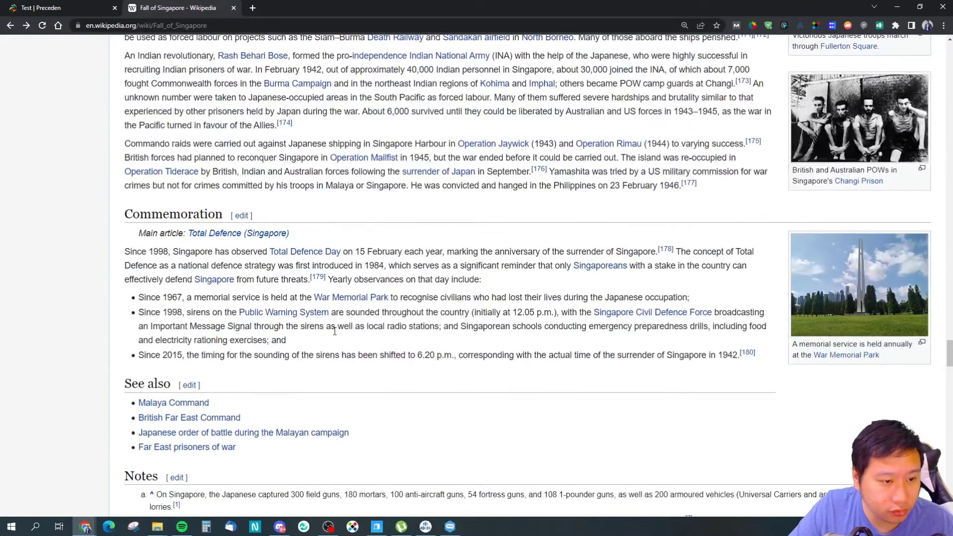
scroll(341, 329, "up", 4)
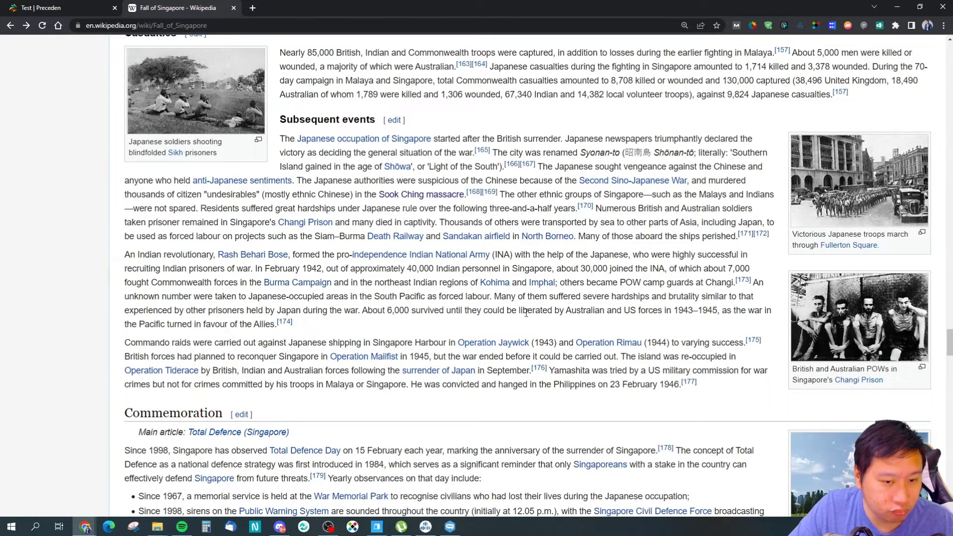
scroll(400, 336, "down", 1)
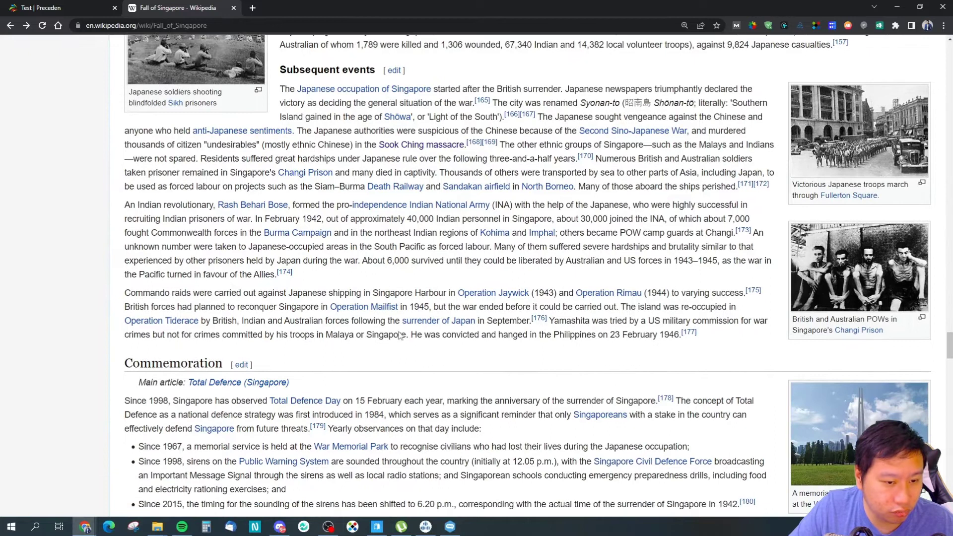
left_click(491, 294)
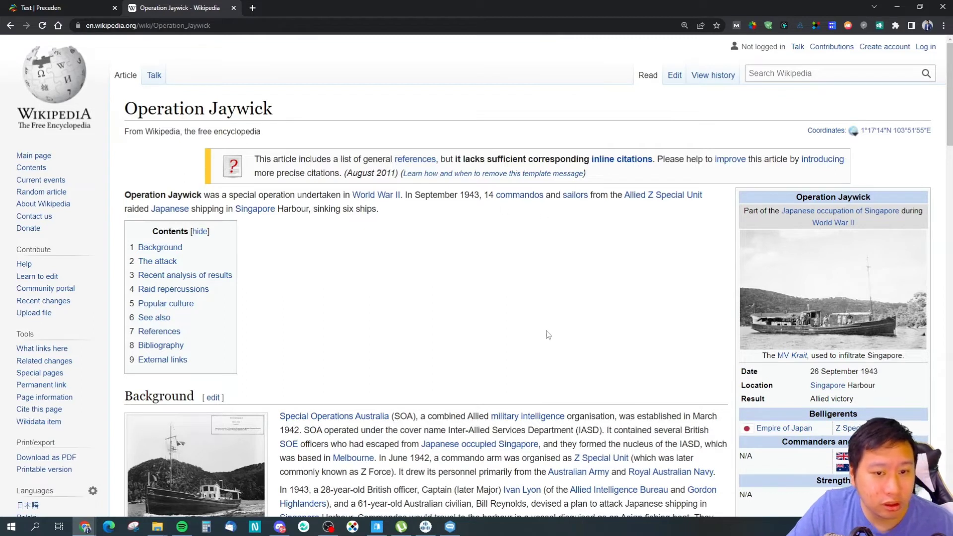
scroll(531, 334, "down", 2)
scroll(638, 305, "up", 2)
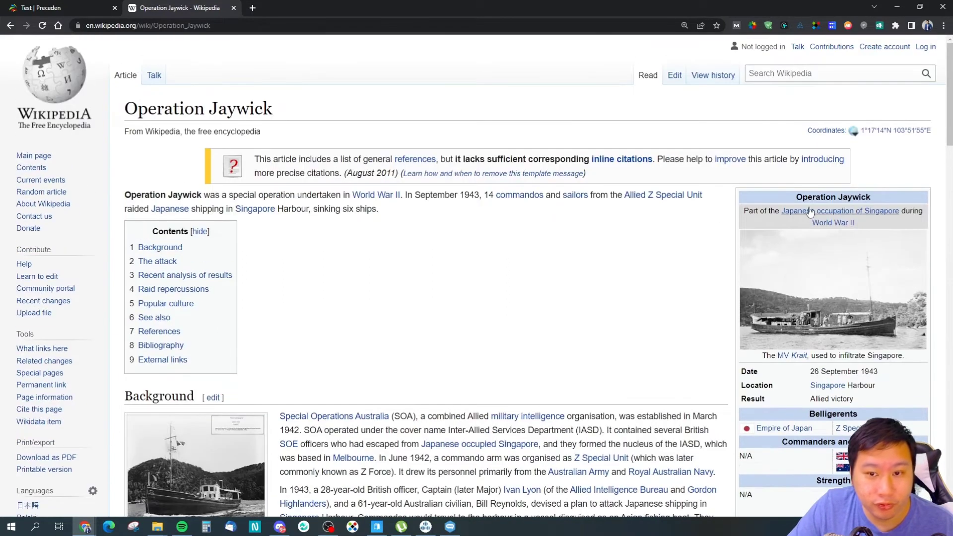
Switch to the Preceden timeline and start a new event named "Operation Jaywick".
key("ctrl+shift+Tab")
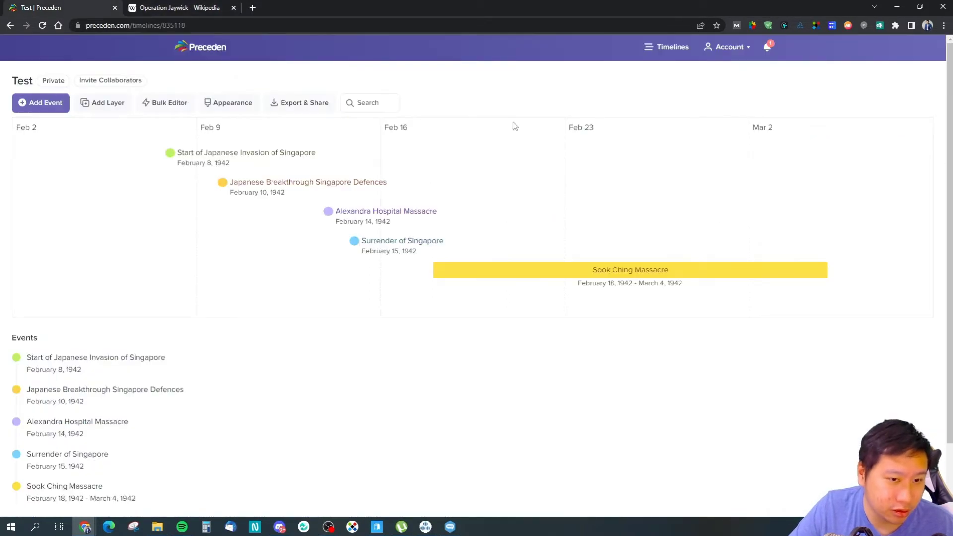
left_click(55, 103)
type("operatio")
key("BackSpace")
key("BackSpace")
key("BackSpace")
key("BackSpace")
key("BackSpace")
key("BackSpace")
key("BackSpace")
key("BackSpace")
type("Operati")
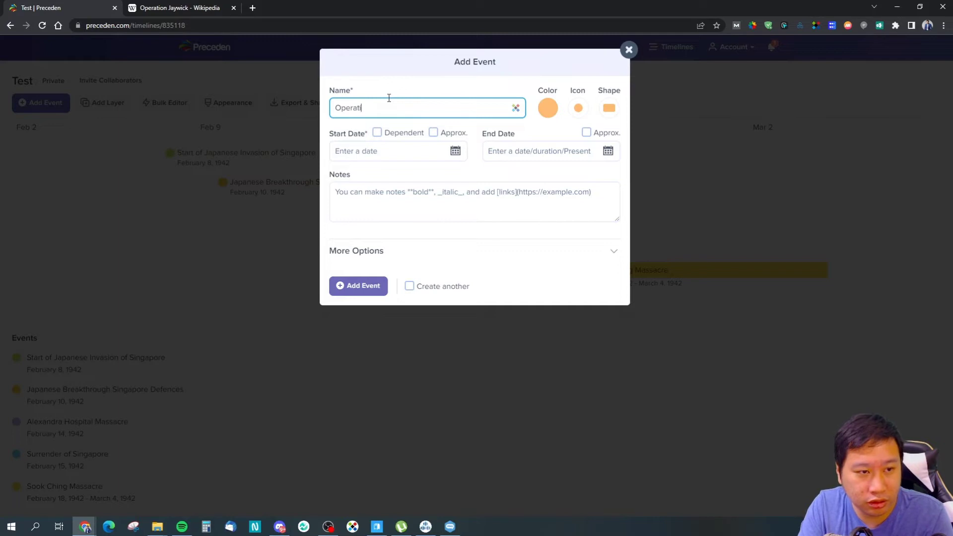
type("on Jaywick")
Set the Operation Jaywick event's start date to September 26, 1943 and add the event to the timeline.
left_click(372, 152)
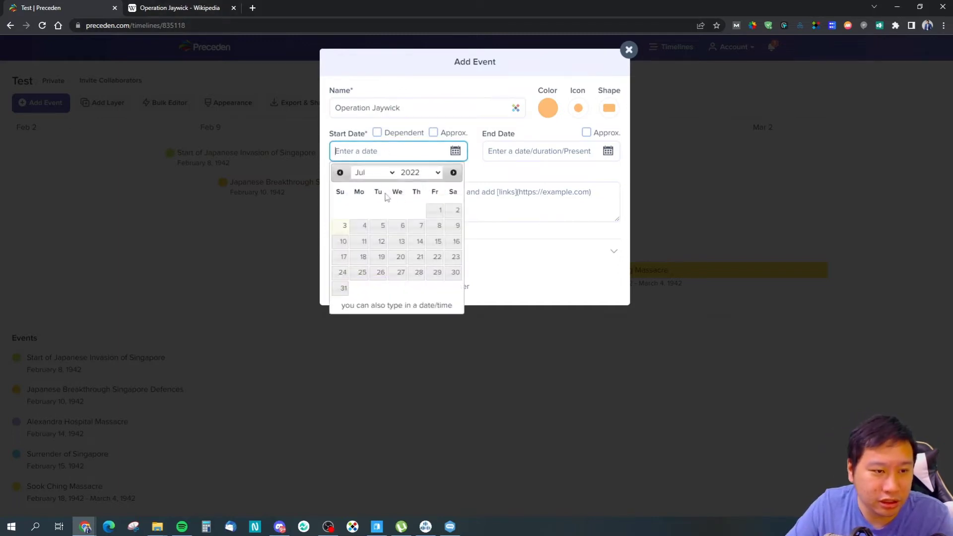
left_click(419, 173)
scroll(416, 274, "up", 15)
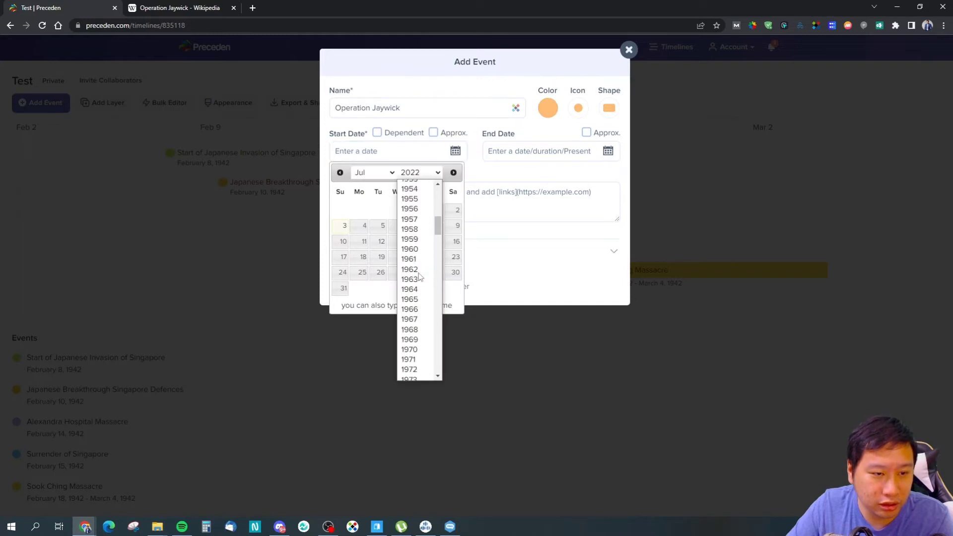
left_click(416, 278)
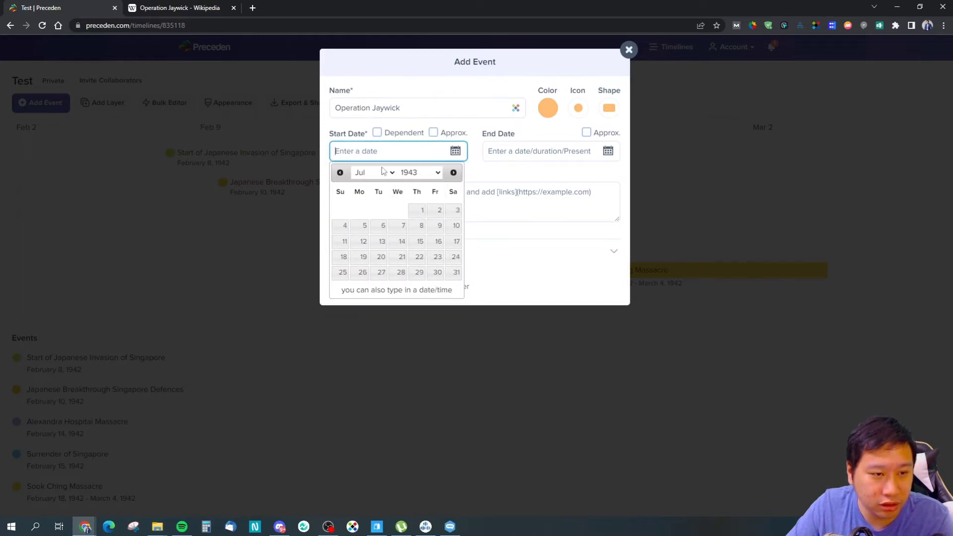
left_click(378, 174)
left_click(370, 264)
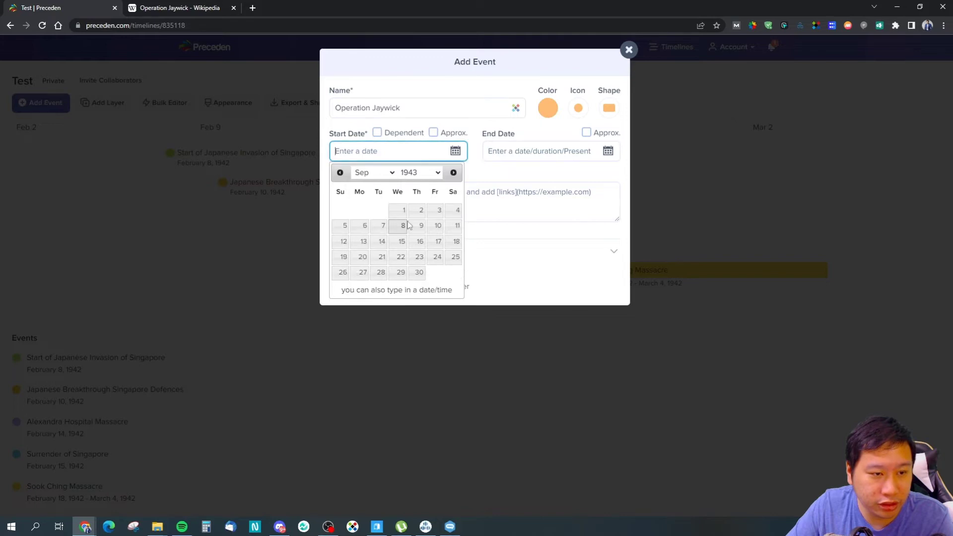
left_click(343, 272)
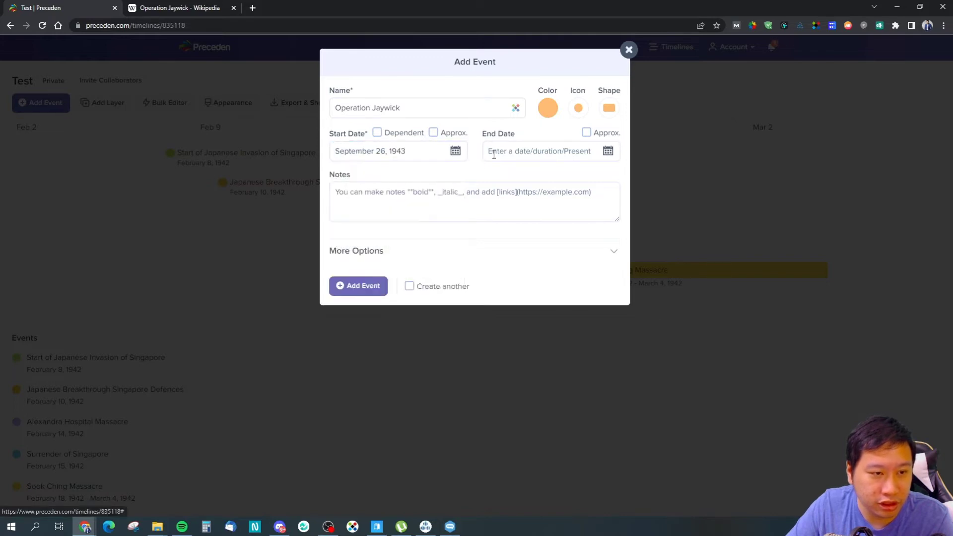
left_click(358, 286)
Look through the Operation Jaywick Wikipedia article, from Background to Raid repercussions, for further related events.
left_click(179, 7)
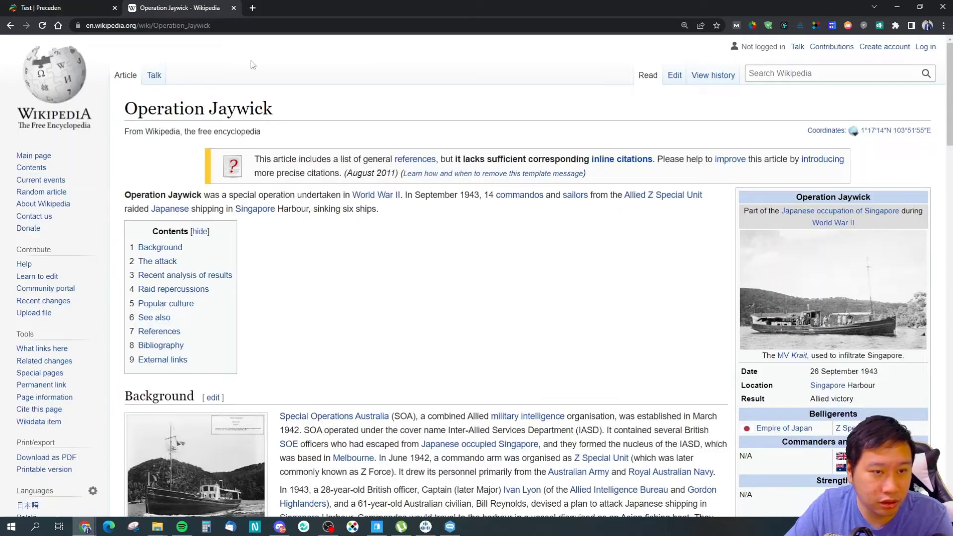
scroll(551, 278, "down", 10)
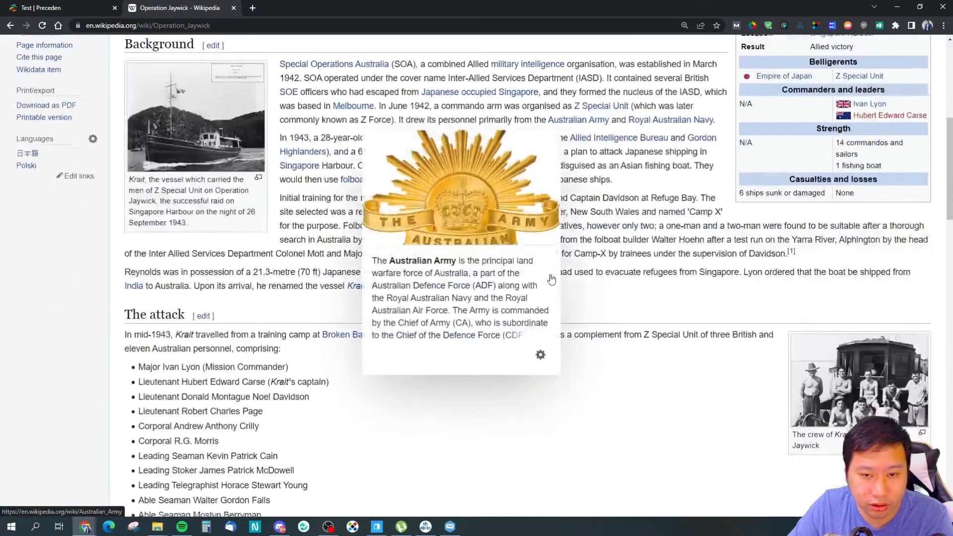
scroll(417, 278, "down", 10)
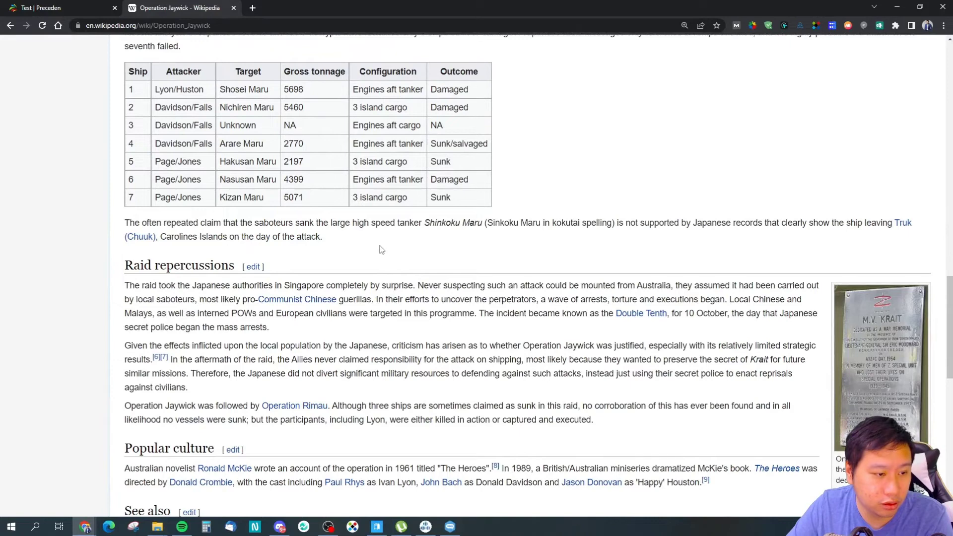
scroll(402, 256, "up", 10)
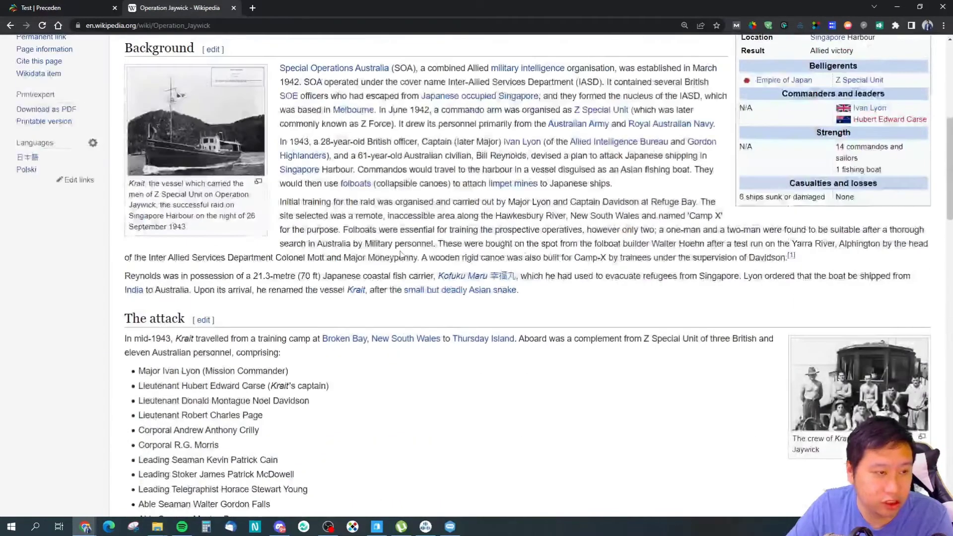
scroll(402, 254, "up", 3)
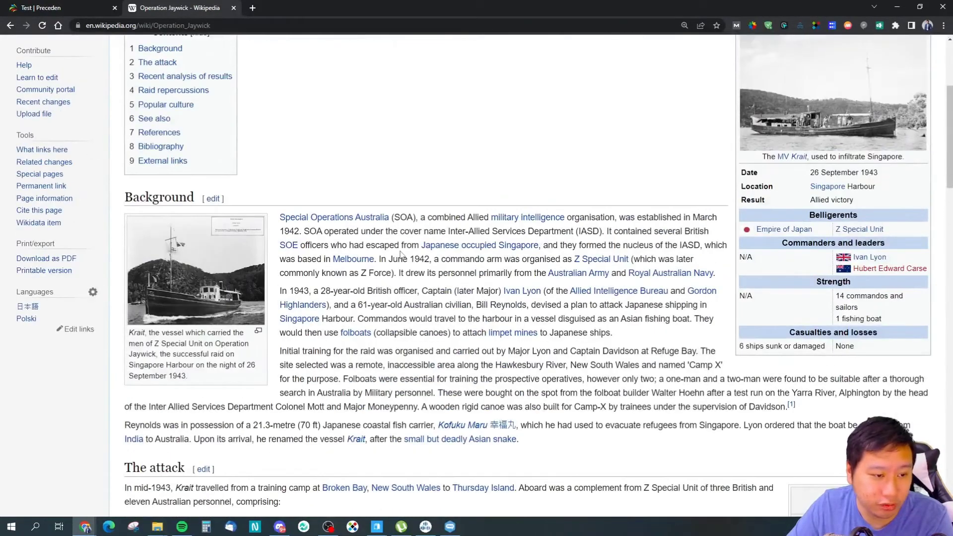
Switch to the Preceden timeline and open the color settings of its appearance.
left_click(47, 8)
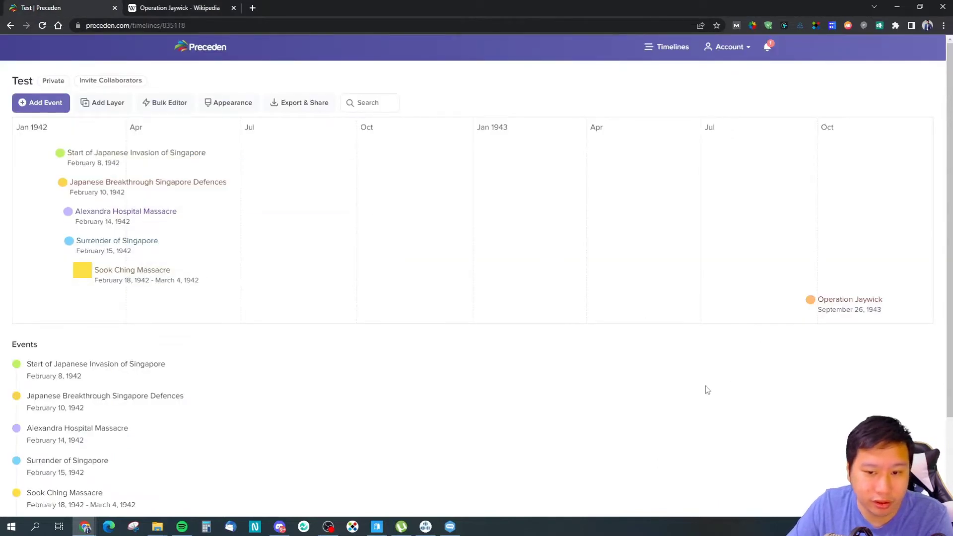
left_click(225, 103)
left_click(78, 88)
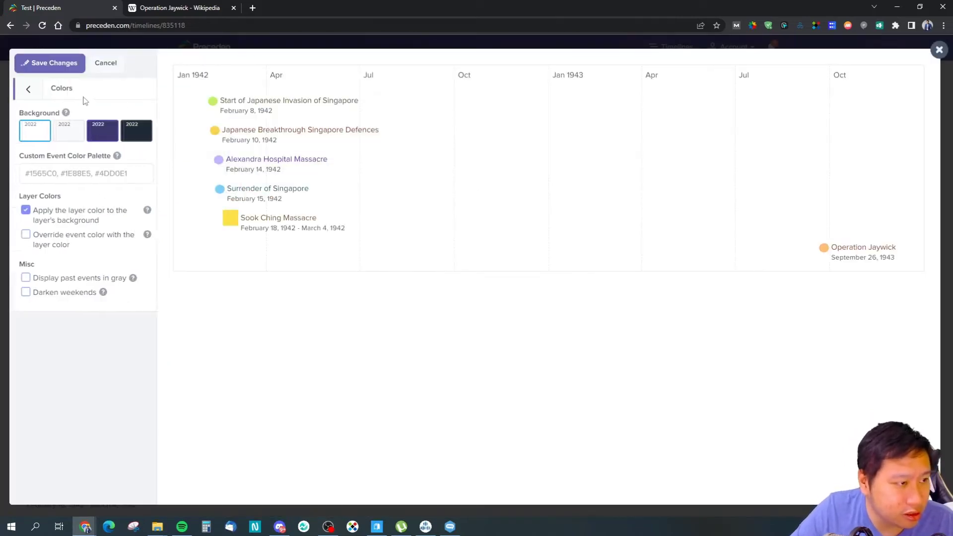
Try the purple and dark background colors on the timeline and restore the white background.
left_click(102, 132)
left_click(136, 131)
left_click(76, 135)
left_click(24, 89)
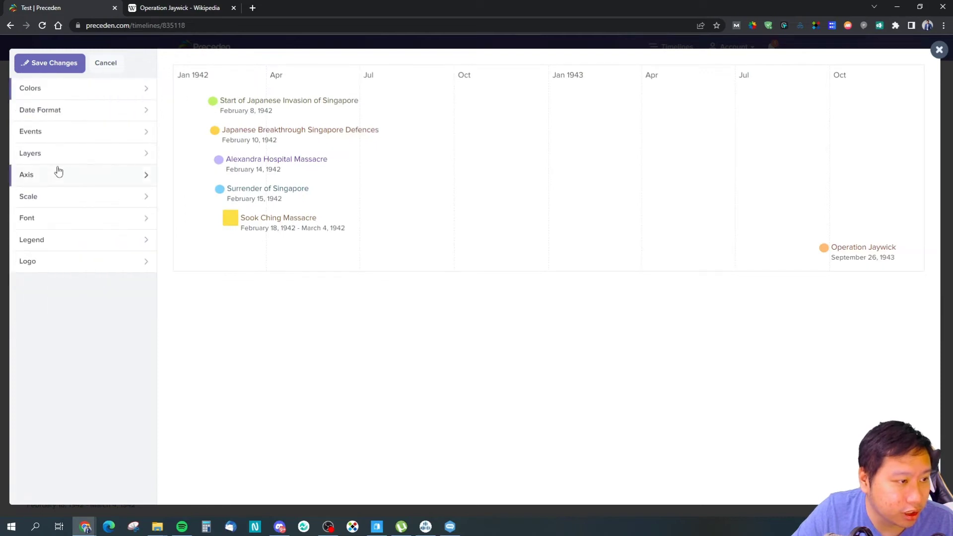
Try the Display past events in gray and Darken weekends options, leaving both turned off.
left_click(79, 89)
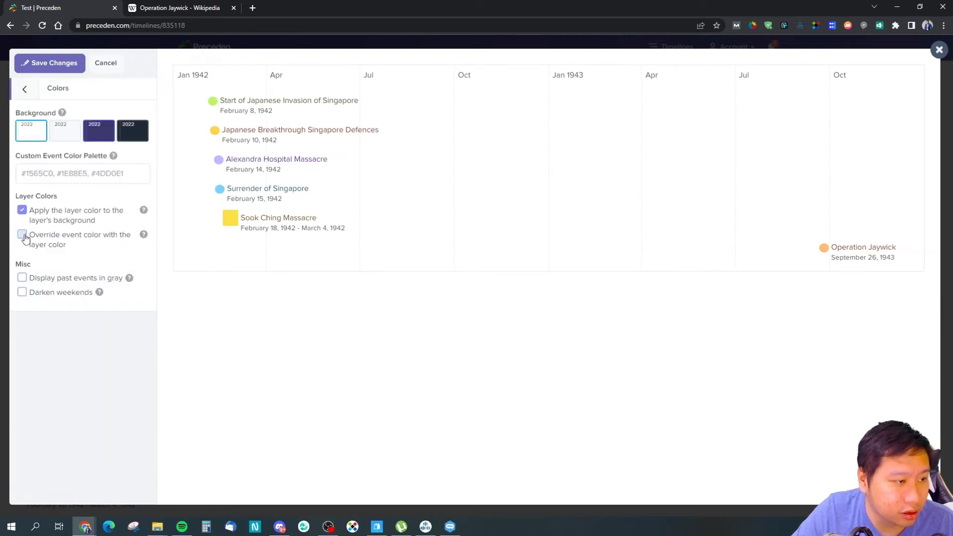
left_click(22, 278)
left_click(22, 278)
left_click(21, 278)
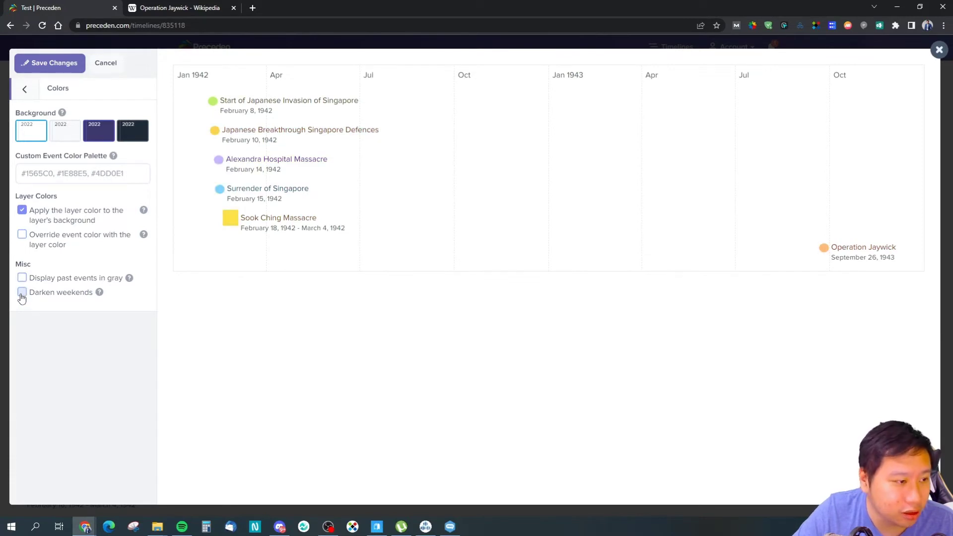
left_click(21, 293)
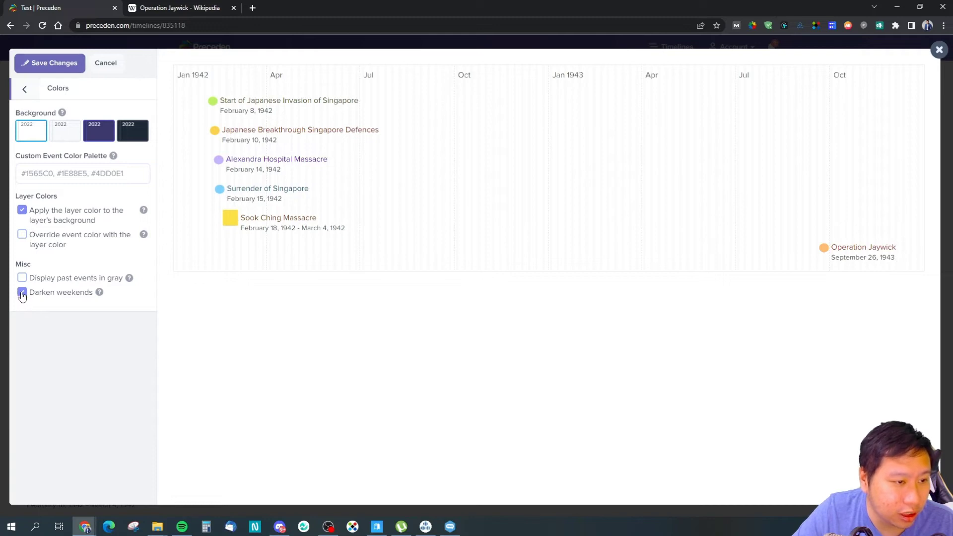
left_click(22, 293)
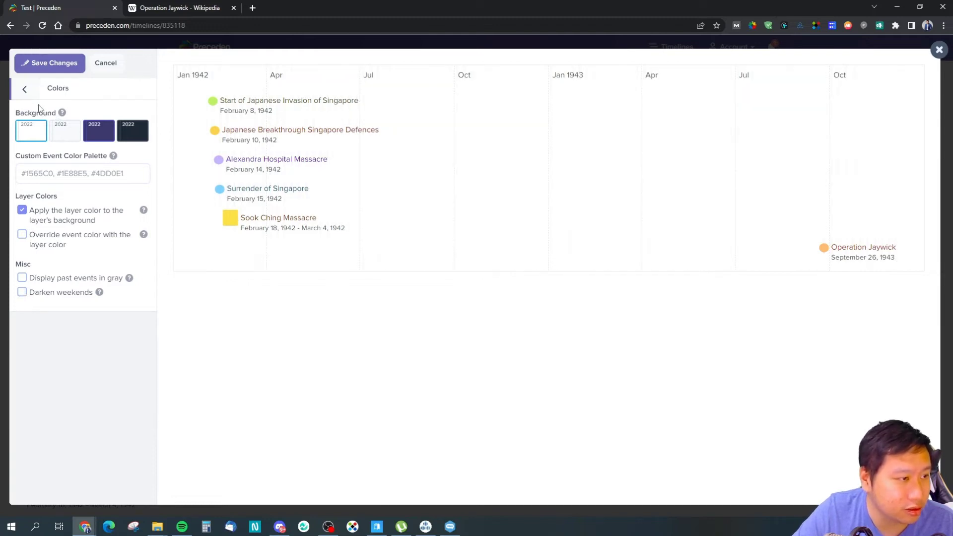
Examine the Date Format choices for event dates, date picker, language, approximate dates and week start.
left_click(26, 91)
left_click(64, 109)
left_click(78, 195)
left_click(73, 130)
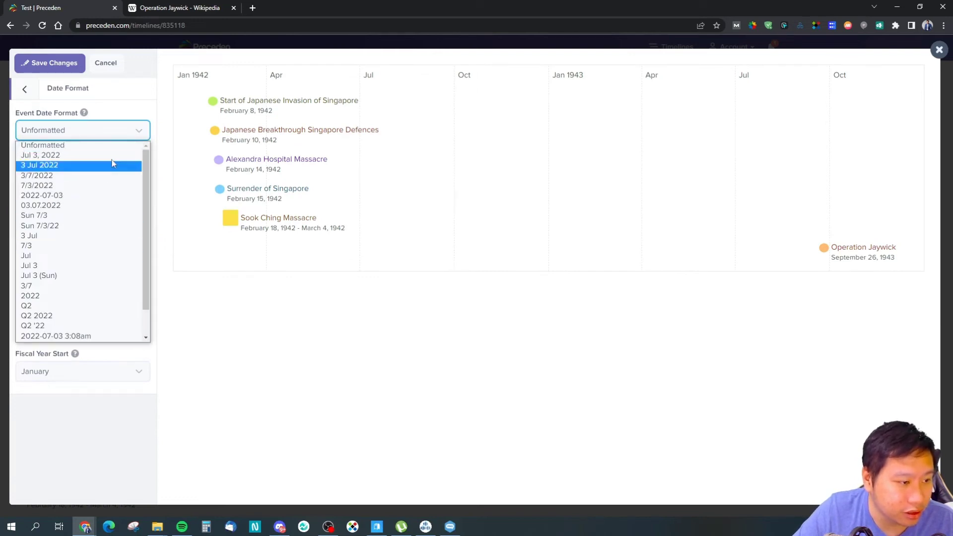
left_click(112, 104)
left_click(82, 172)
left_click(84, 174)
left_click(74, 214)
left_click(74, 215)
left_click(71, 251)
left_click(62, 248)
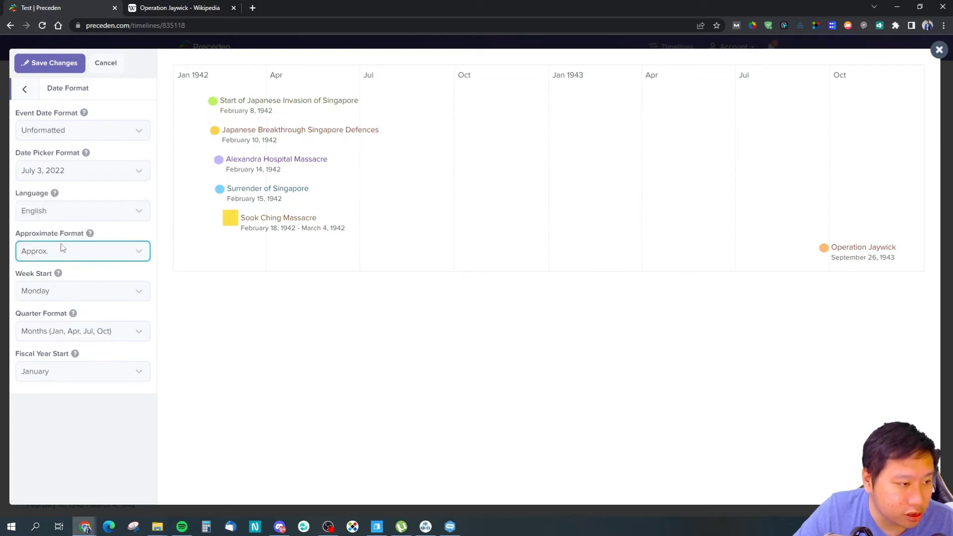
left_click(68, 292)
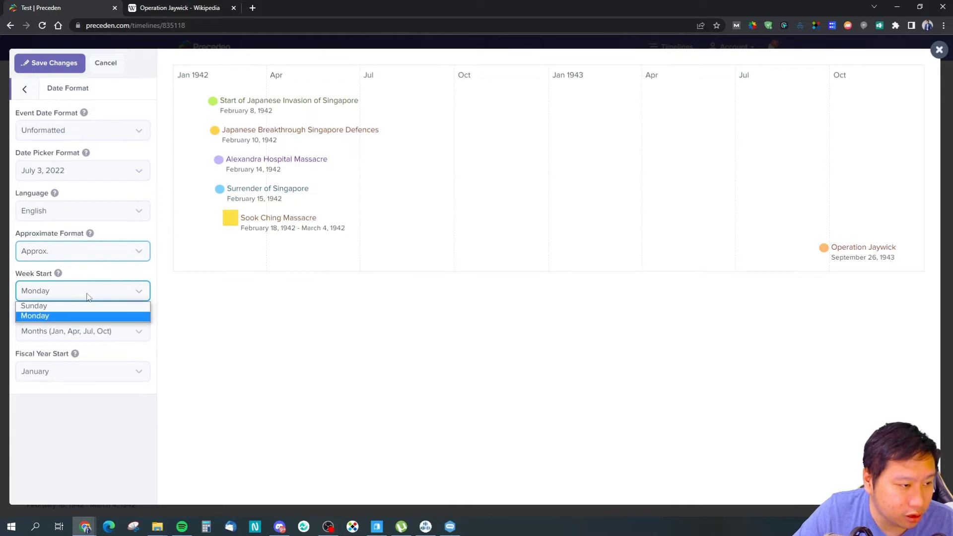
left_click(57, 295)
Try the Seasons and Numbers quarter formats, and set the quarter format back to Months (Jan, Apr, Jul, Oct).
left_click(68, 331)
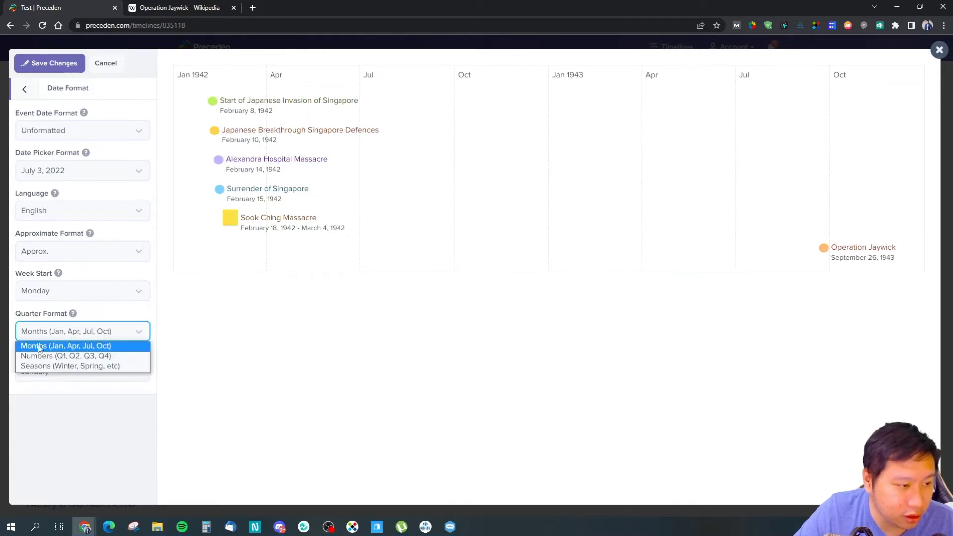
left_click(52, 333)
left_click(52, 333)
left_click(55, 332)
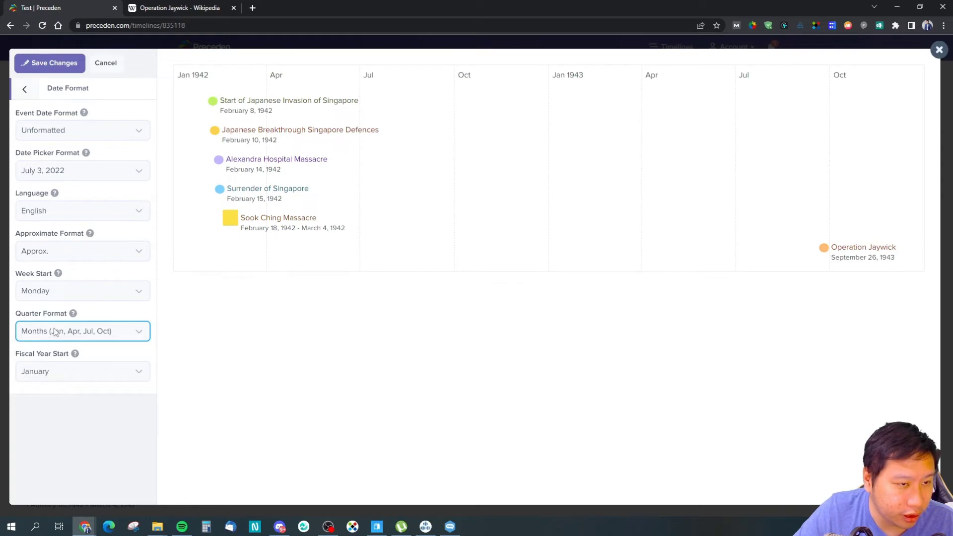
left_click(115, 330)
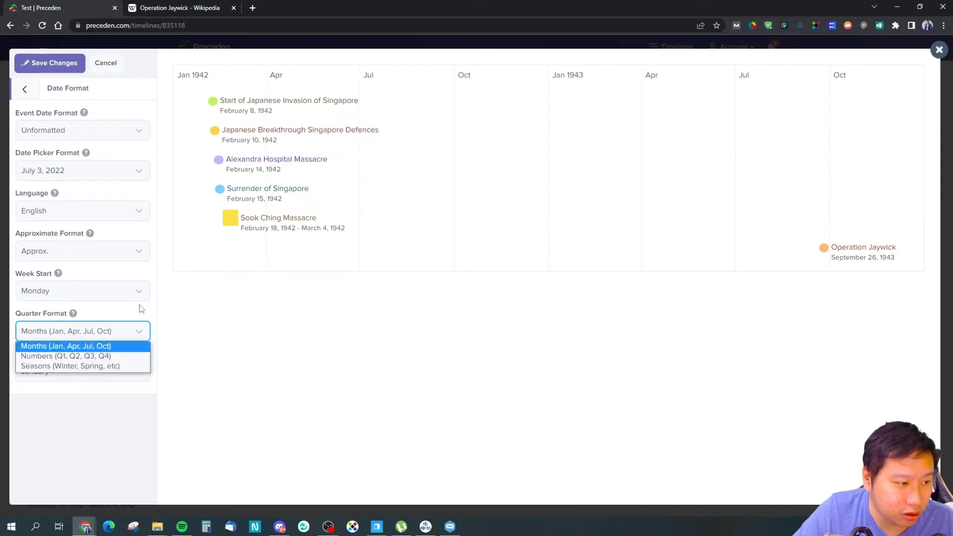
left_click(72, 366)
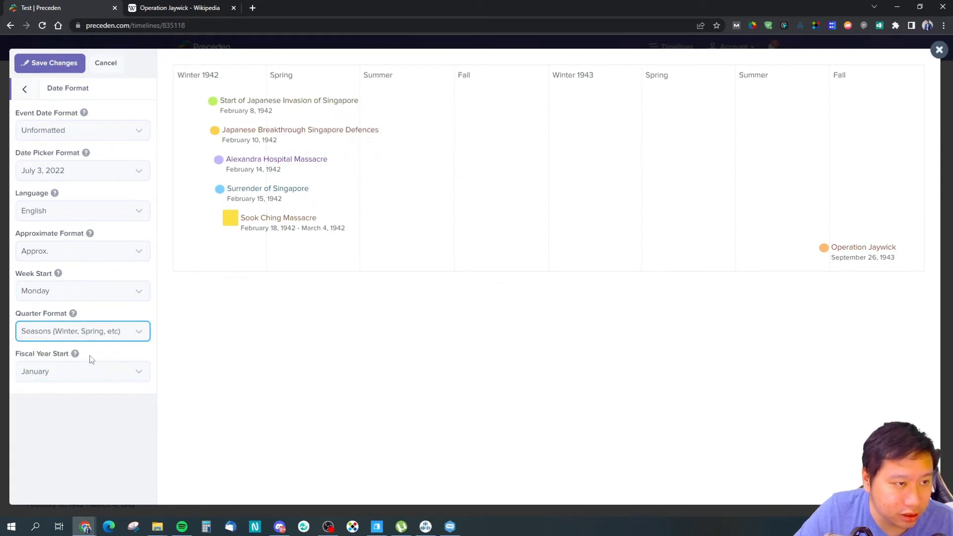
left_click(84, 337)
left_click(56, 356)
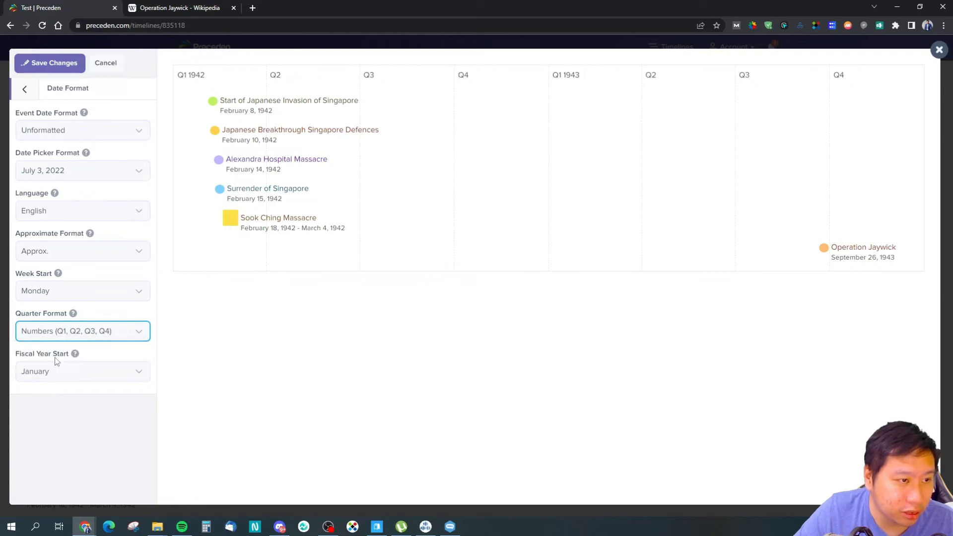
left_click(101, 333)
left_click(86, 346)
left_click(90, 336)
left_click(84, 346)
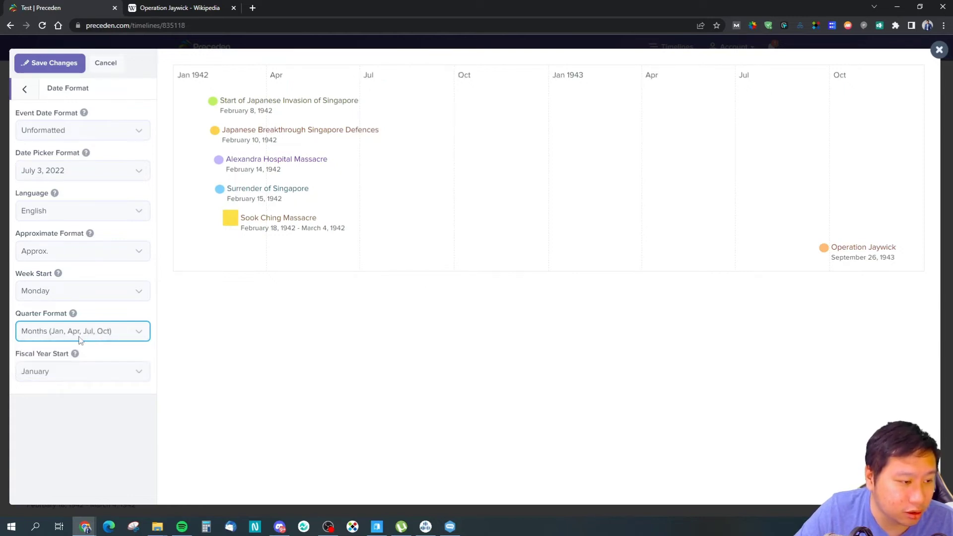
Try July as the fiscal year start, set it back to January and leave the date format settings.
left_click(44, 372)
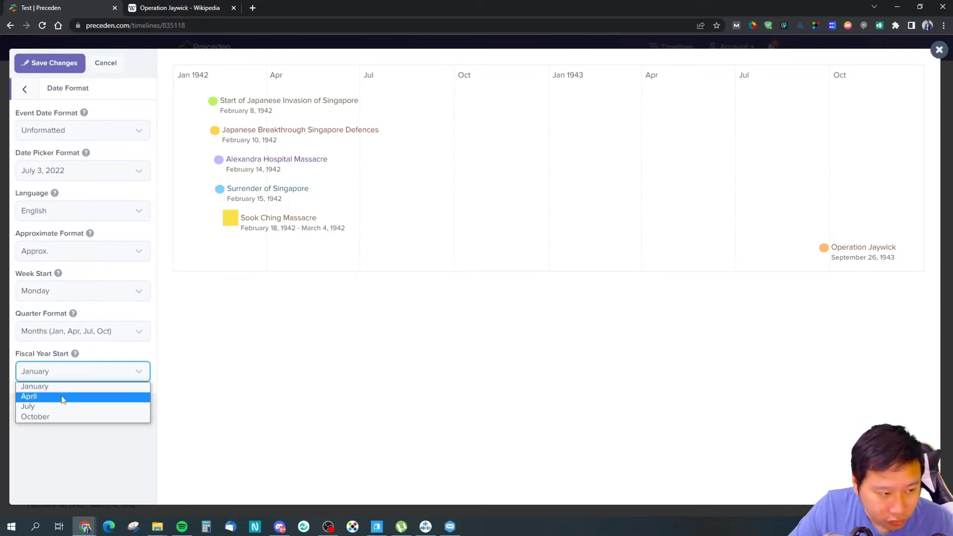
left_click(48, 411)
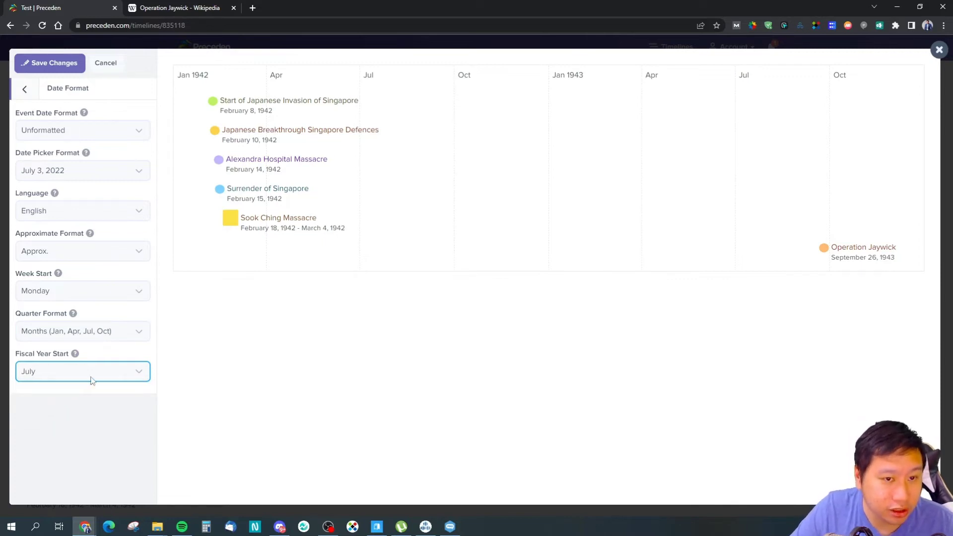
left_click(69, 380)
left_click(55, 386)
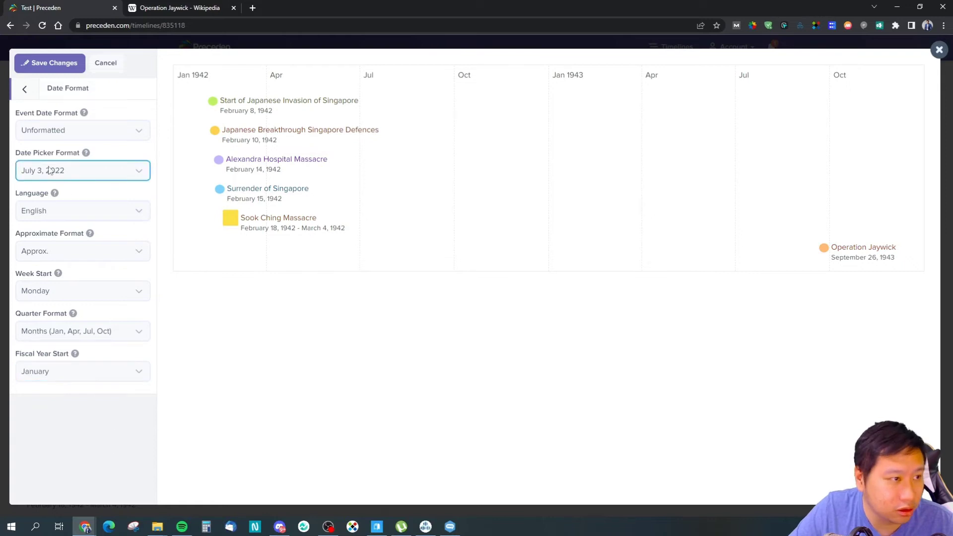
left_click(23, 91)
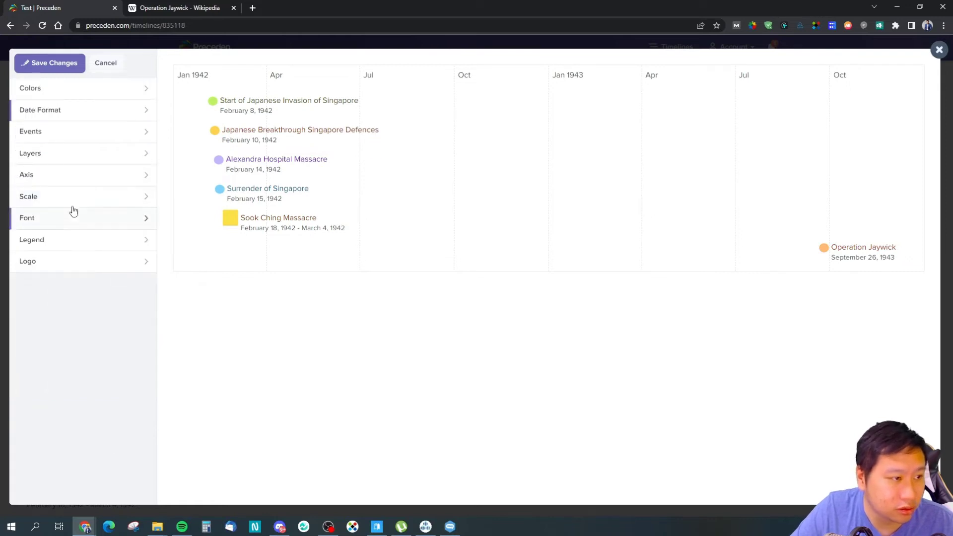
Try showing durations on the timeline's events and turn them off again.
left_click(53, 132)
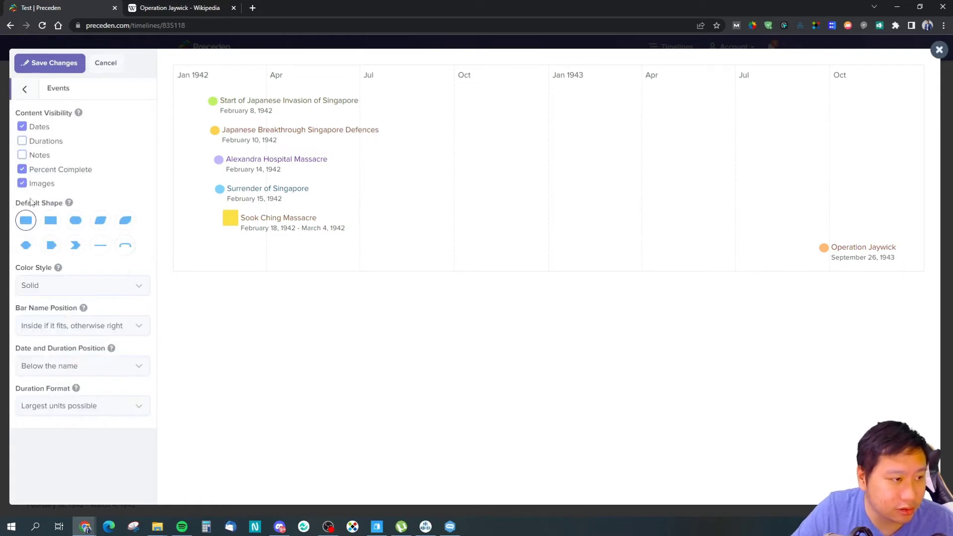
left_click(22, 142)
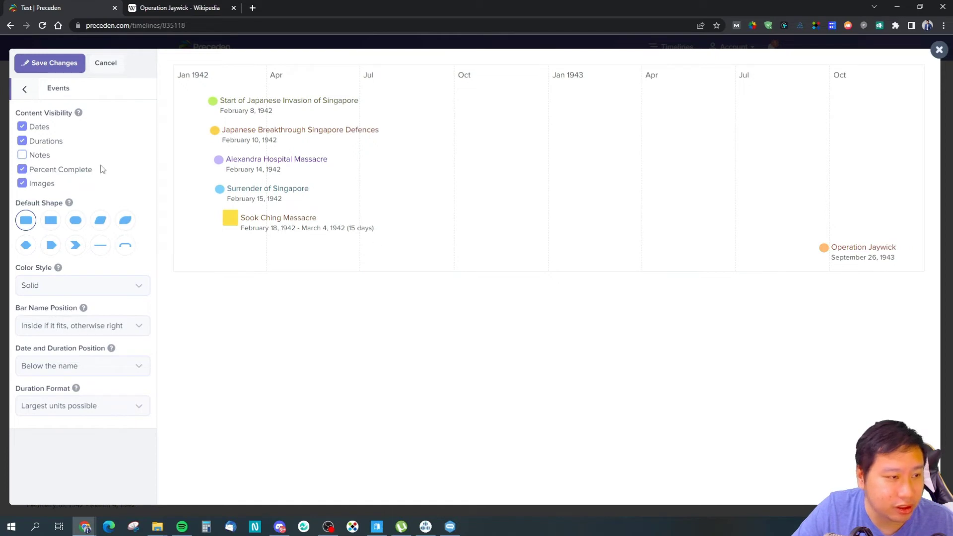
left_click(21, 141)
Try the rectangle, pill and parallelogram default event shapes and restore the rounded rectangle.
left_click(52, 222)
left_click(80, 225)
left_click(97, 226)
left_click(26, 227)
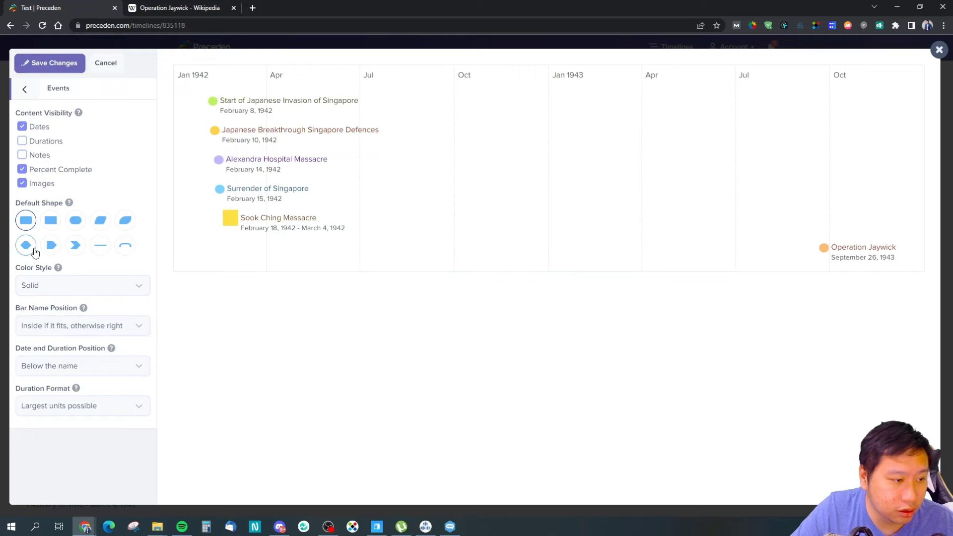
left_click(35, 91)
Try automatic layer compression in the layer settings and turn it off again.
left_click(49, 153)
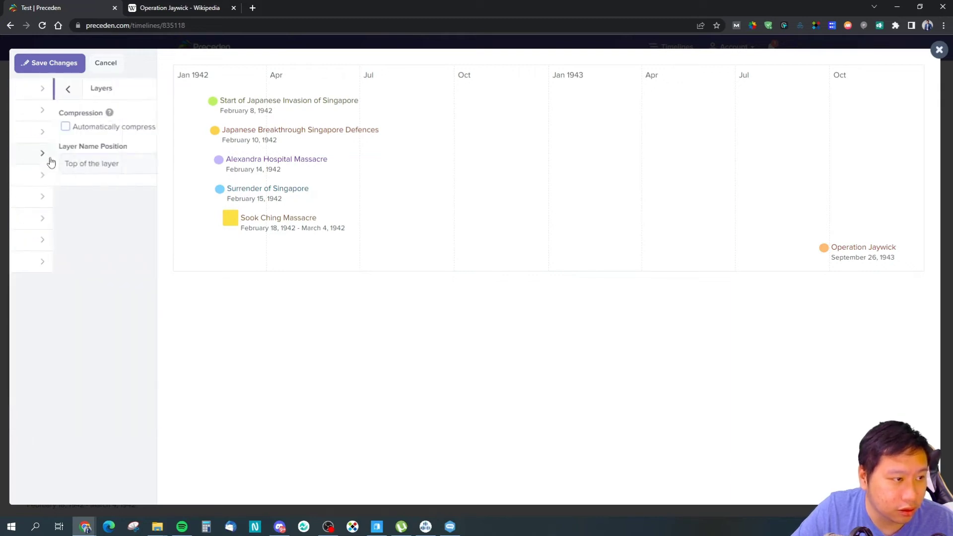
left_click(60, 128)
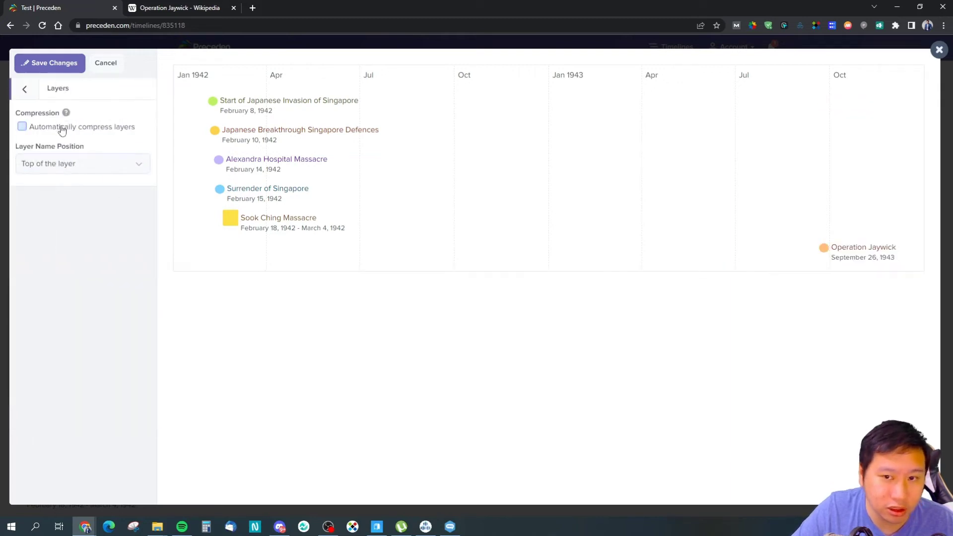
left_click(61, 128)
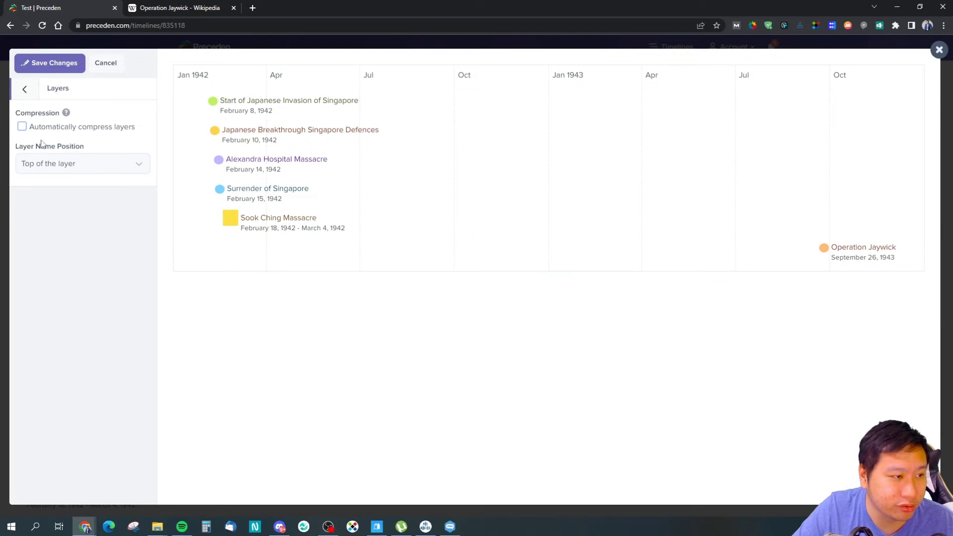
Try the layer name position Left of the layer and set it back to Top of the layer.
left_click(52, 165)
left_click(48, 189)
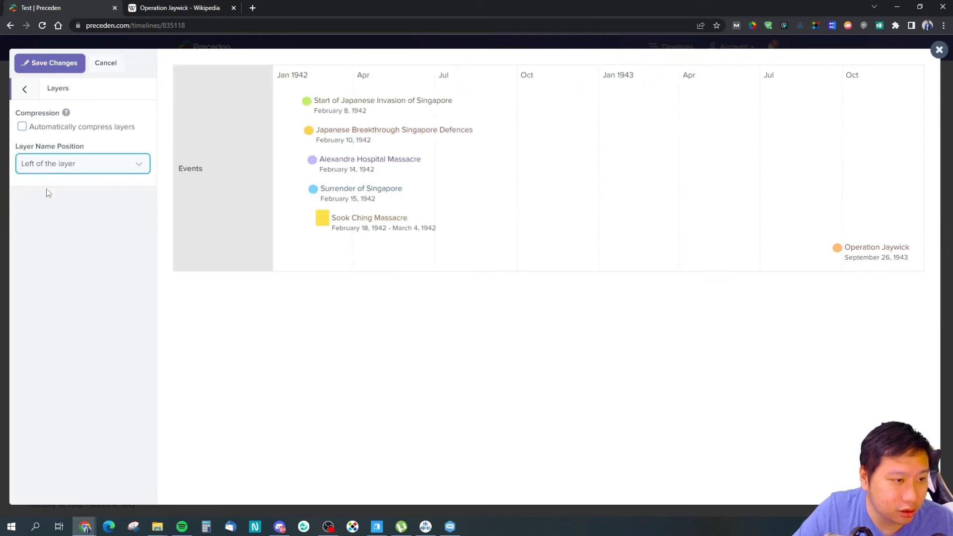
left_click(58, 171)
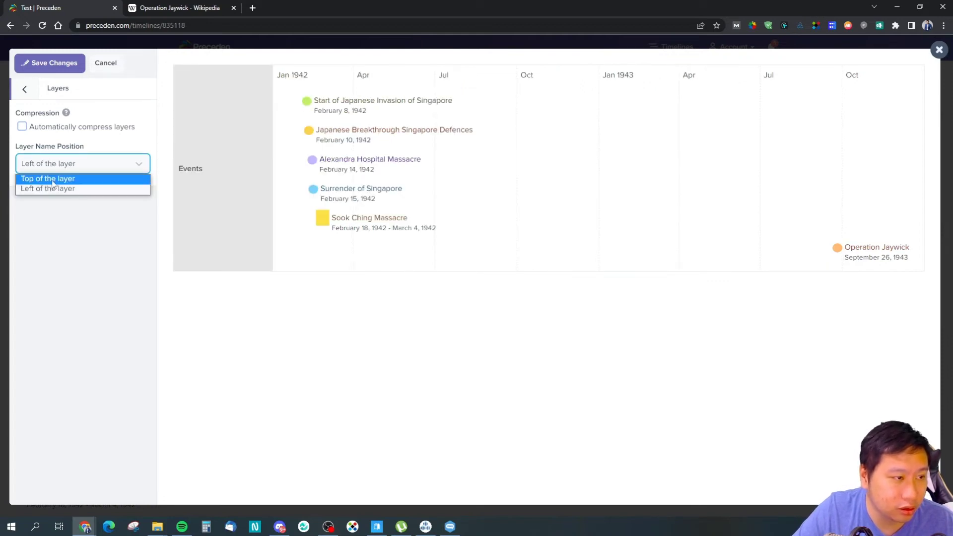
left_click(48, 180)
left_click(32, 98)
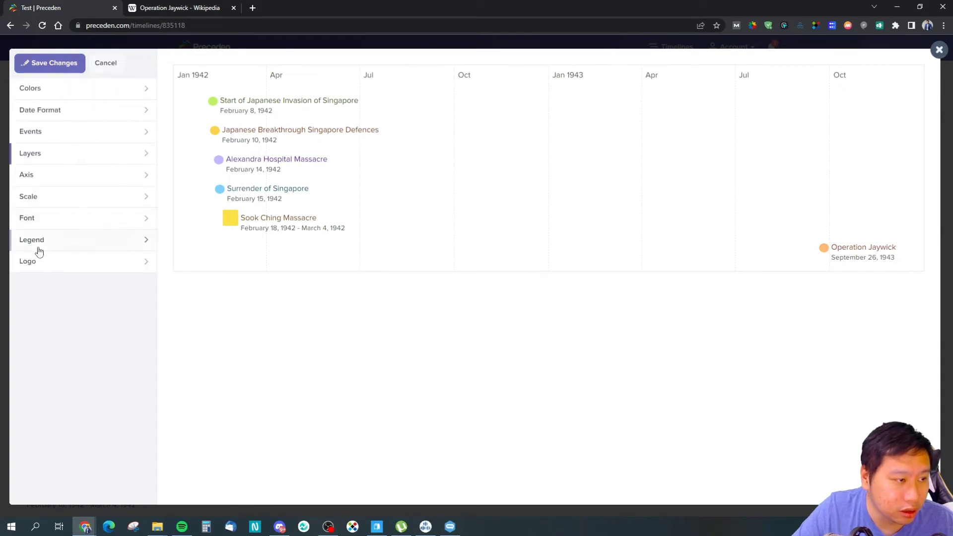
Try the Thick axis size and set it back to Regular.
left_click(58, 179)
left_click(55, 164)
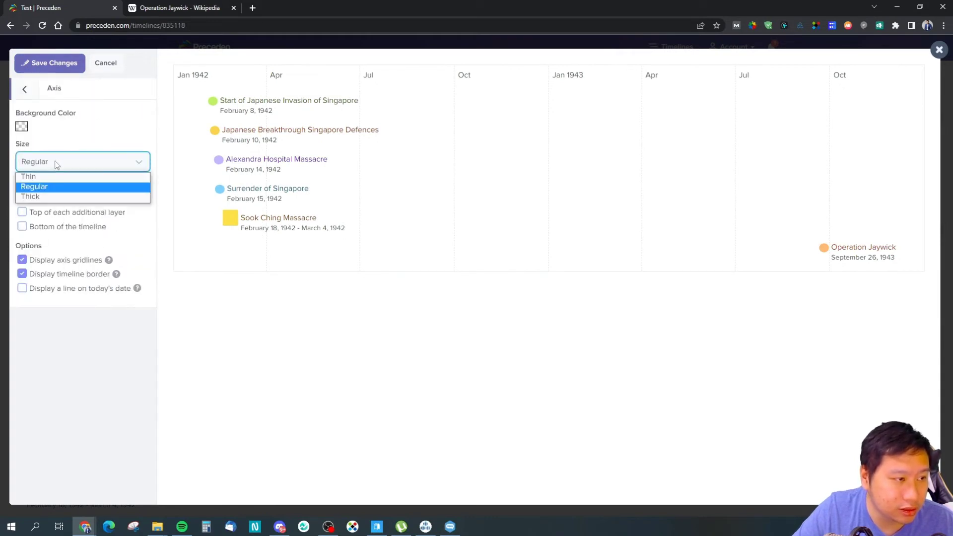
left_click(50, 195)
left_click(64, 166)
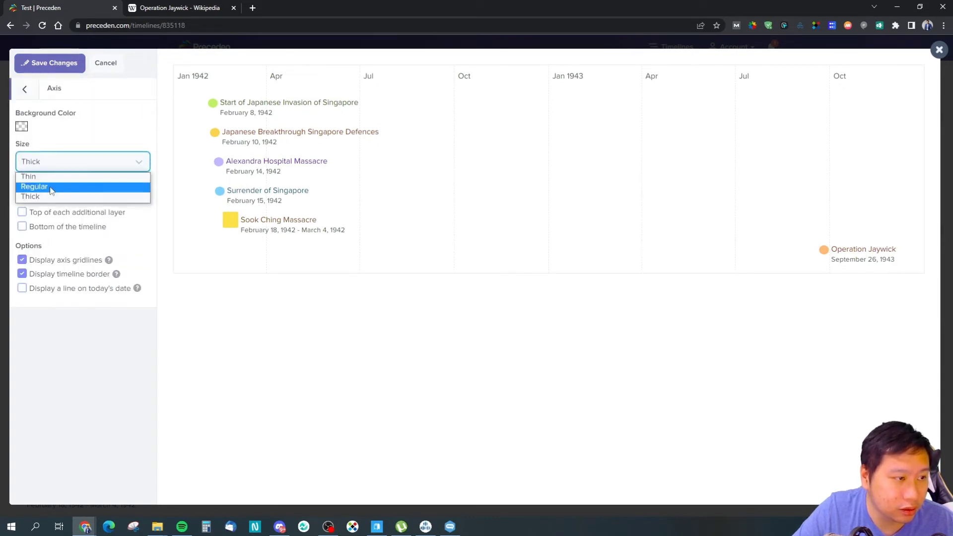
left_click(46, 186)
Try a teal background color on the timeline's axis and set it back to transparent.
left_click(19, 126)
left_click(81, 217)
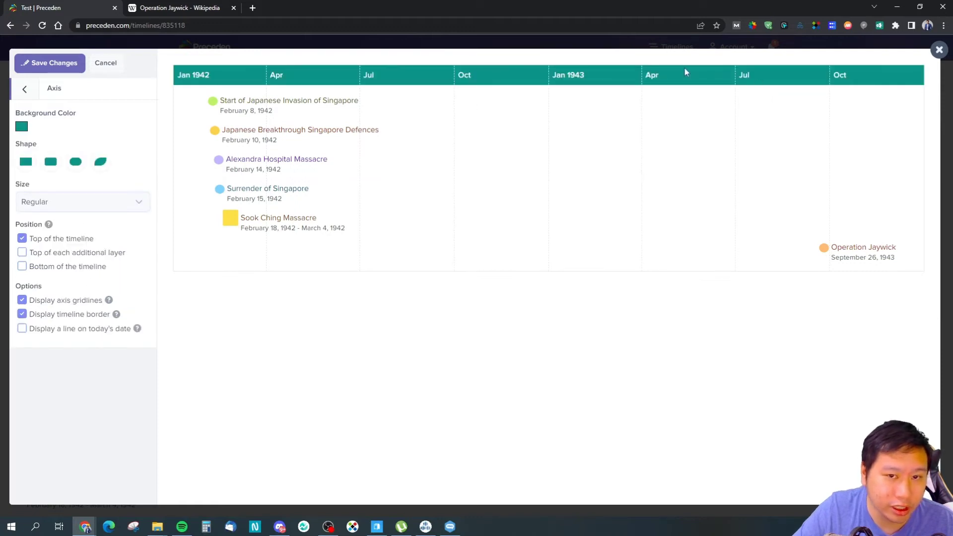
left_click(21, 127)
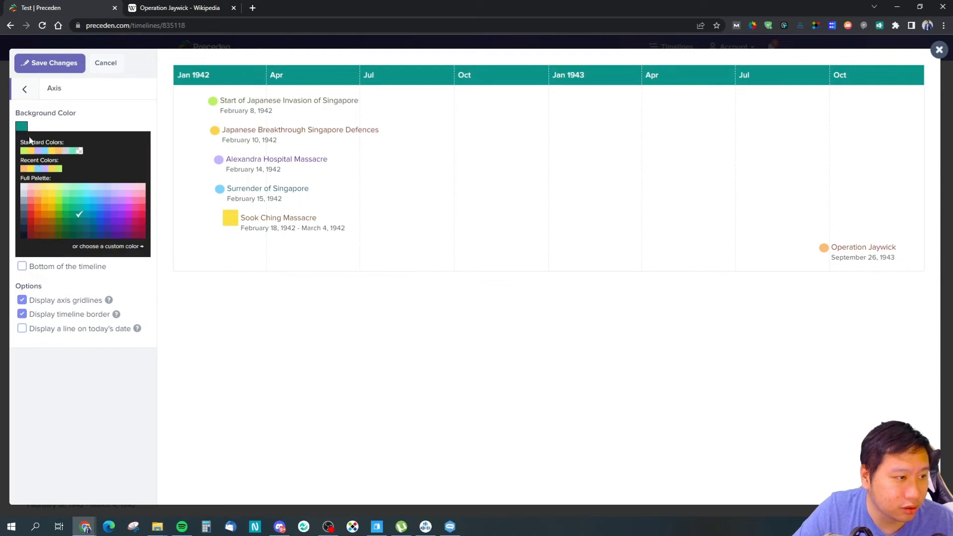
left_click(80, 151)
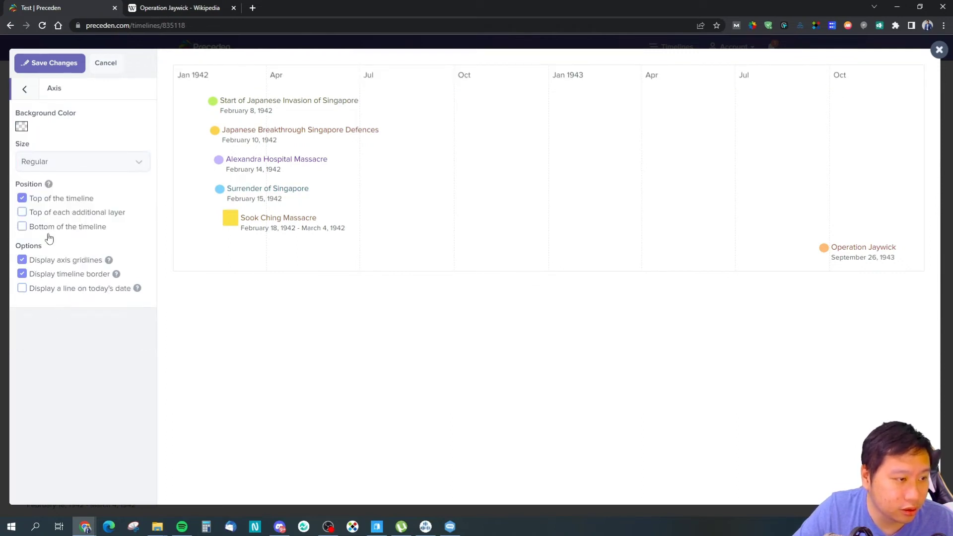
Try the axis position Top of each additional layer without Top of the timeline, and set both options back.
left_click(50, 213)
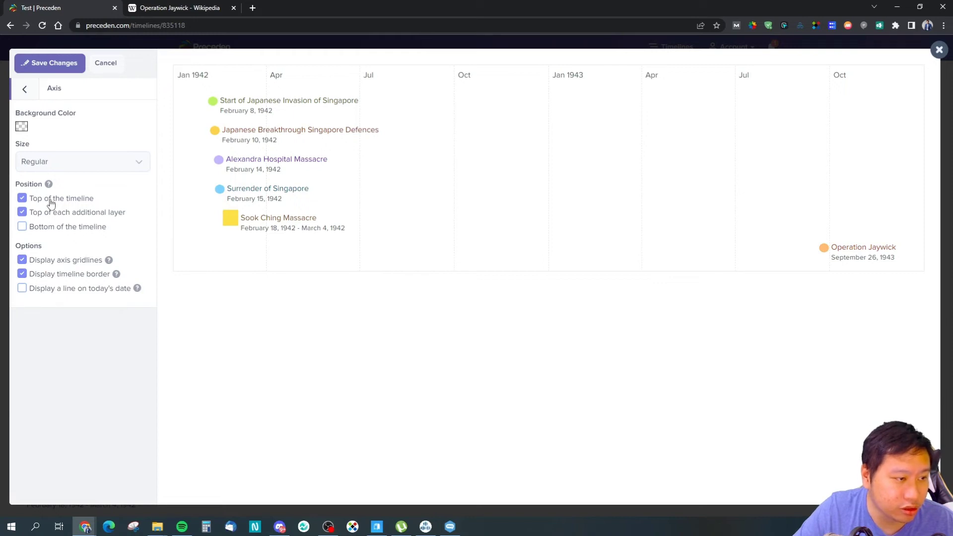
left_click(52, 202)
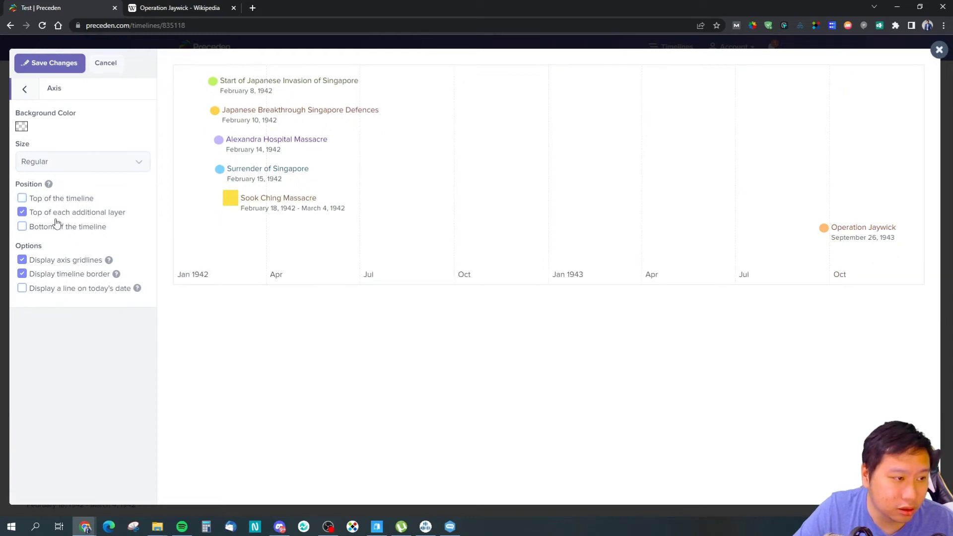
left_click(52, 198)
left_click(52, 213)
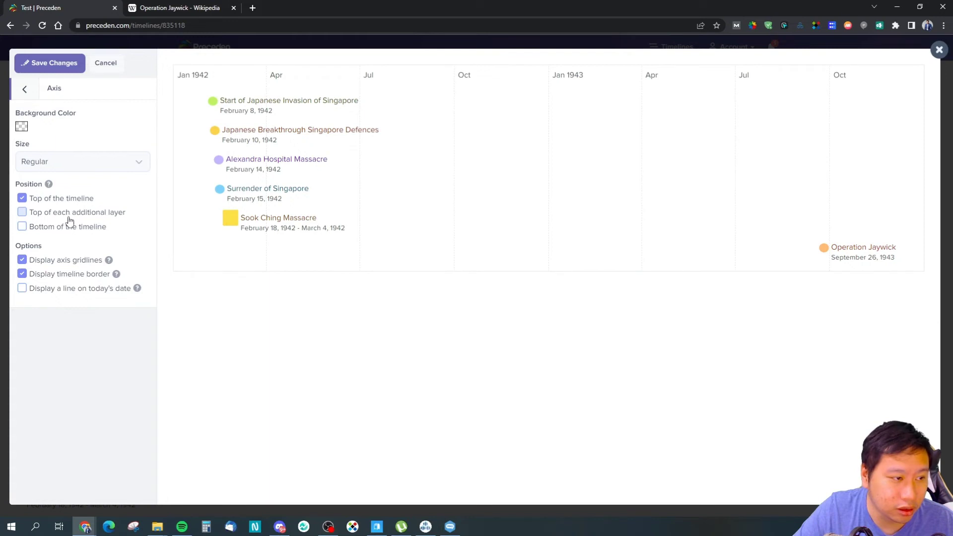
Try showing the axis at the bottom of the timeline, with and without the top axis, and restore the top-only position.
left_click(70, 231)
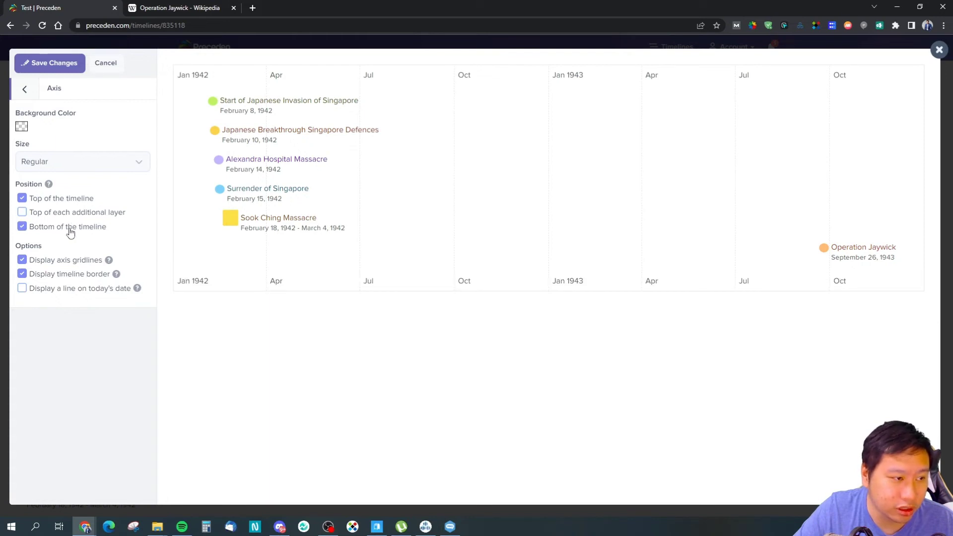
left_click(58, 199)
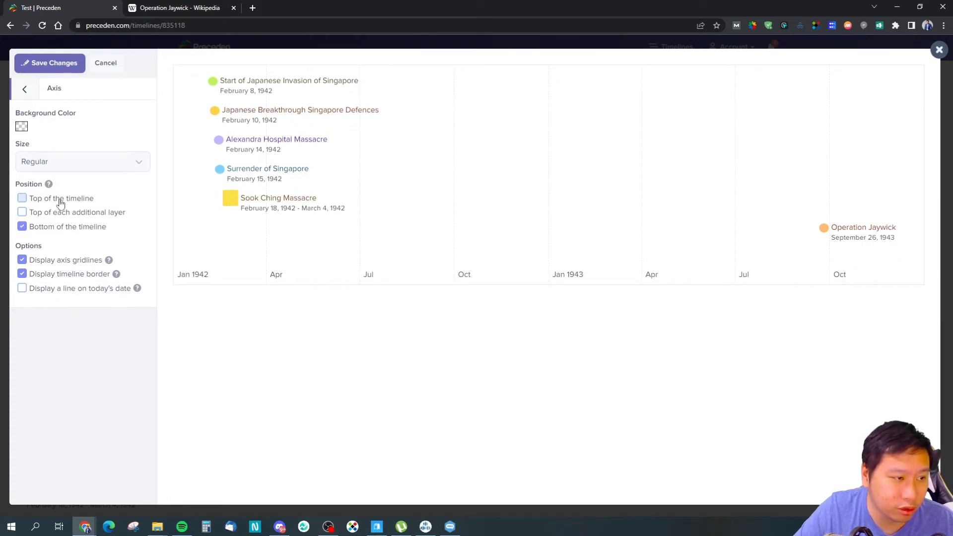
left_click(60, 203)
left_click(58, 216)
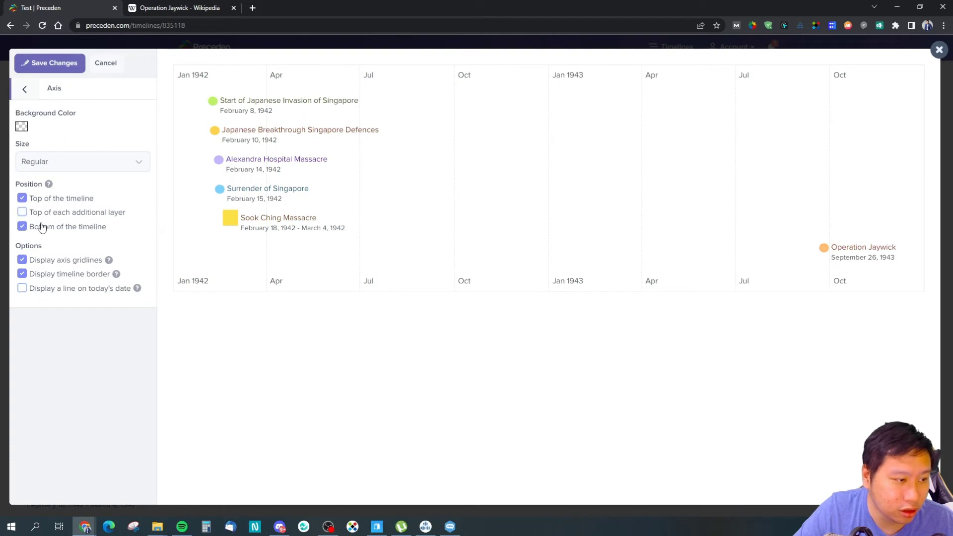
left_click(43, 226)
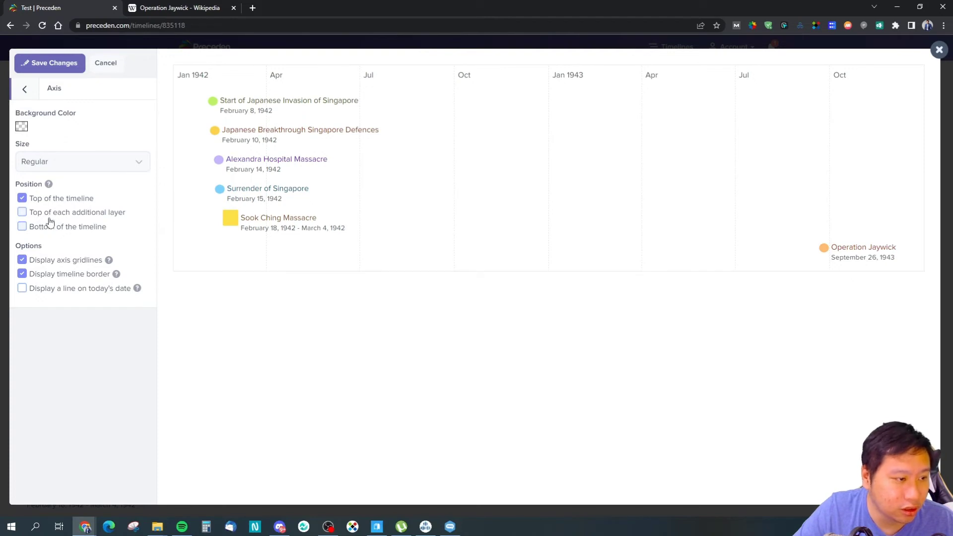
Try displaying a line on today's date, turn it off again and leave the axis settings.
left_click(65, 294)
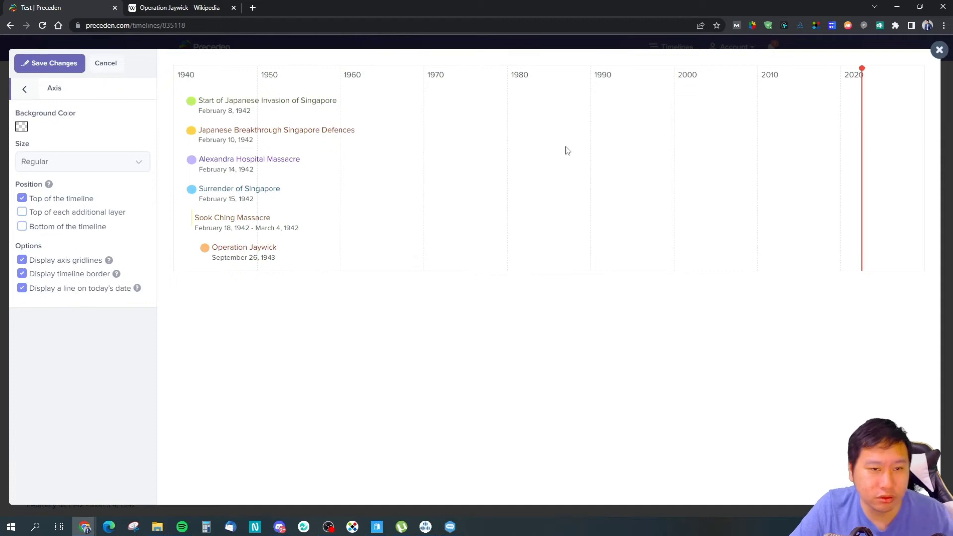
left_click(64, 292)
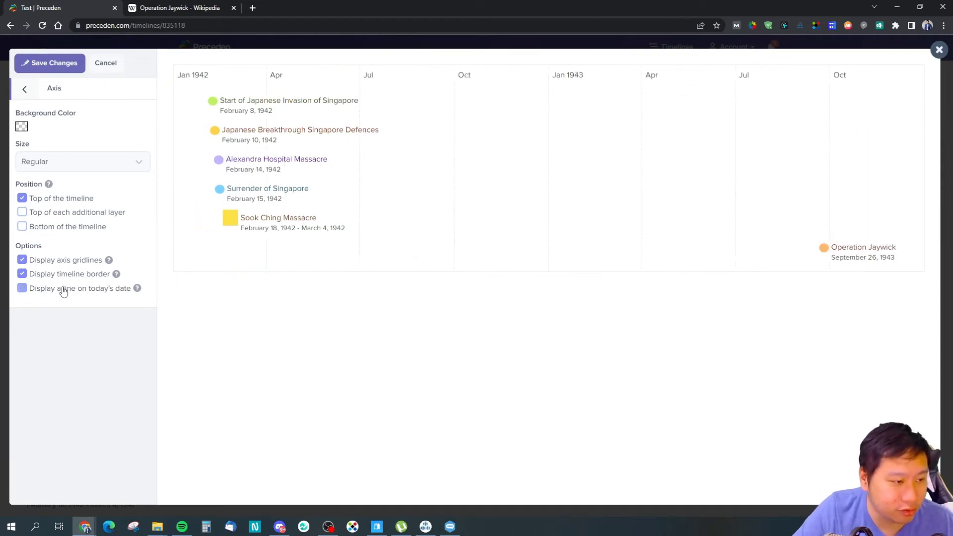
left_click(26, 90)
Try several scale units for the timeline, including 50 Millenia and Weeks.
left_click(70, 197)
left_click(92, 133)
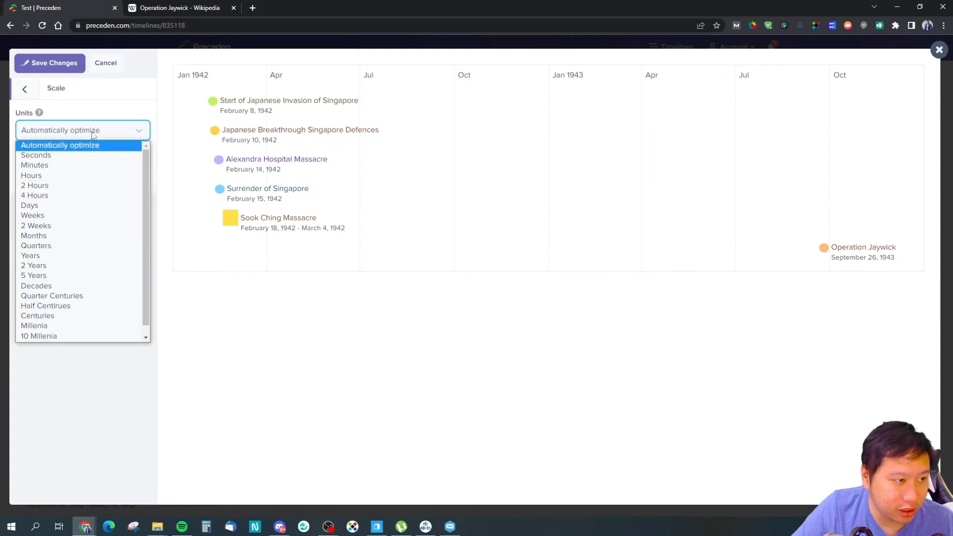
scroll(92, 300, "down", 1)
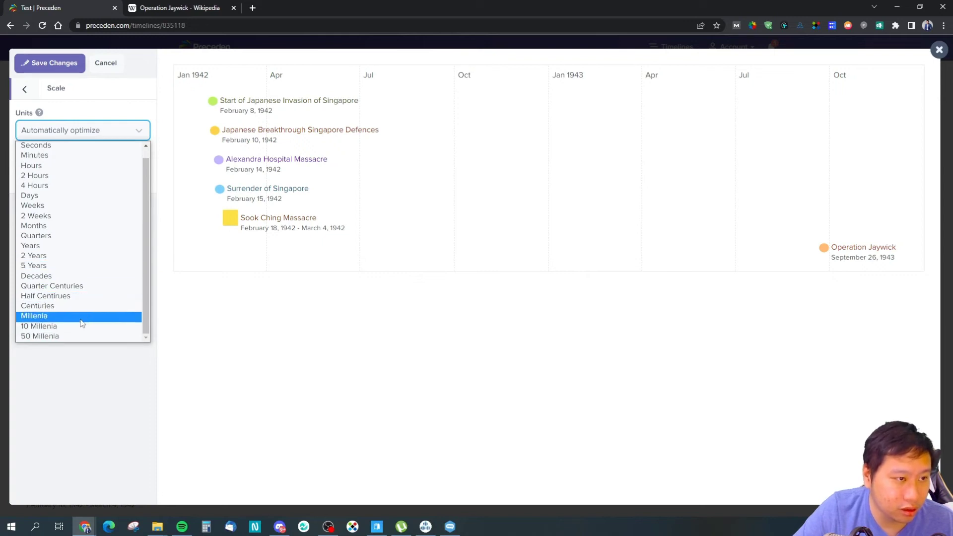
left_click(58, 335)
left_click(76, 132)
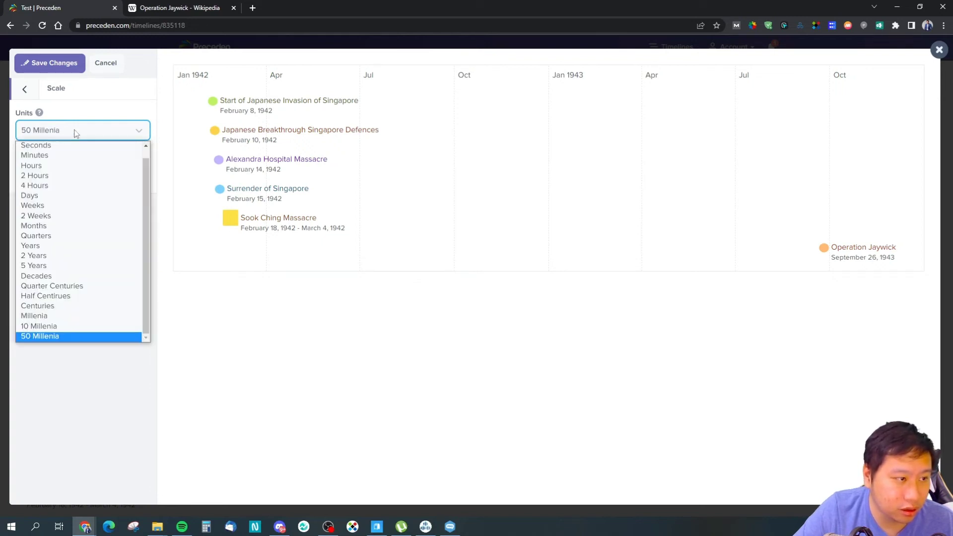
left_click(68, 285)
left_click(76, 136)
left_click(54, 267)
left_click(76, 132)
left_click(56, 216)
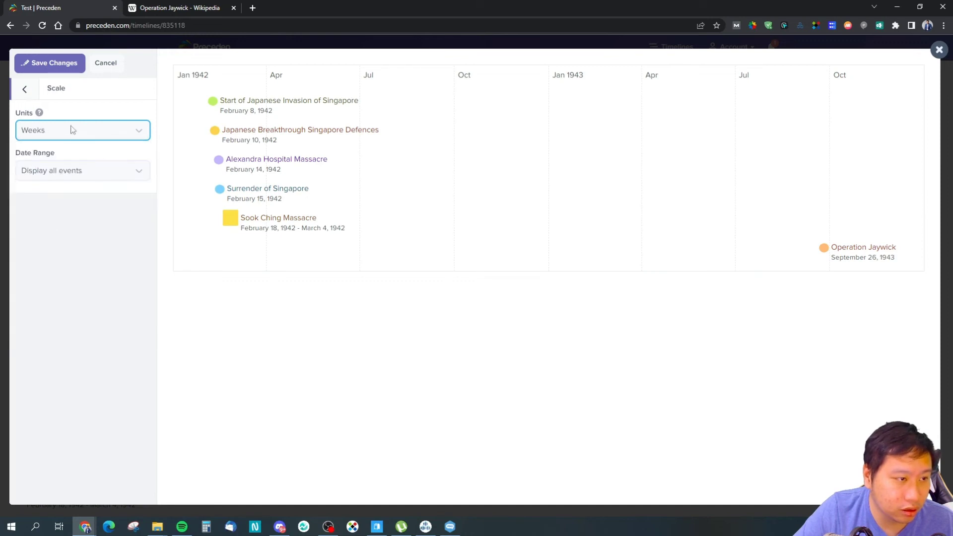
Try Seconds as the scale unit and set the units back to Automatically optimize.
left_click(55, 135)
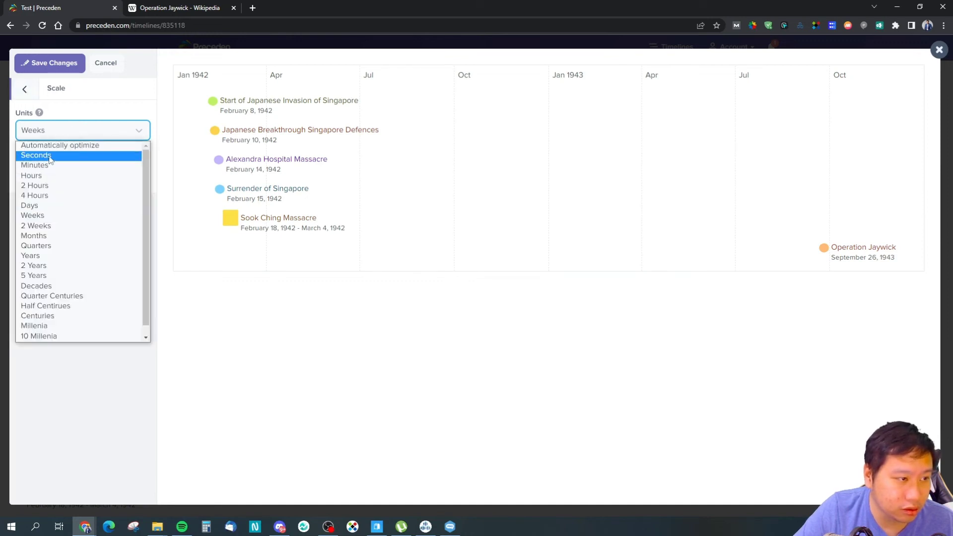
left_click(67, 155)
left_click(56, 130)
left_click(57, 145)
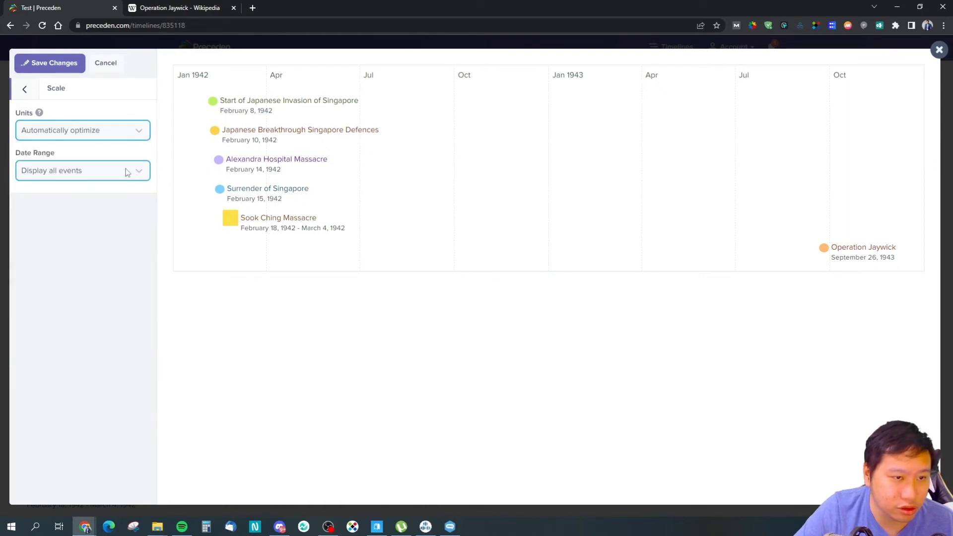
left_click(24, 89)
Try the Source Serif Pro font on the timeline and set it back to Proxima Nova.
left_click(64, 217)
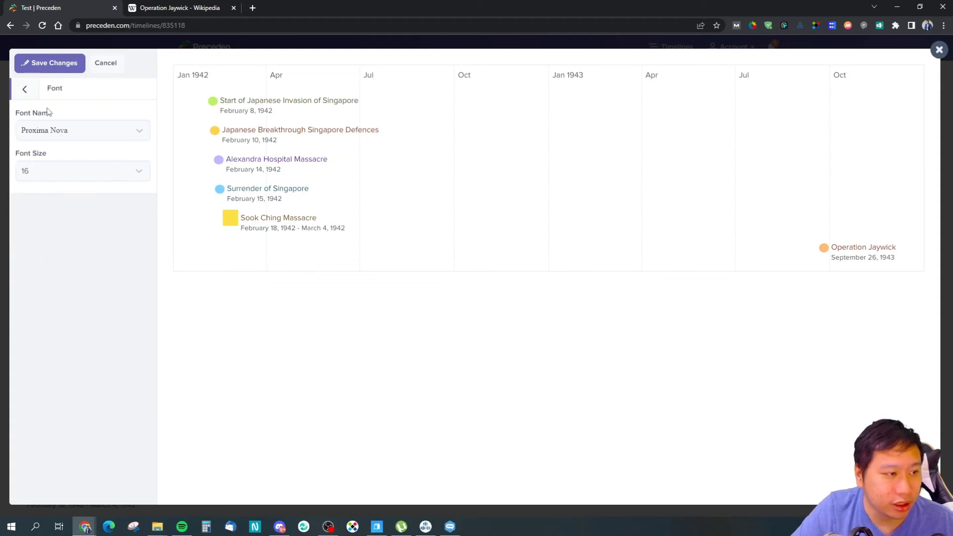
left_click(49, 135)
left_click(50, 208)
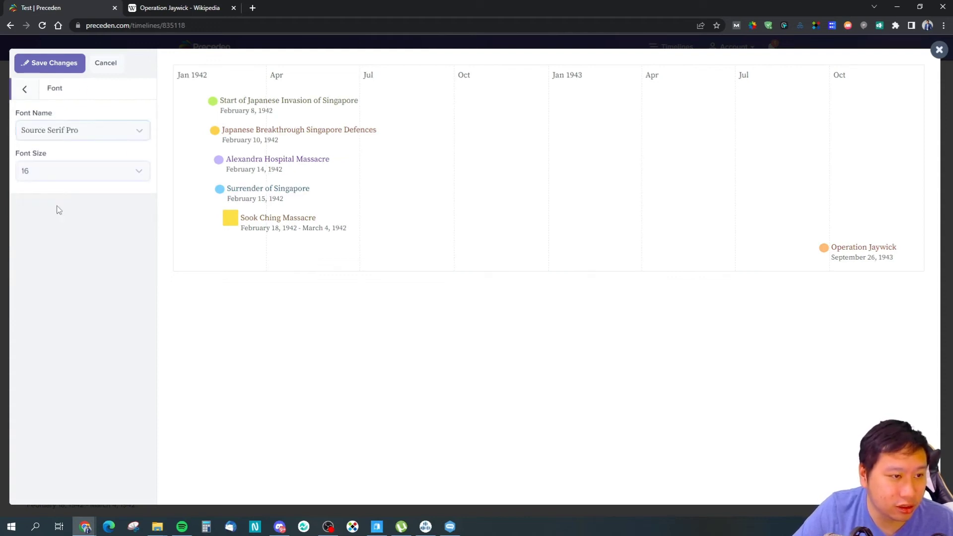
left_click(71, 137)
left_click(55, 168)
left_click(24, 89)
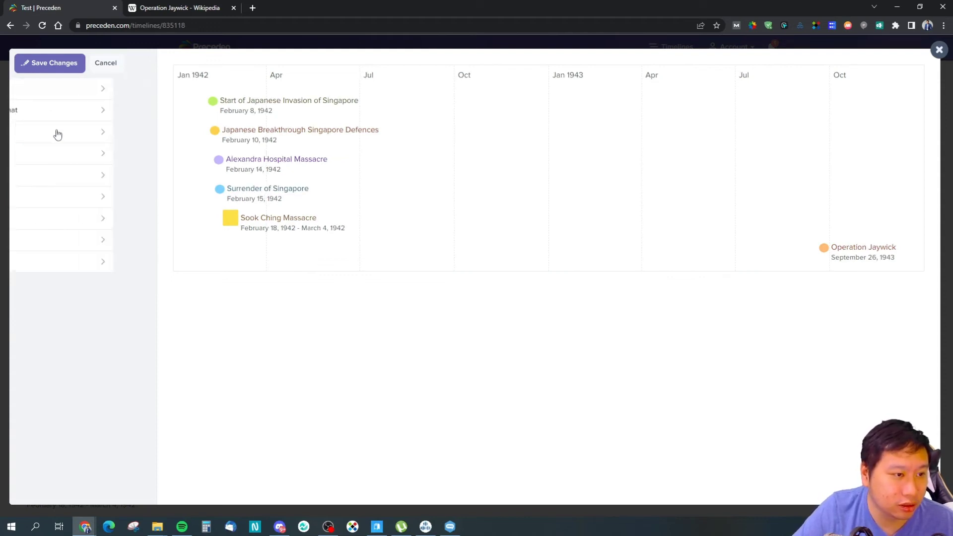
Give the orange legend item the description "Test".
left_click(53, 241)
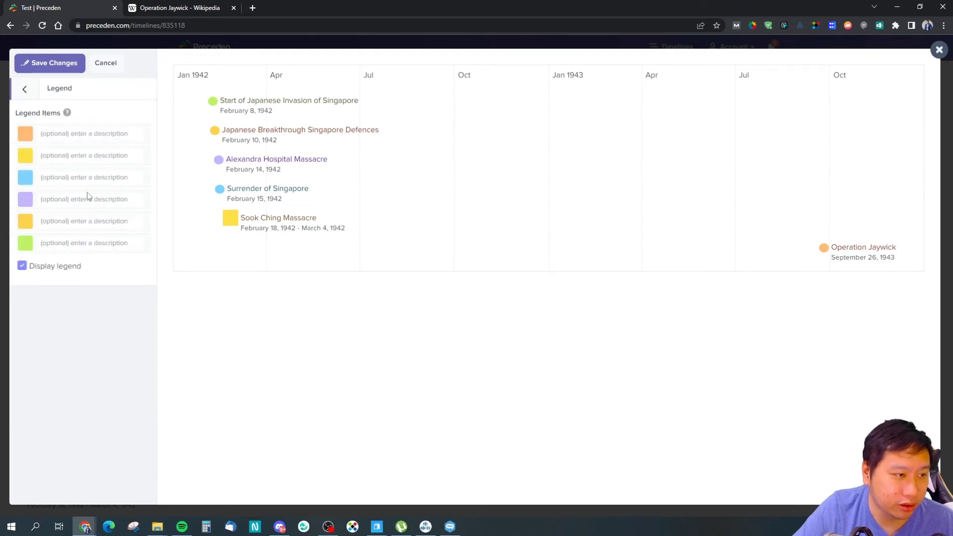
left_click(86, 134)
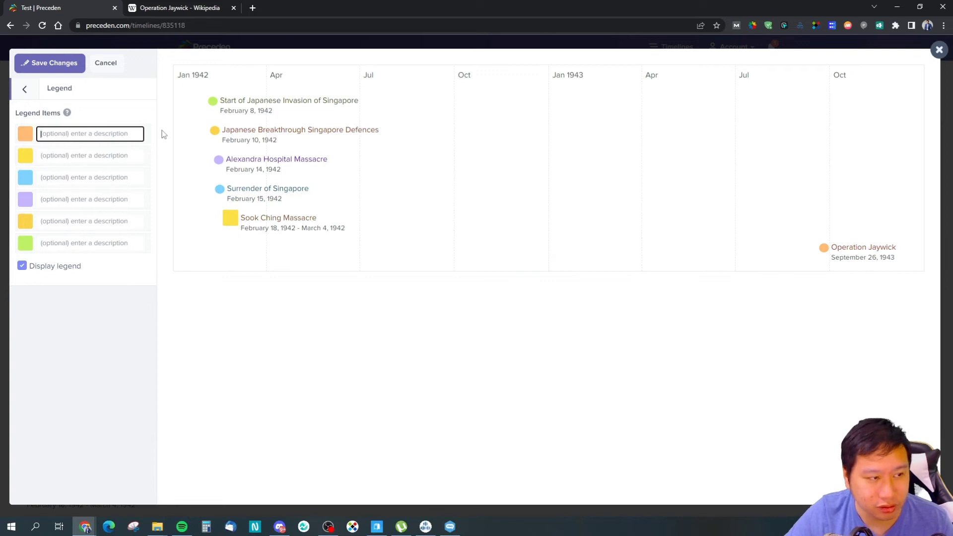
type("Test")
left_click(92, 320)
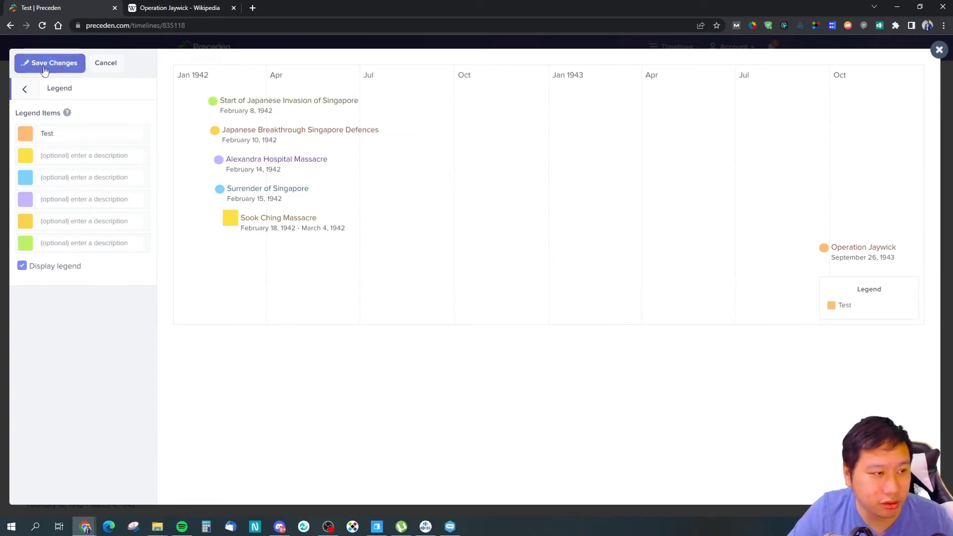
left_click(24, 89)
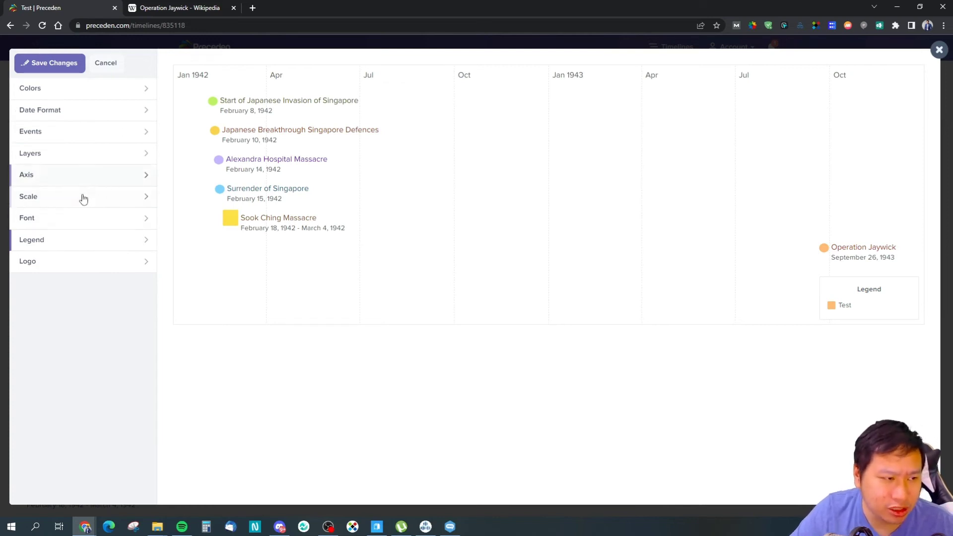
Upload the Facebook logo image from the computer as the timeline's logo.
left_click(67, 263)
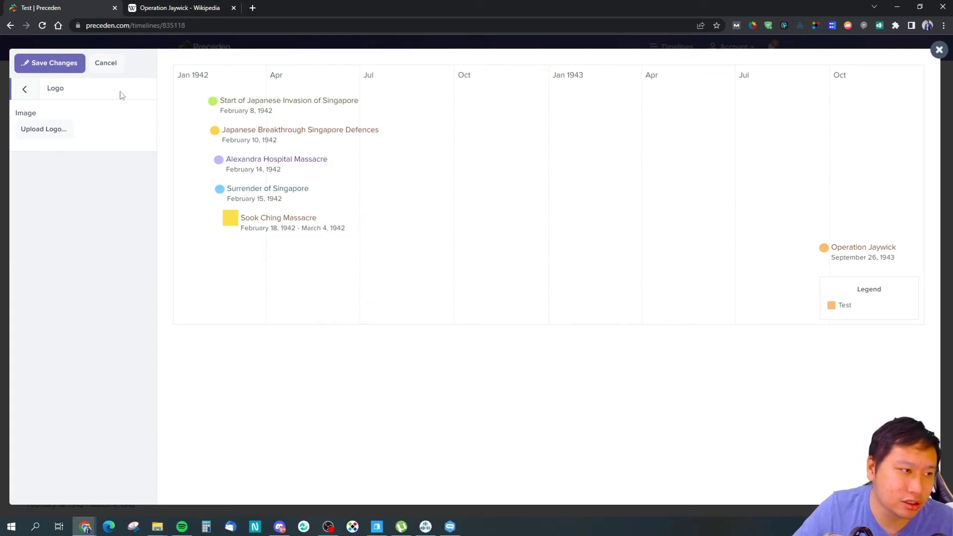
left_click(21, 94)
left_click(53, 263)
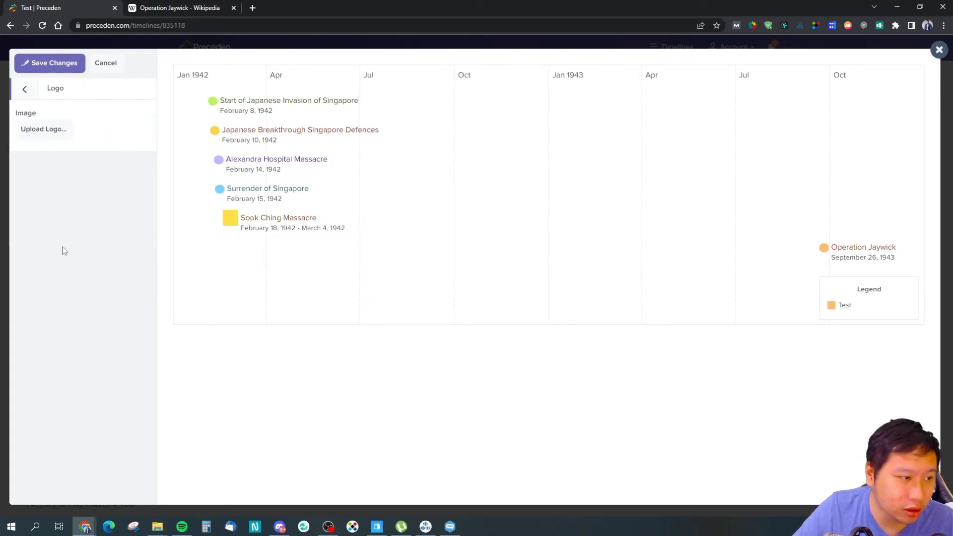
left_click(52, 131)
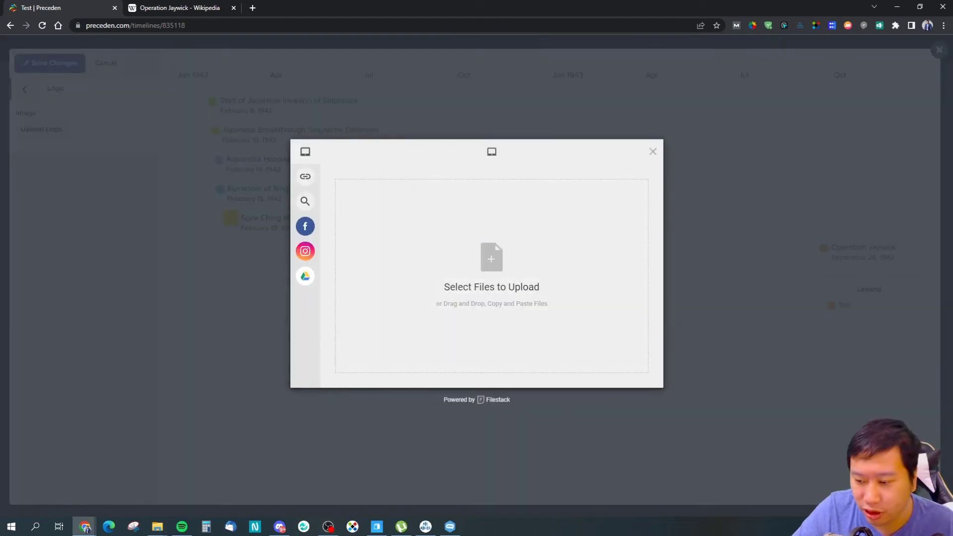
key("super+e")
left_click_drag(754, 133, 952, 102)
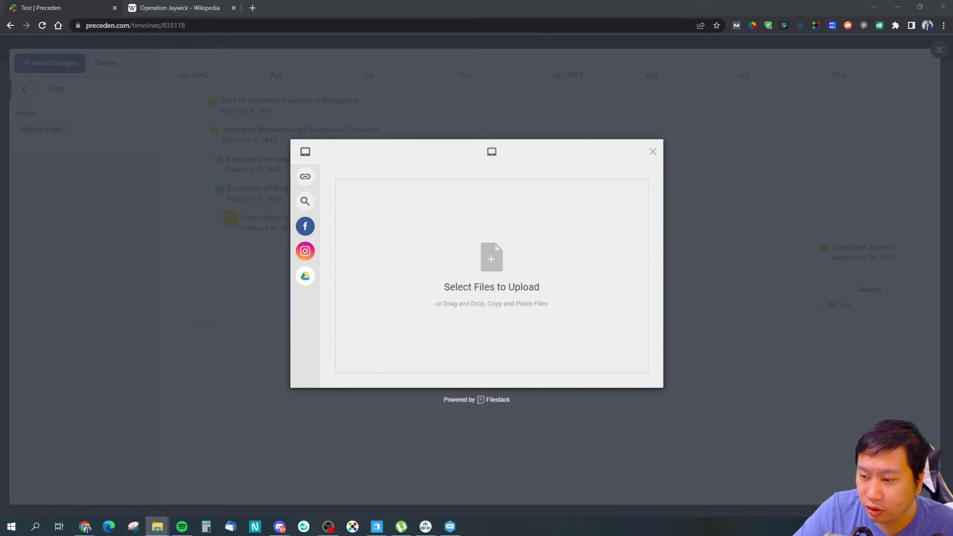
left_click_drag(952, 288, 572, 263)
left_click(638, 381)
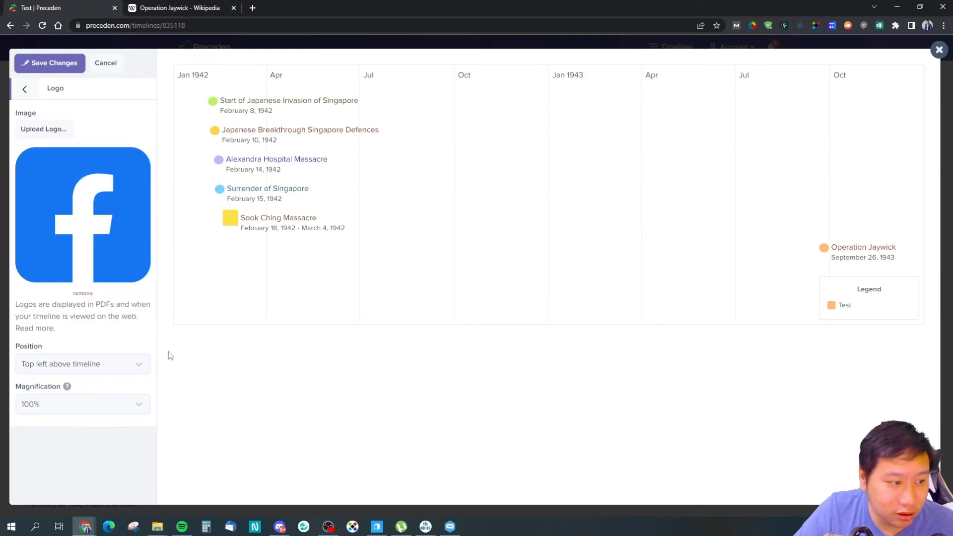
Try the logo position Top right above timeline and set it back to Top left above timeline.
left_click(92, 363)
left_click(74, 389)
left_click(79, 364)
left_click(87, 399)
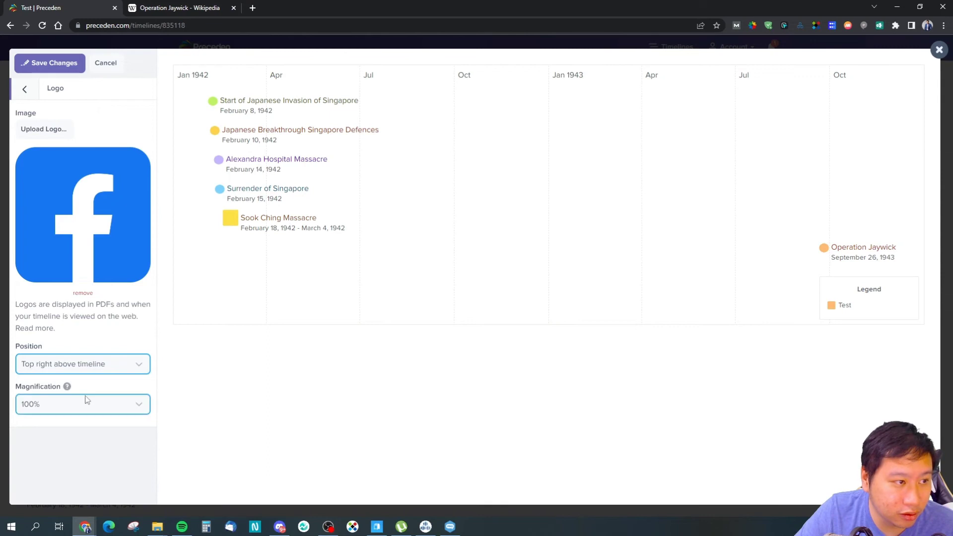
left_click(85, 365)
left_click(84, 379)
Save the appearance changes and look through the timeline page.
left_click(52, 63)
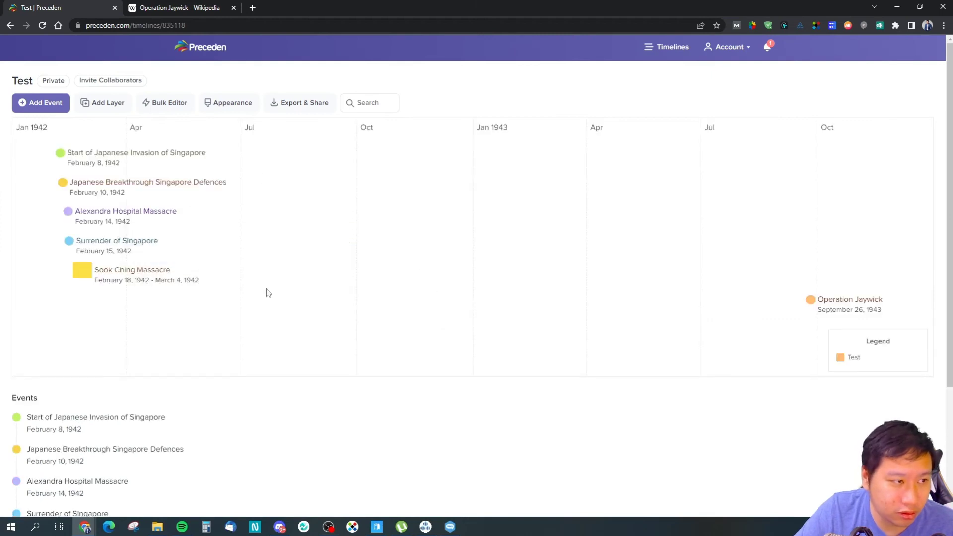
scroll(297, 285, "down", 2)
scroll(225, 337, "up", 2)
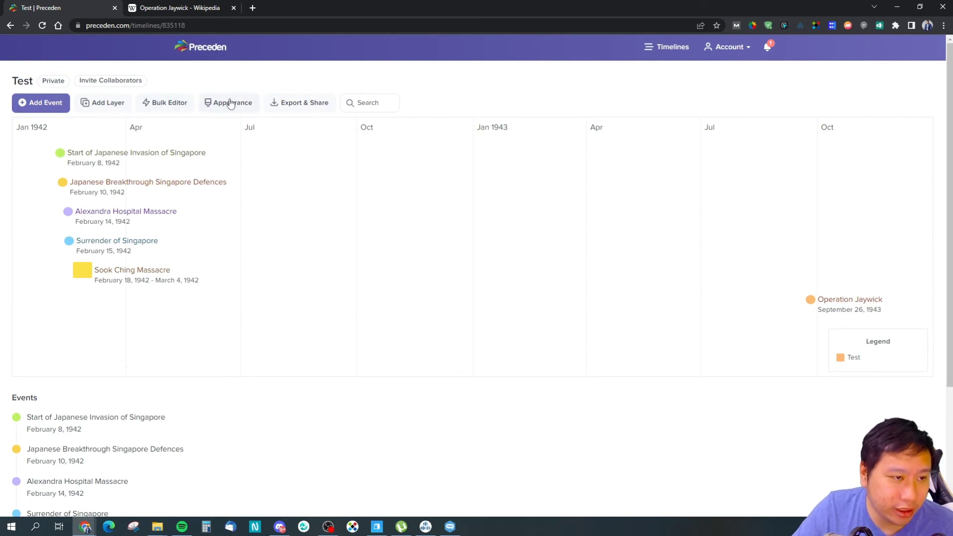
Look over the timeline's events in the Bulk Editor, close it and reopen the Test timeline from the timelines dashboard.
left_click(170, 114)
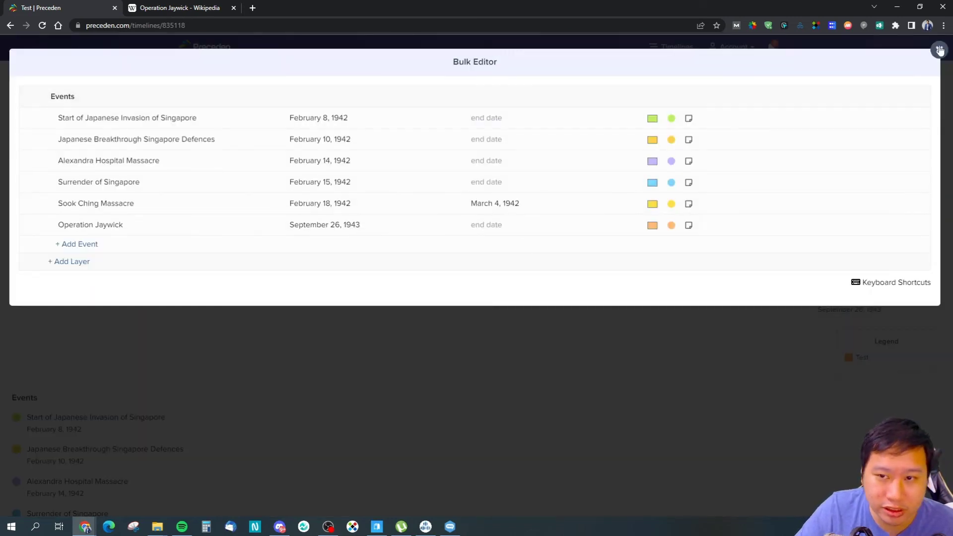
left_click(939, 50)
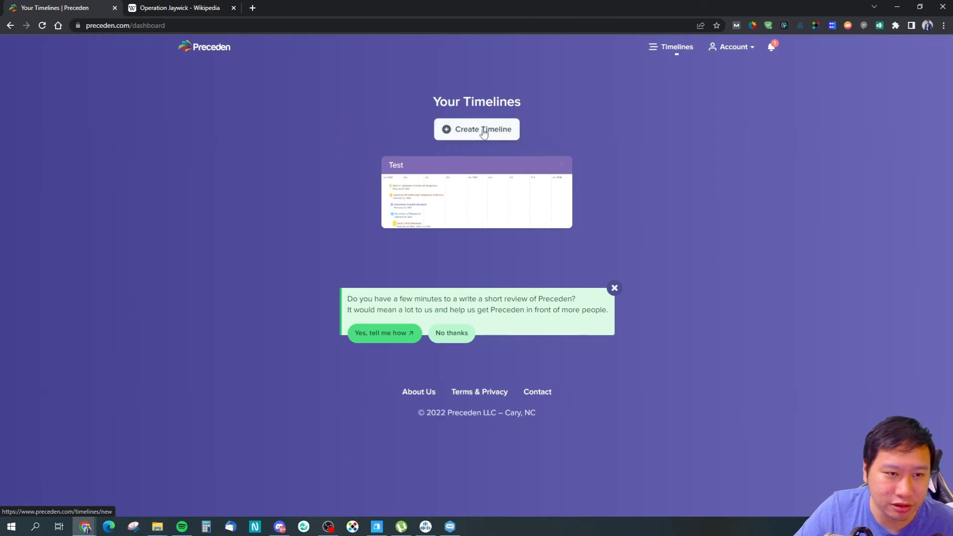
left_click(452, 190)
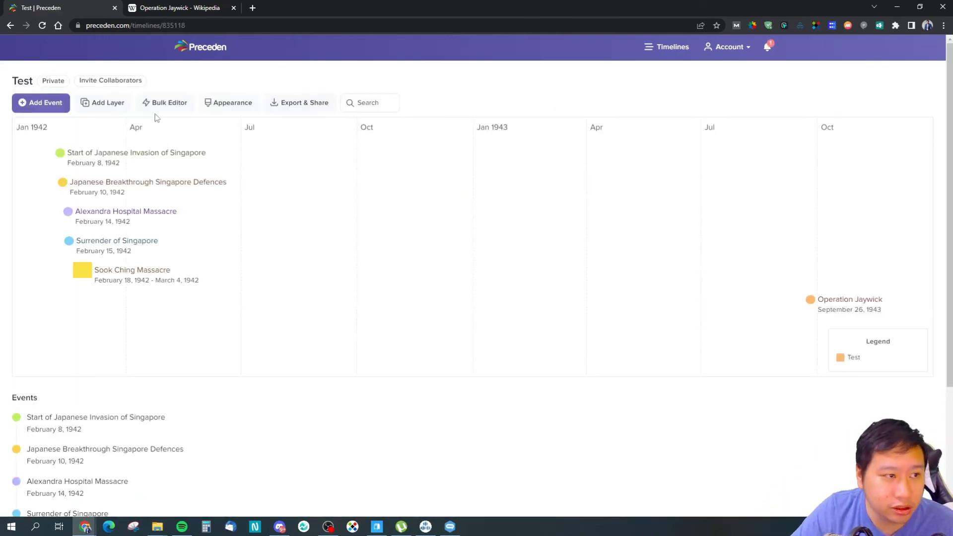
Try Public visibility for the Test timeline with its search-engine acknowledgement, and save the visibility as Secret URL instead.
left_click(54, 80)
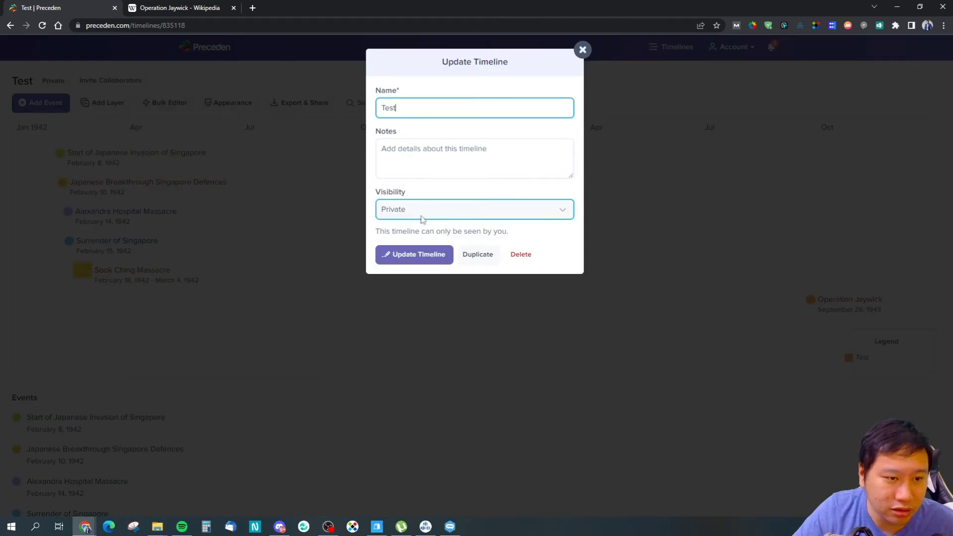
left_click(422, 219)
left_click(438, 234)
left_click(427, 256)
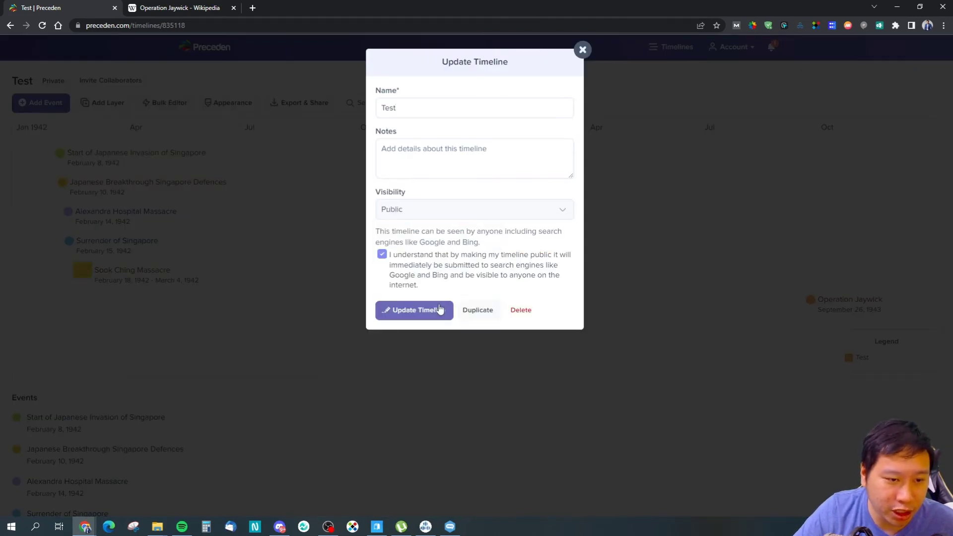
left_click(409, 312)
left_click(420, 215)
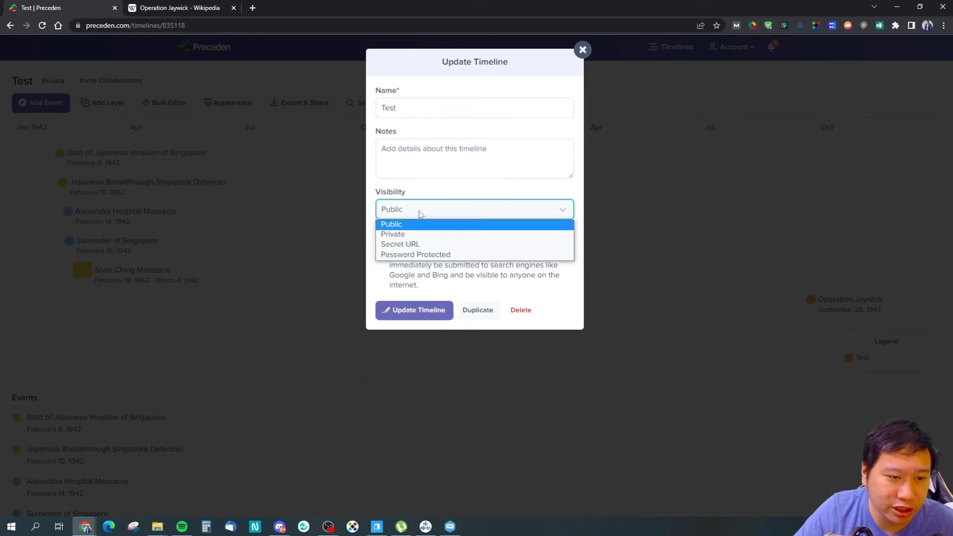
left_click(427, 245)
left_click(411, 278)
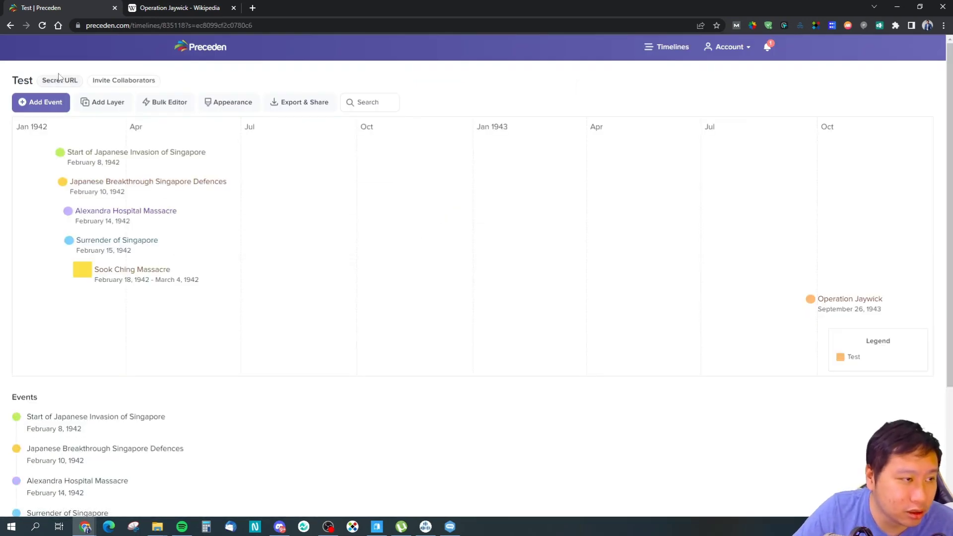
Reopen the timeline's settings to check the Secret URL visibility, save them again and look over the page.
left_click(55, 82)
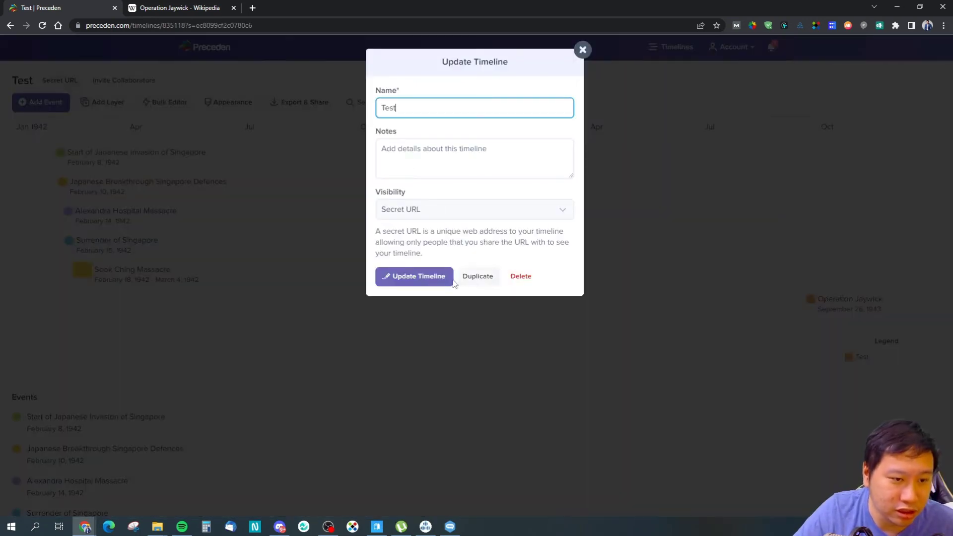
left_click(416, 279)
scroll(375, 239, "down", 2)
scroll(376, 238, "up", 2)
Open the timeline's sharing link and copy its full URL.
left_click(307, 104)
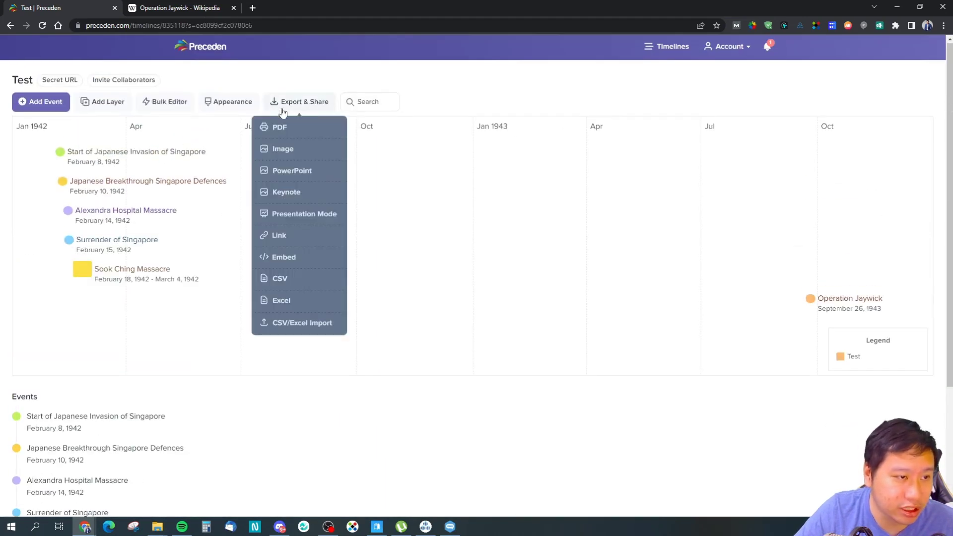
left_click(277, 238)
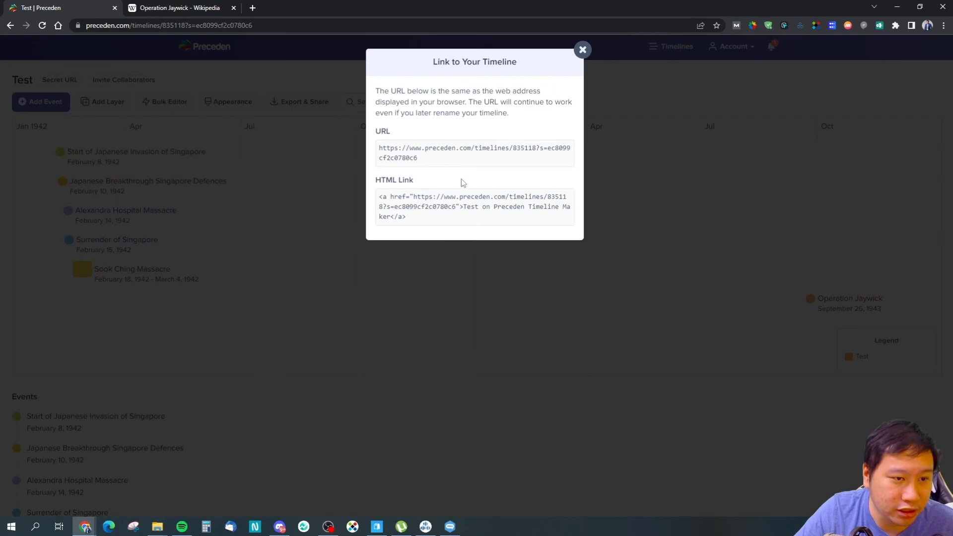
left_click_drag(423, 163, 378, 149)
key("ctrl+c")
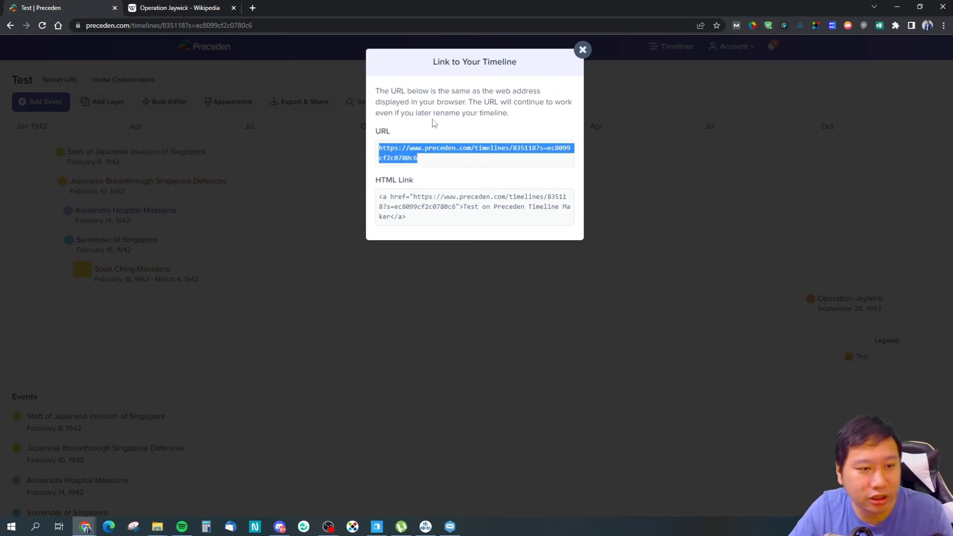
Open the copied timeline link in a new browser tab, look through the page and close that tab.
left_click(253, 8)
key("ctrl+v")
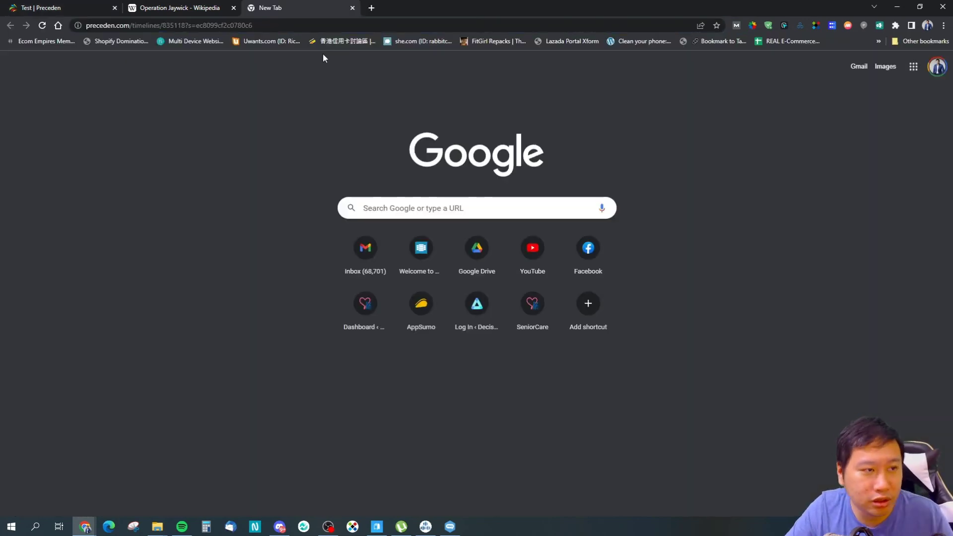
key("Return")
scroll(261, 152, "down", 4)
scroll(261, 151, "up", 4)
left_click(353, 8)
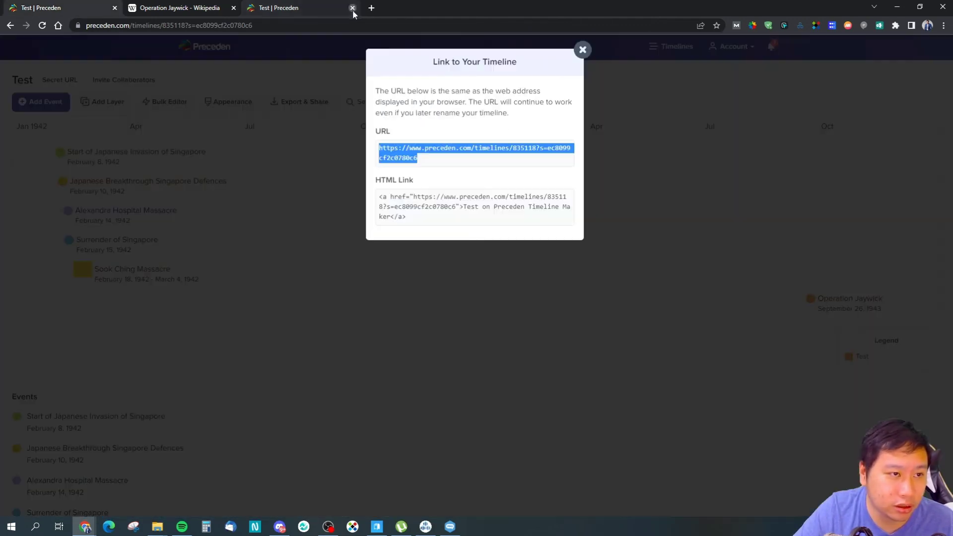
View the shared timeline from the copied link in an incognito window, and return to the editor and close the link dialog.
left_click(944, 25)
left_click(907, 61)
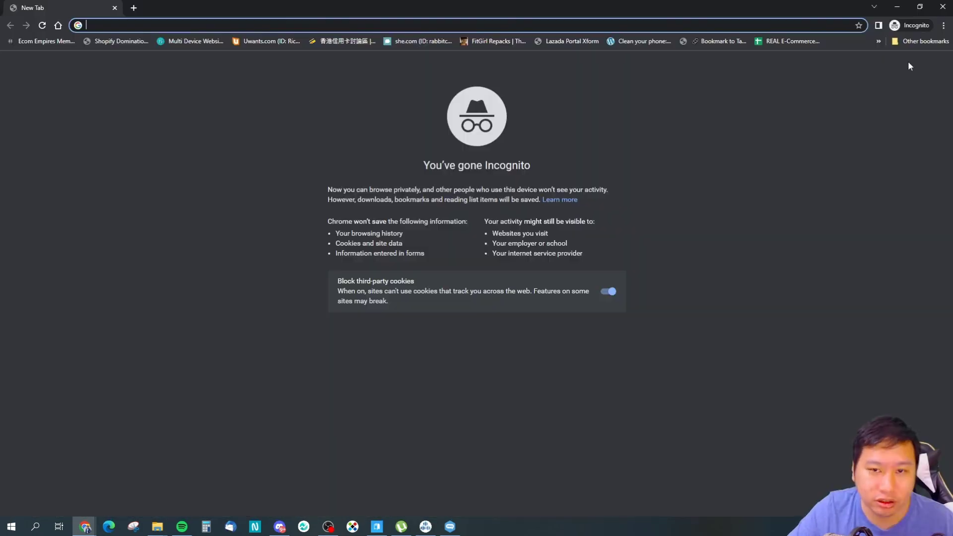
key("ctrl+v")
key("Return")
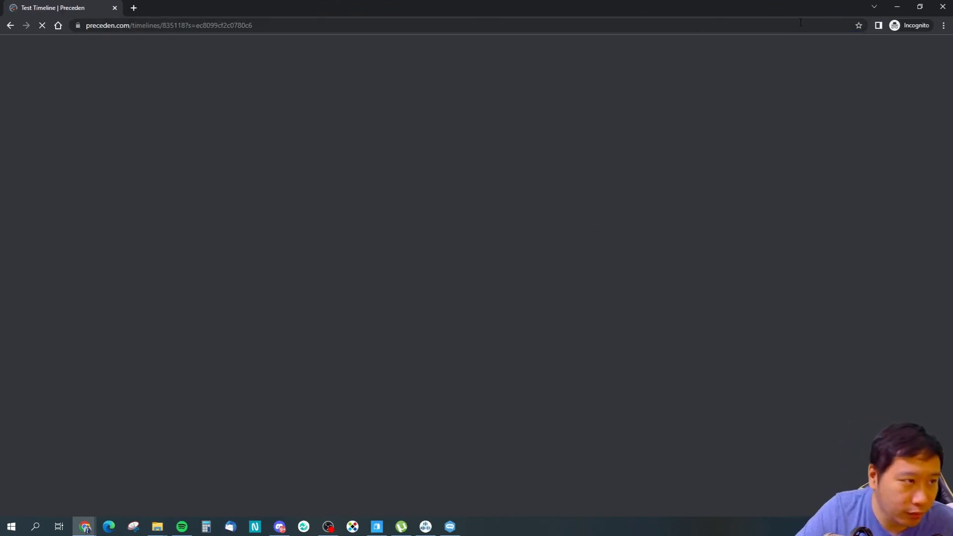
scroll(322, 245, "down", 2)
scroll(267, 228, "up", 2)
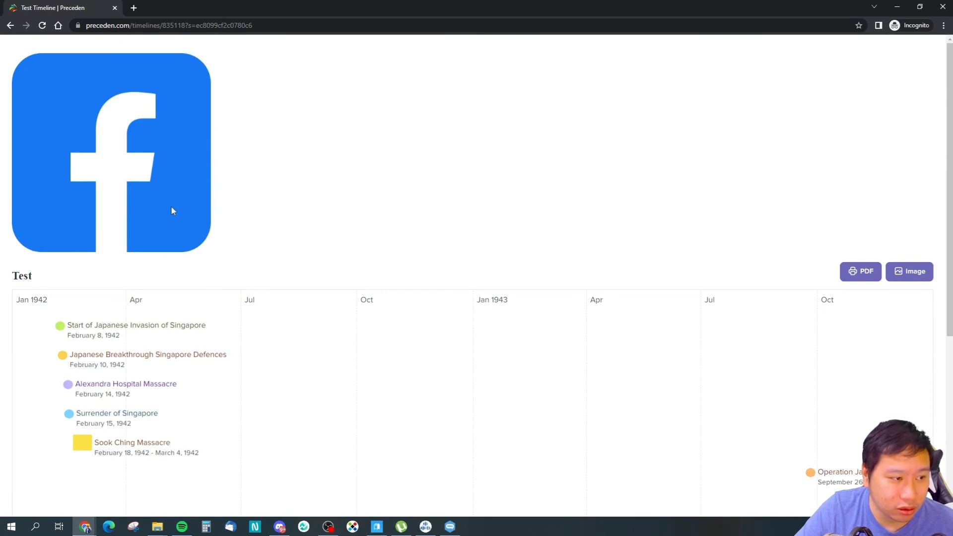
scroll(173, 210, "down", 5)
scroll(252, 243, "up", 4)
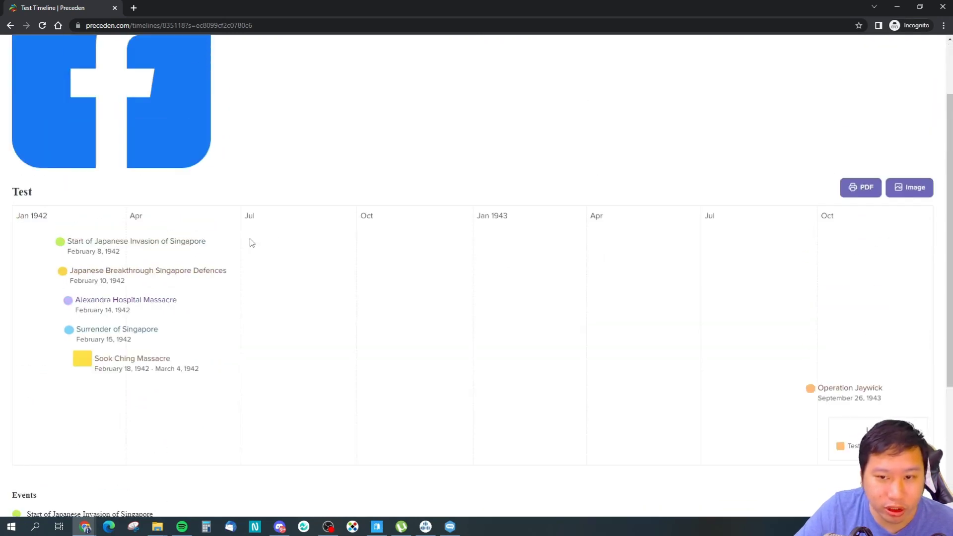
scroll(248, 241, "up", 2)
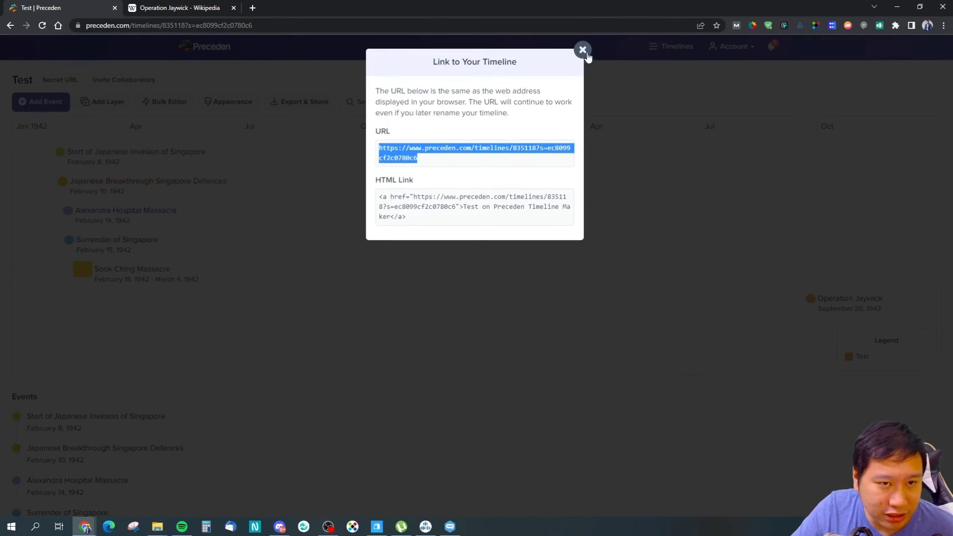
left_click(583, 50)
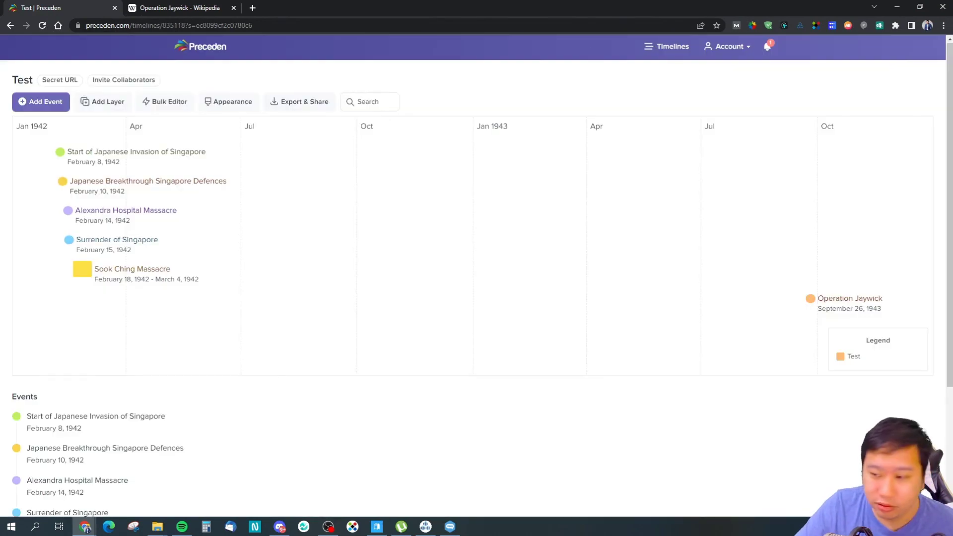
key("alt+Tab")
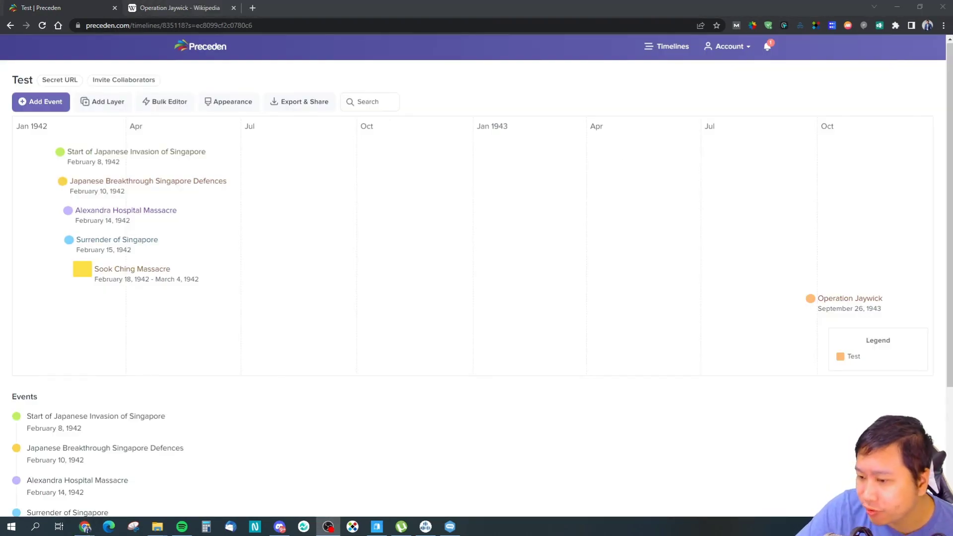